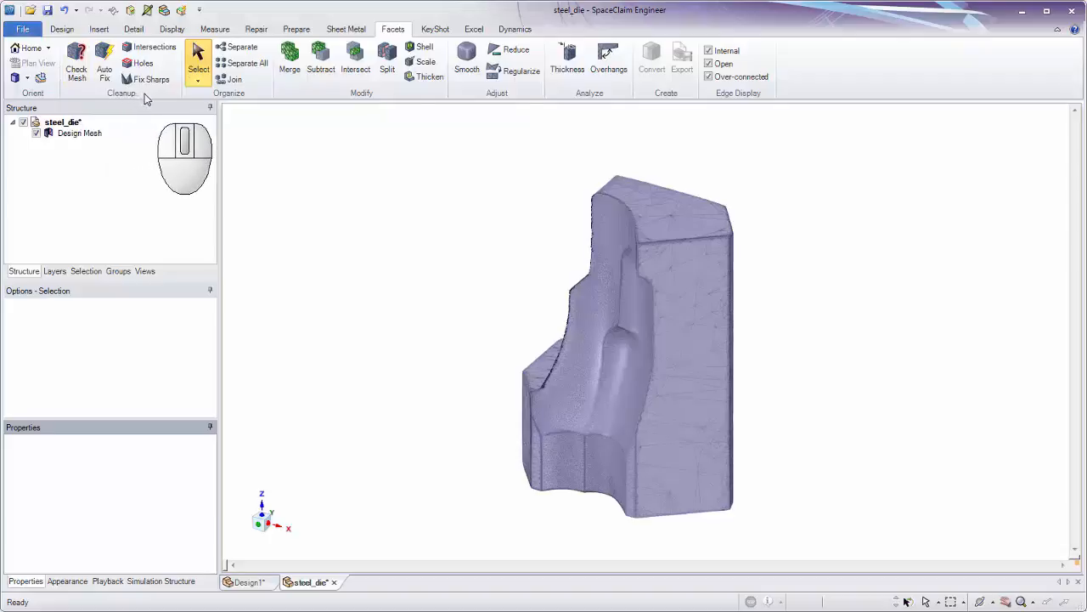
{"action": "left_click", "coordinate": [61, 30]}
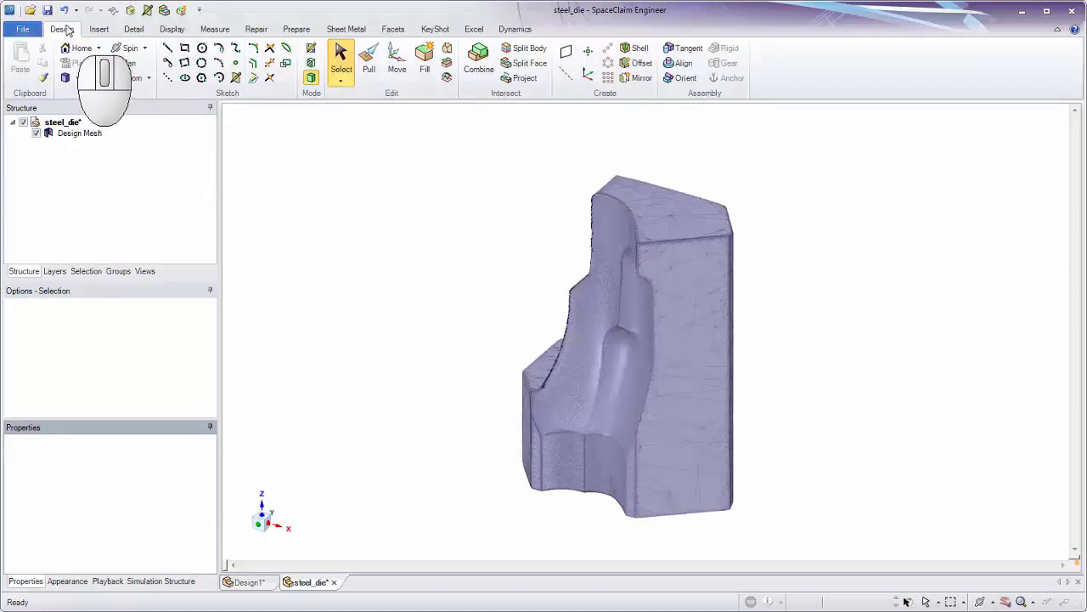
{"action": "left_click", "coordinate": [391, 31]}
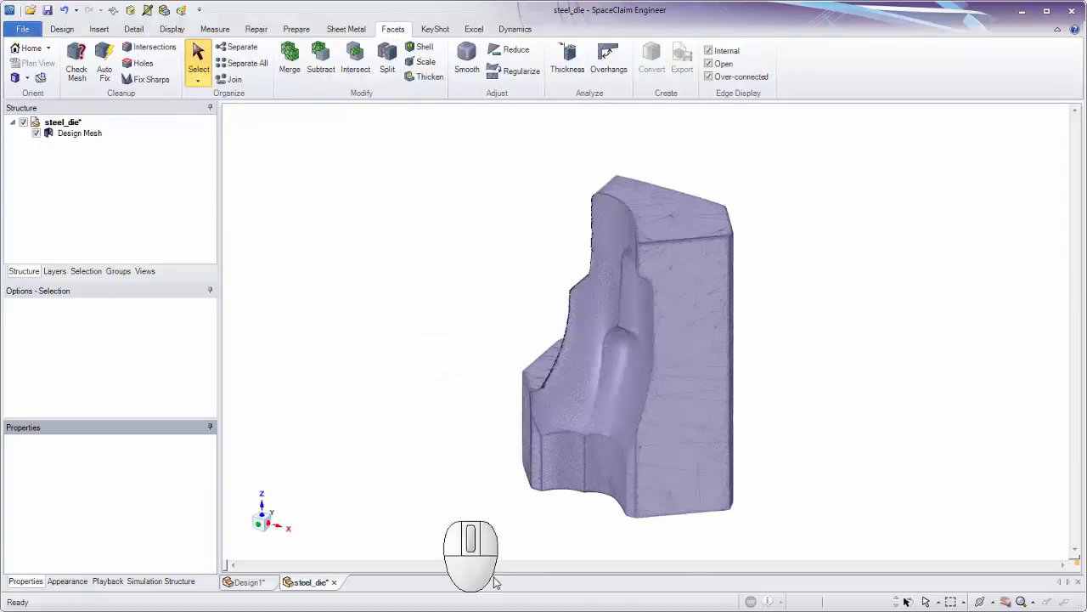
List all file types in the Open dialog, select steel_die.stl and cancel without opening it
{"action": "left_click", "coordinate": [23, 29]}
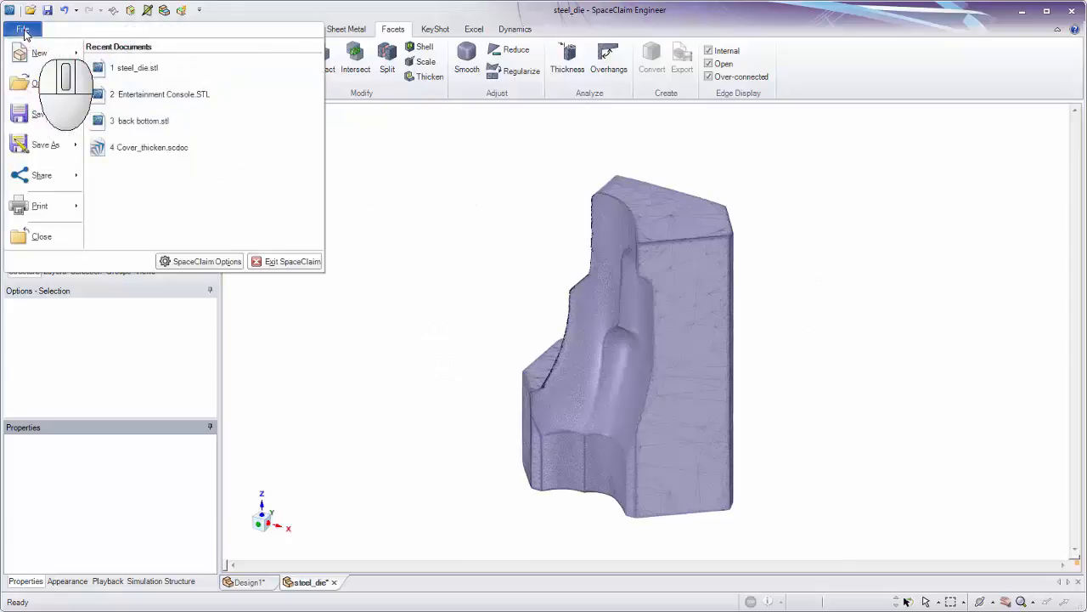
{"action": "left_click", "coordinate": [40, 85]}
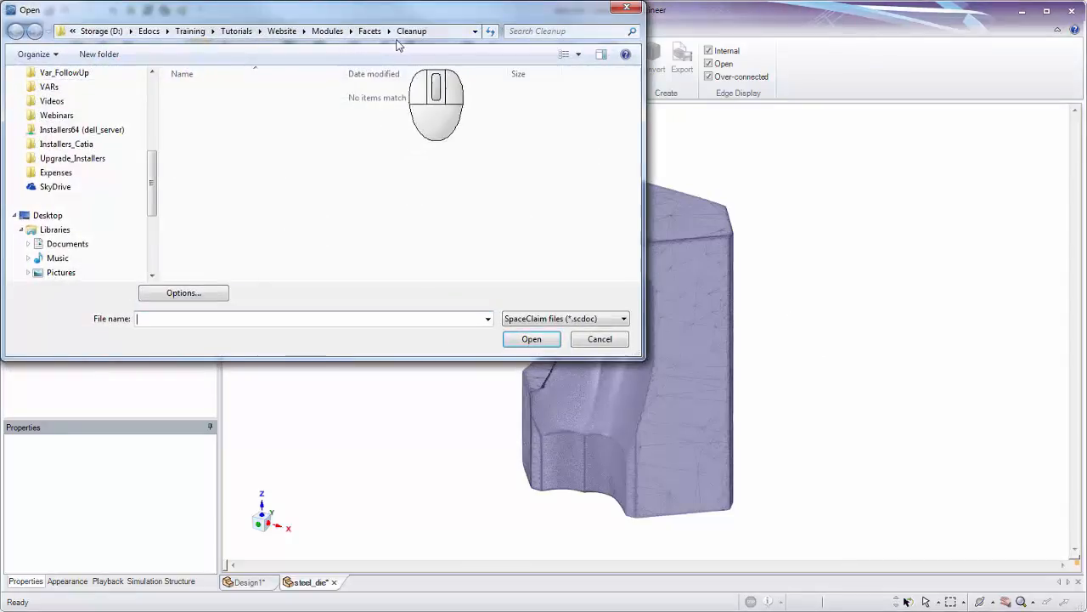
{"action": "left_click", "coordinate": [541, 321]}
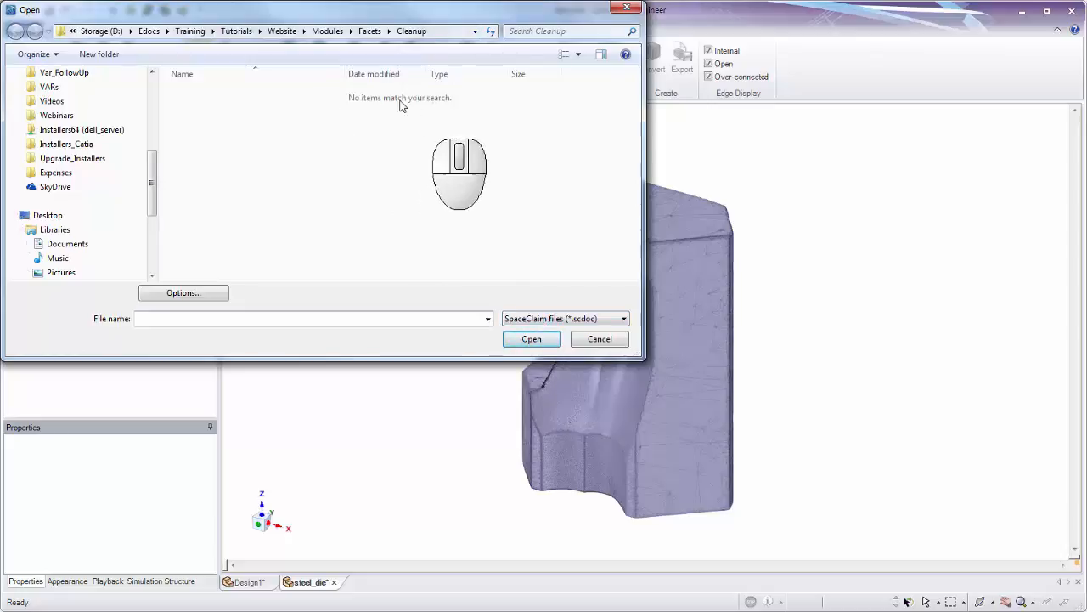
{"action": "left_click", "coordinate": [561, 318]}
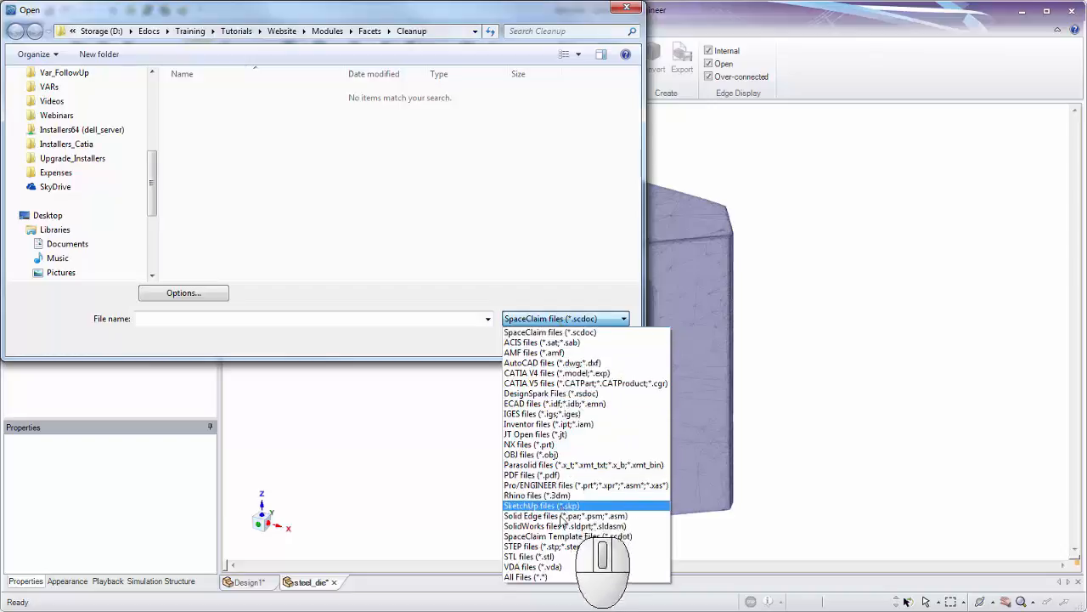
{"action": "left_click", "coordinate": [558, 577]}
{"action": "left_click", "coordinate": [226, 95]}
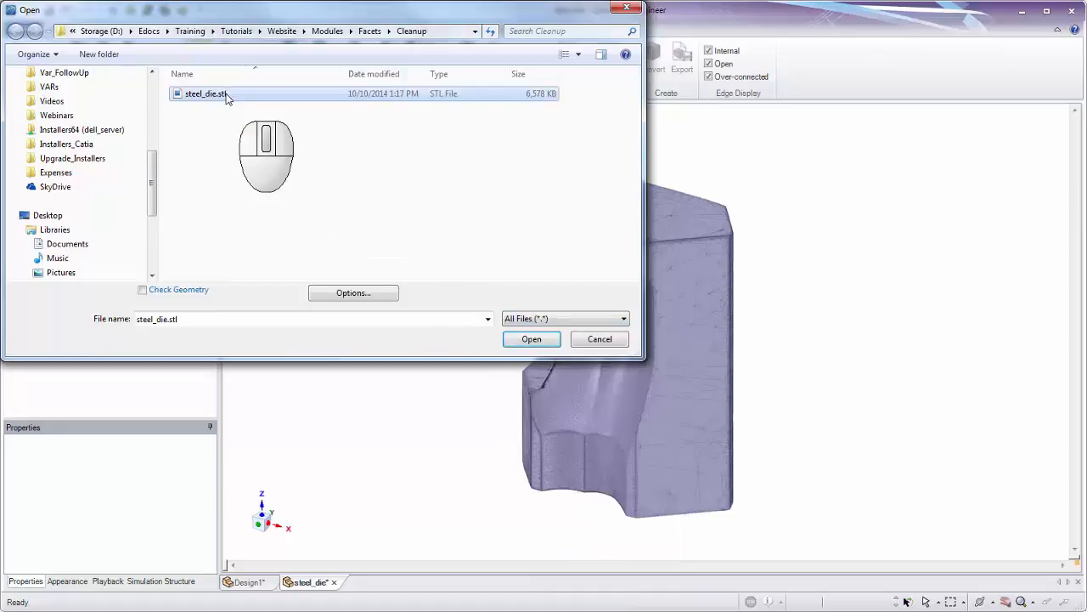
{"action": "left_click", "coordinate": [576, 341]}
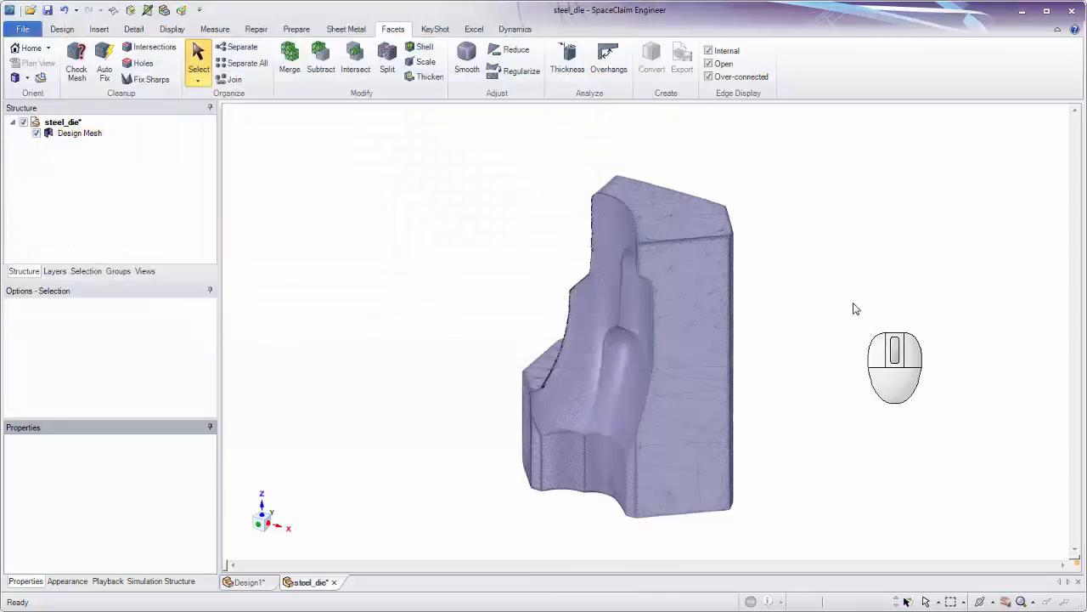
Examine the steel die mesh from several sides for open holes and highlight its mesh body in the structure tree
{"action": "middle_click_drag", "start_coordinate": [808, 301], "coordinate": [533, 368]}
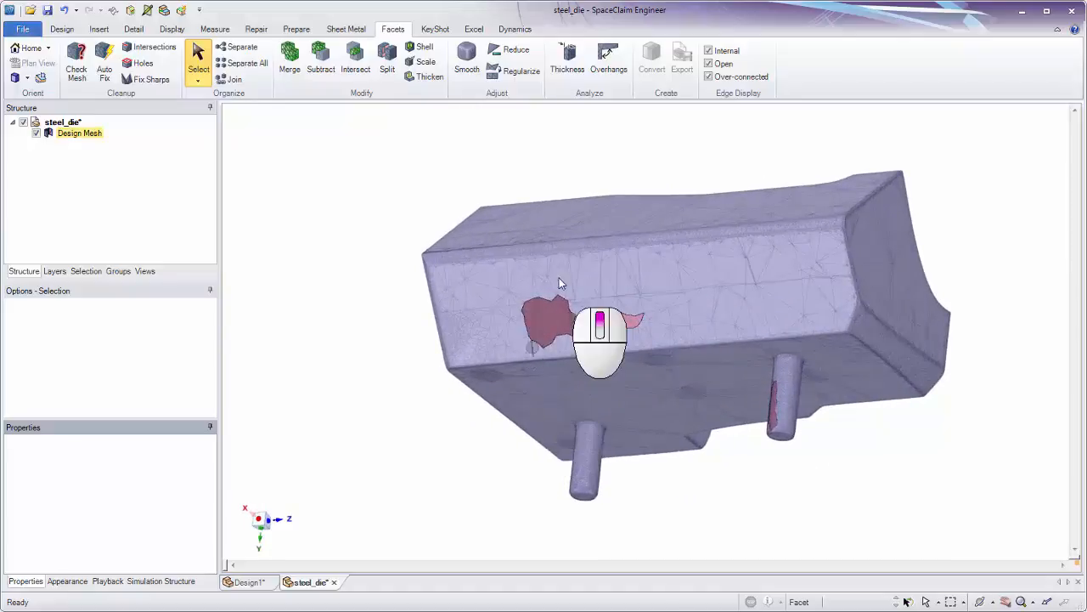
{"action": "middle_click_drag", "start_coordinate": [559, 278], "coordinate": [878, 272]}
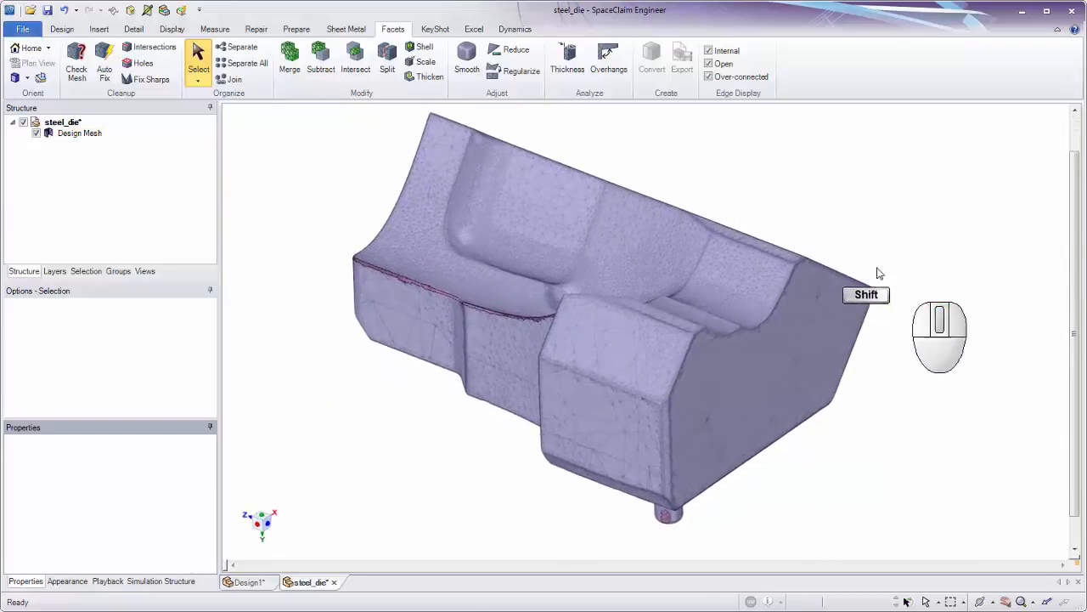
{"action": "left_click", "coordinate": [68, 134]}
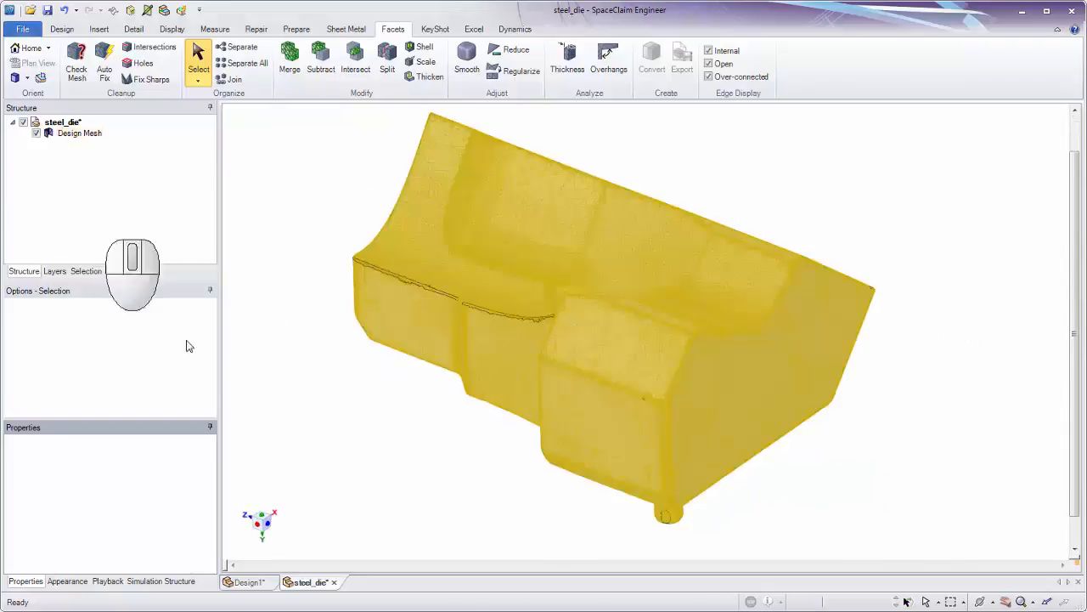
{"action": "key", "text": "Escape"}
Switch to the Design1 document and inspect its cube mesh body and structure tree entry
{"action": "left_click", "coordinate": [244, 582]}
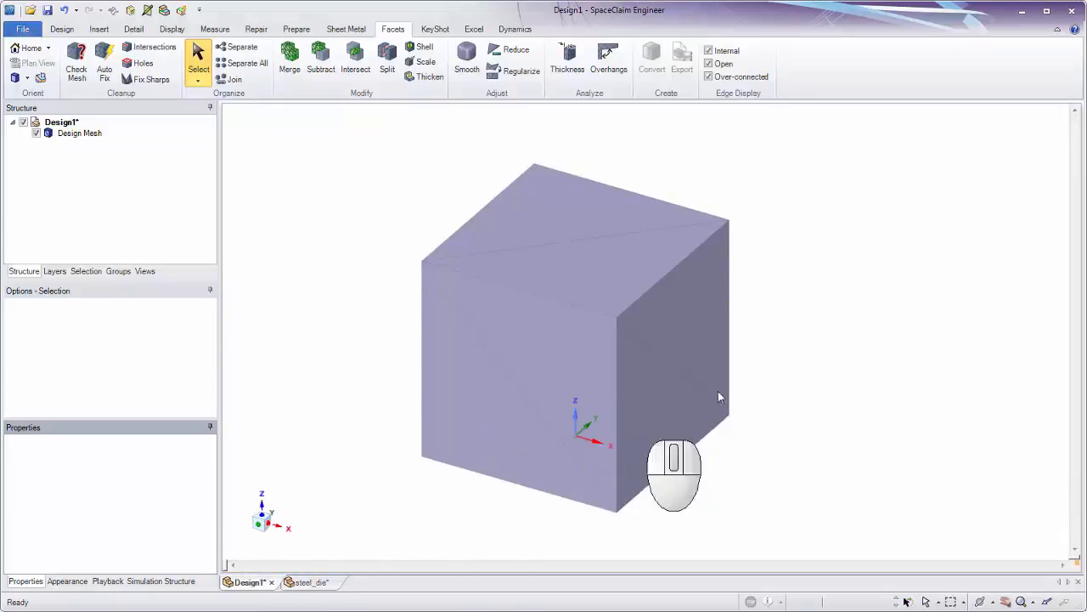
{"action": "mouse_move", "coordinate": [777, 250]}
{"action": "middle_mouse_down"}
{"action": "mouse_move", "coordinate": [743, 250]}
{"action": "mouse_move", "coordinate": [799, 226]}
{"action": "mouse_move", "coordinate": [773, 239]}
{"action": "middle_mouse_up"}
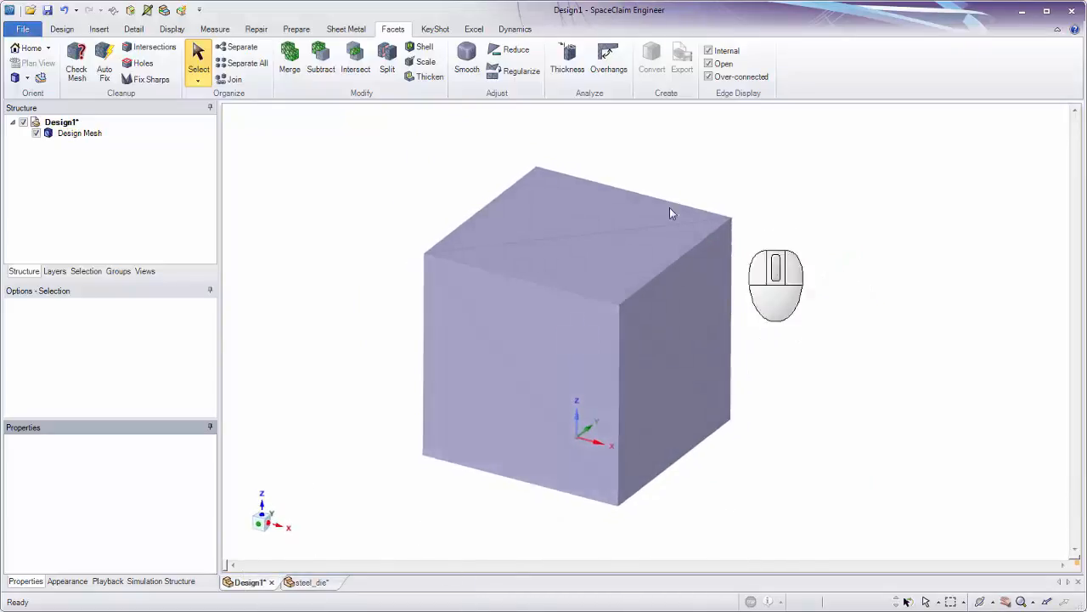
{"action": "left_click", "coordinate": [48, 137]}
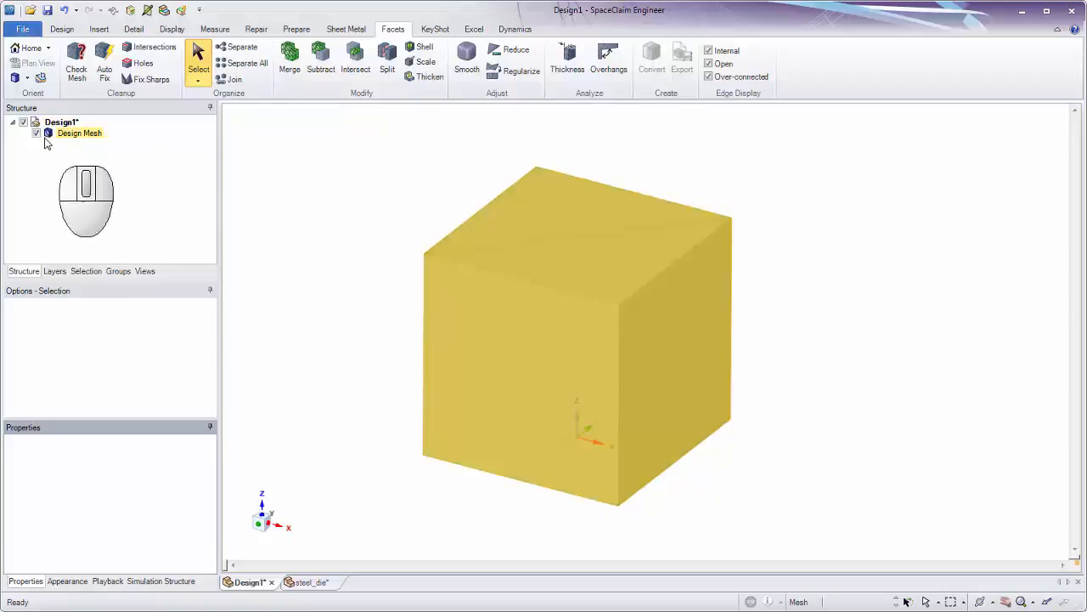
Return to the steel_die document, run Check Mesh on the die's mesh body and close the report after reading it
{"action": "left_click", "coordinate": [310, 582]}
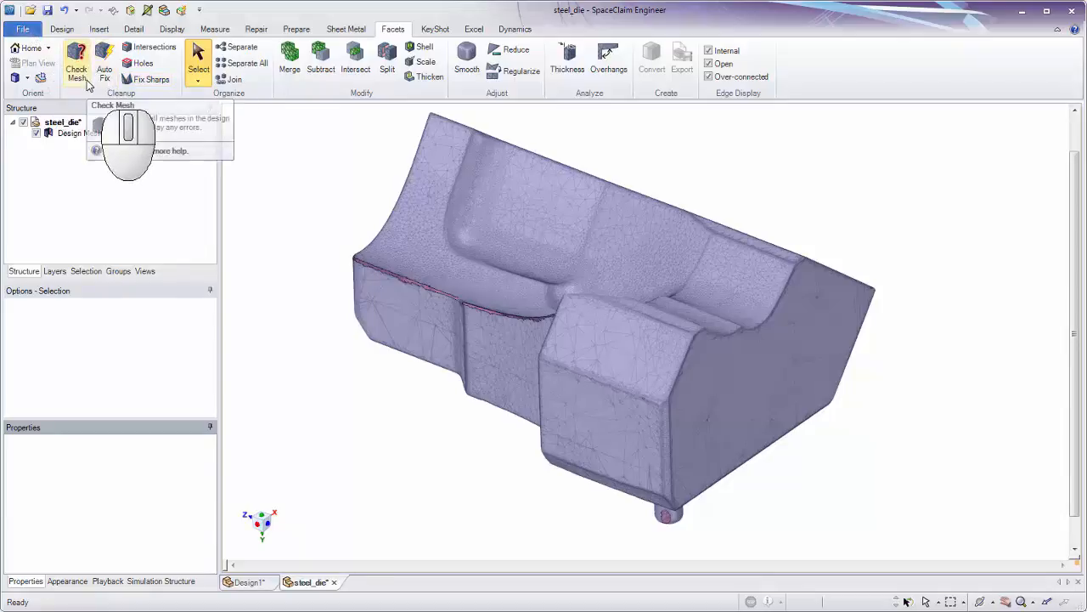
{"action": "left_click", "coordinate": [87, 80]}
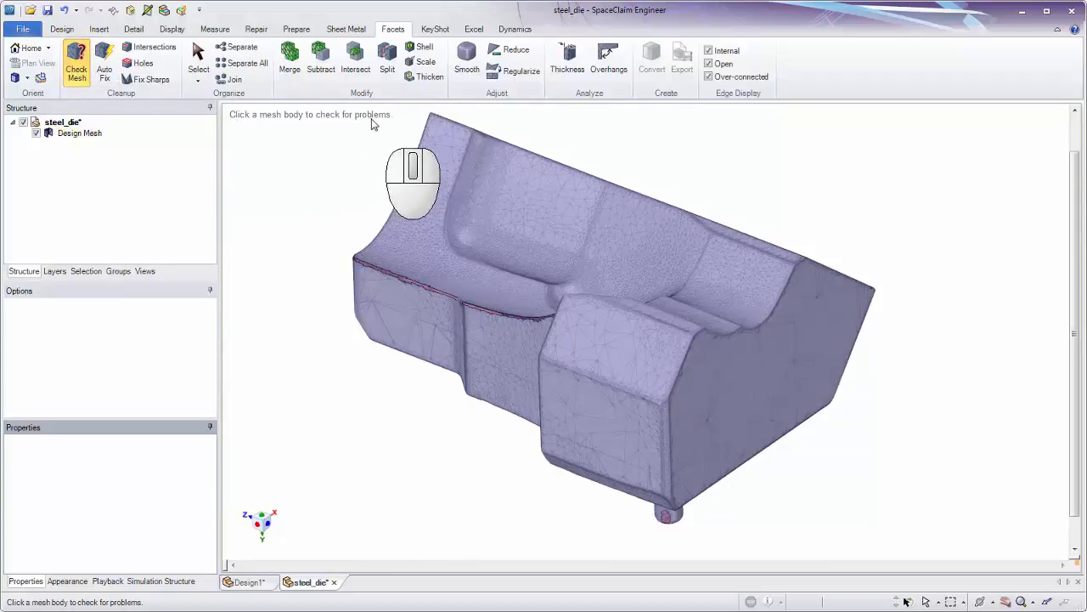
{"action": "left_click", "coordinate": [427, 148]}
{"action": "left_click", "coordinate": [440, 163]}
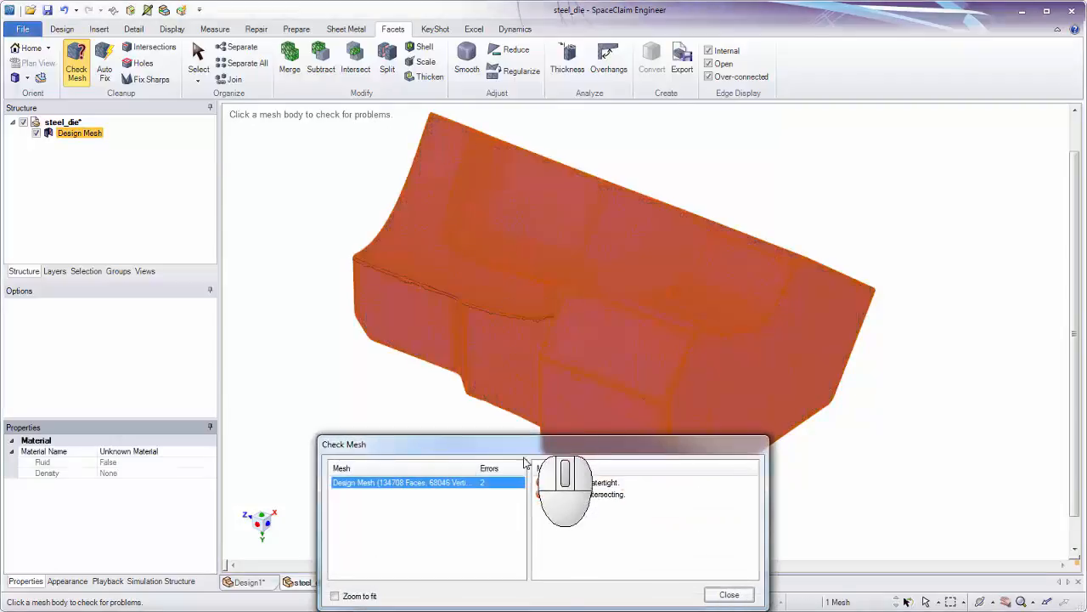
{"action": "left_click_drag", "start_coordinate": [527, 444], "coordinate": [352, 278]}
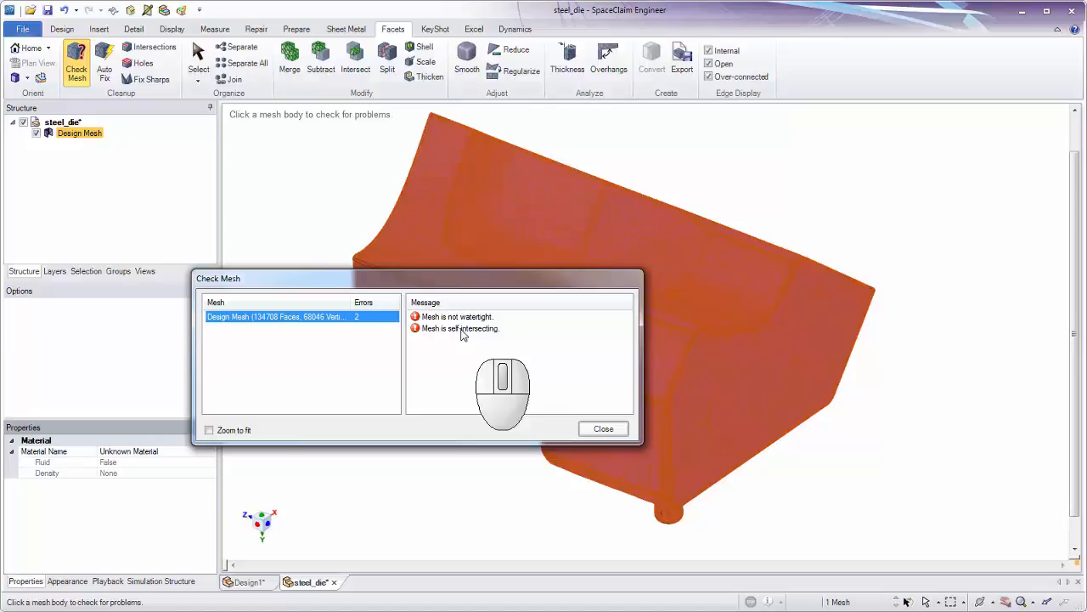
{"action": "left_click", "coordinate": [600, 429]}
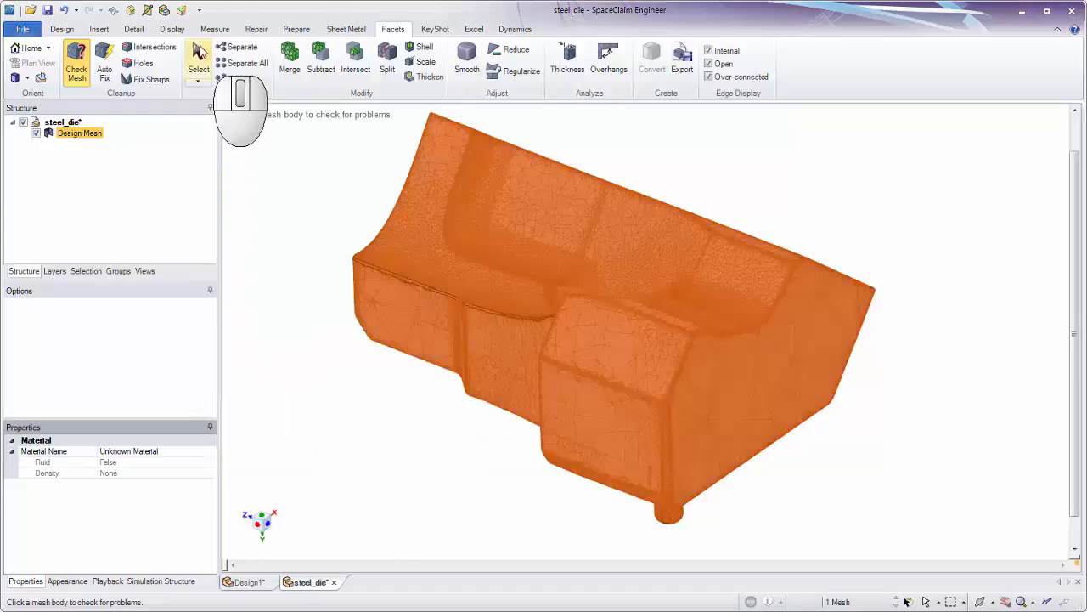
{"action": "left_click", "coordinate": [198, 54]}
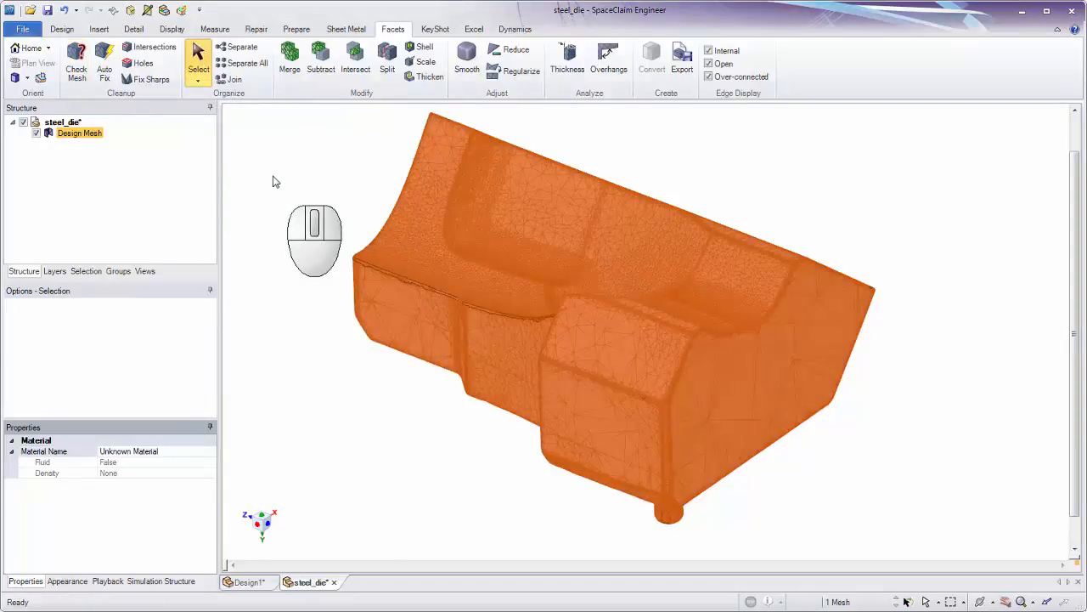
Open the Mesh cleanup help topic, read the Auto Fix sequence and close the help window
{"action": "left_click", "coordinate": [95, 57]}
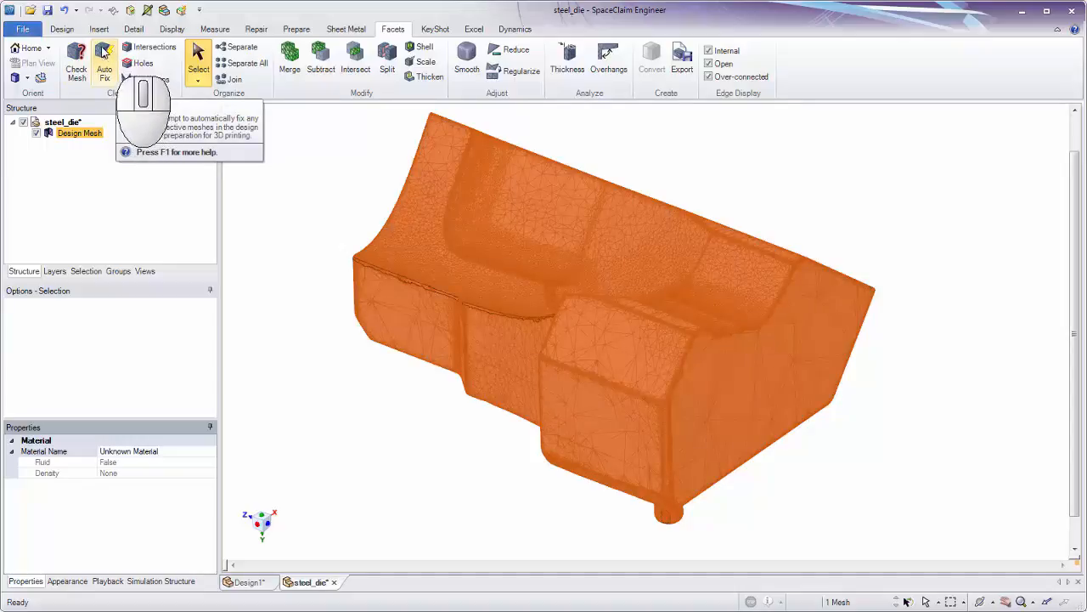
{"action": "key", "text": "F1"}
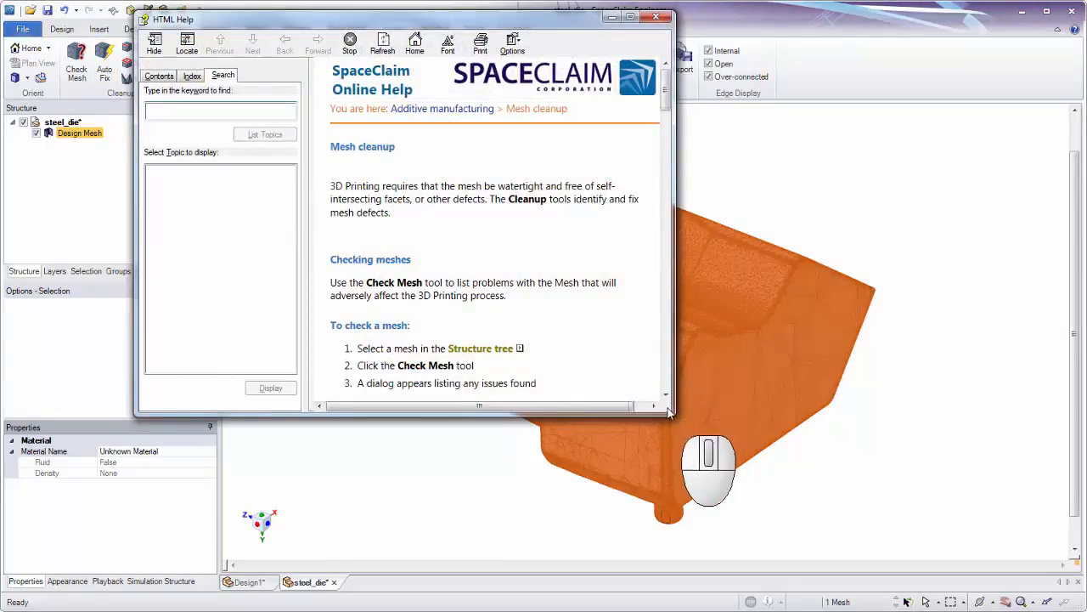
{"action": "left_click_drag", "start_coordinate": [671, 412], "coordinate": [974, 515]}
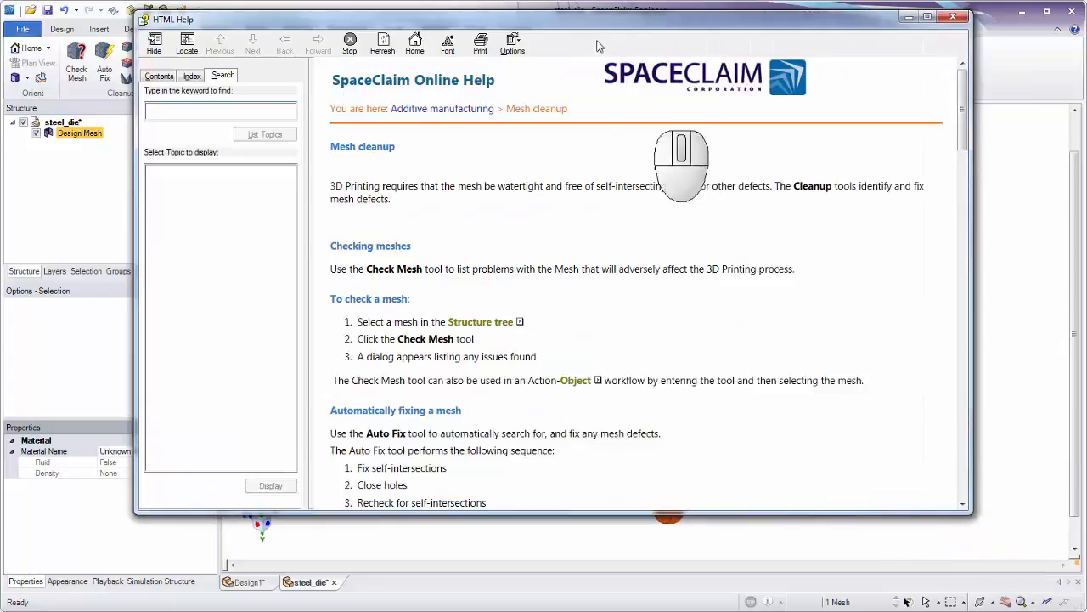
{"action": "left_click_drag", "start_coordinate": [594, 27], "coordinate": [608, 60]}
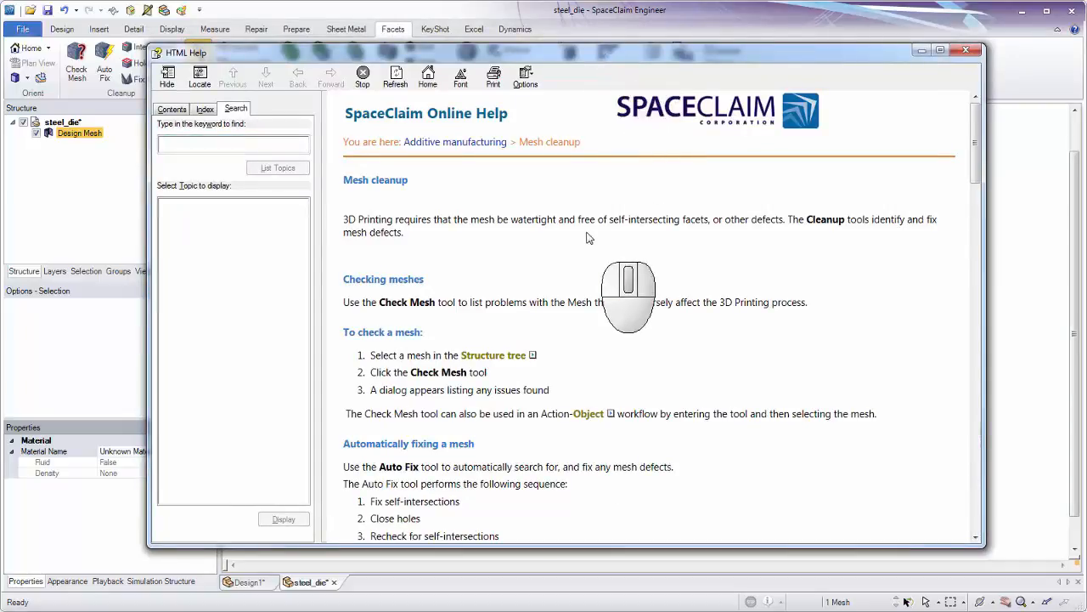
{"action": "scroll", "coordinate": [588, 236], "scroll_direction": "down", "scroll_amount": 3}
{"action": "scroll", "coordinate": [585, 241], "scroll_direction": "down", "scroll_amount": 2}
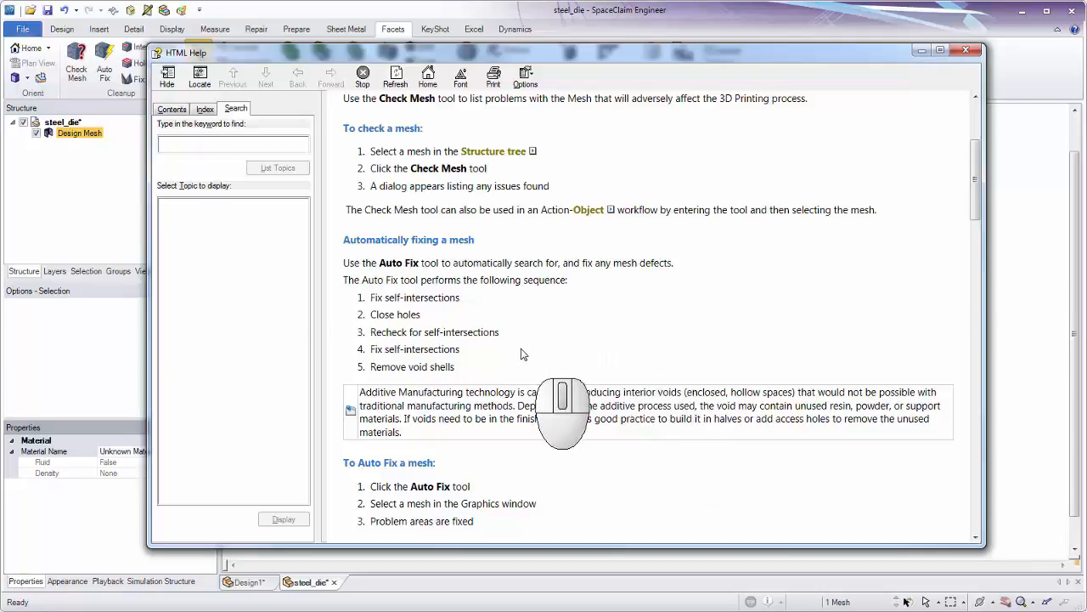
{"action": "left_click", "coordinate": [1004, 58]}
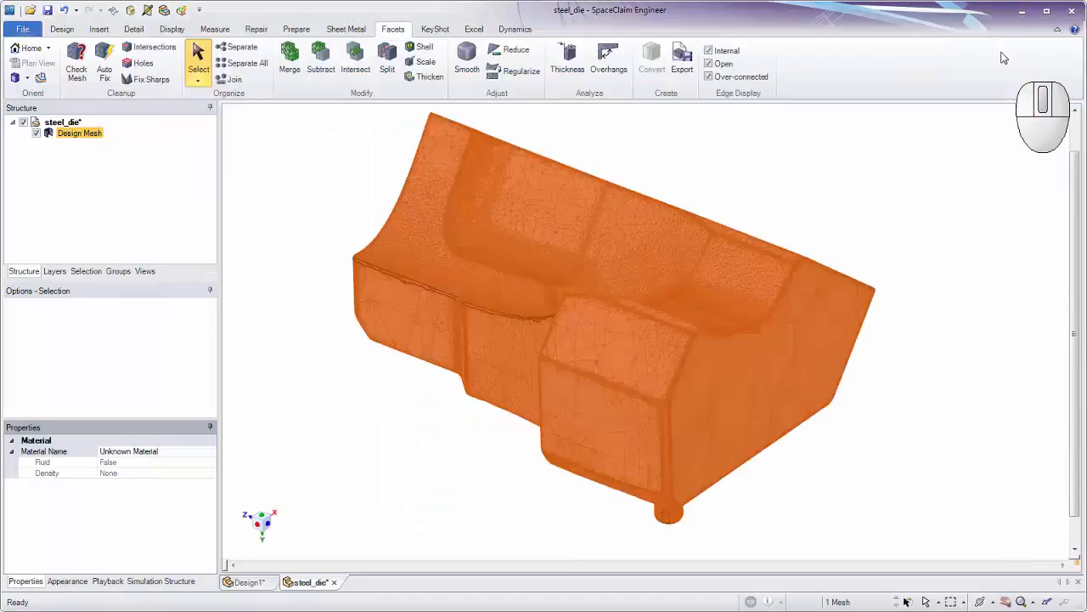
Repair the whole die mesh body with Auto Fix, including the holes in the side face and the pins
{"action": "left_click", "coordinate": [910, 164]}
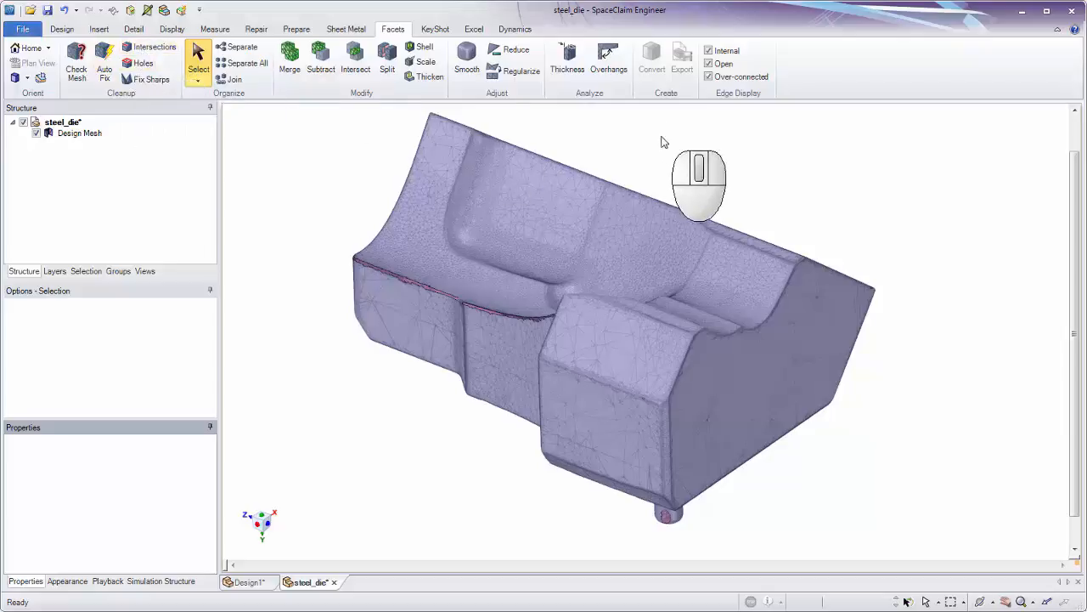
{"action": "mouse_move", "coordinate": [671, 202]}
{"action": "middle_mouse_down"}
{"action": "mouse_move", "coordinate": [692, 45]}
{"action": "mouse_move", "coordinate": [723, 285]}
{"action": "mouse_move", "coordinate": [730, 120]}
{"action": "mouse_move", "coordinate": [755, 204]}
{"action": "mouse_move", "coordinate": [577, 220]}
{"action": "middle_mouse_up"}
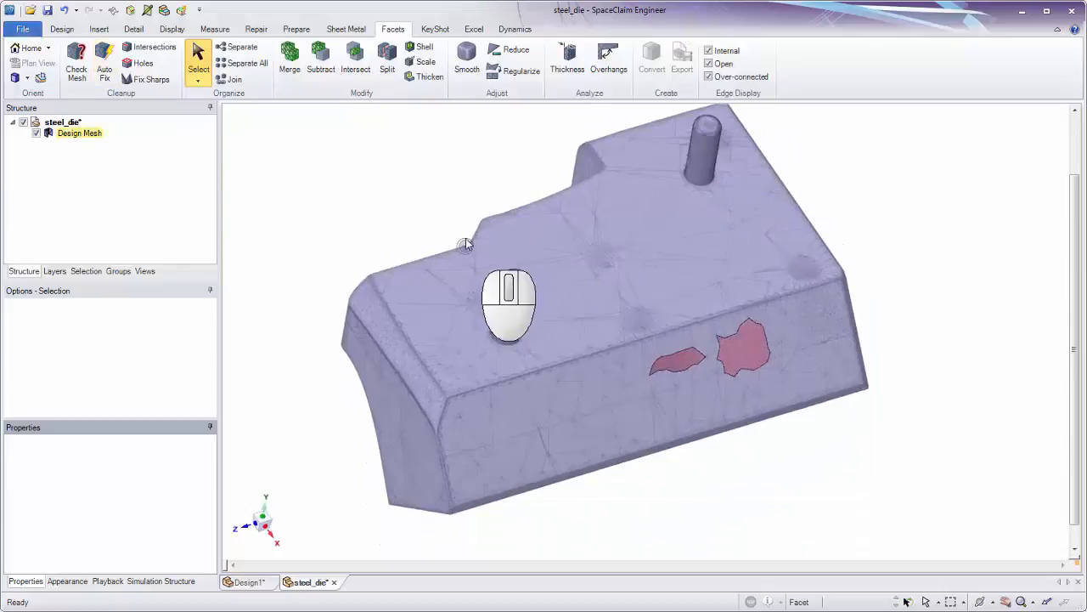
{"action": "middle_click_drag", "start_coordinate": [465, 240], "coordinate": [644, 354]}
{"action": "middle_click_drag", "start_coordinate": [458, 283], "coordinate": [508, 340], "text": "ctrl"}
{"action": "middle_click_drag", "start_coordinate": [500, 232], "coordinate": [500, 257], "text": "ctrl"}
{"action": "middle_click_drag", "start_coordinate": [499, 257], "coordinate": [526, 260]}
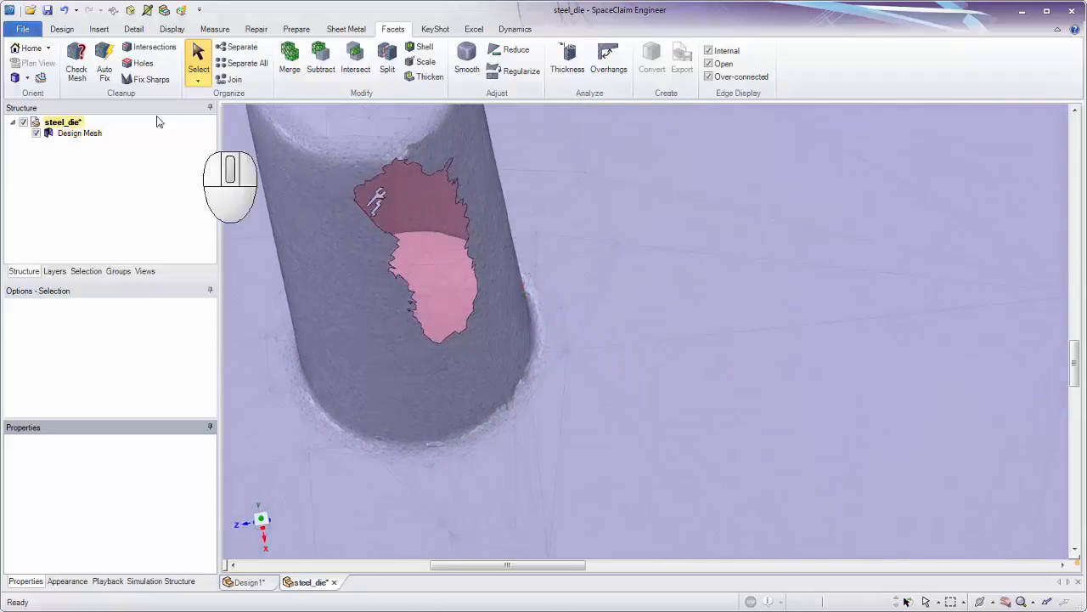
{"action": "left_click", "coordinate": [107, 78]}
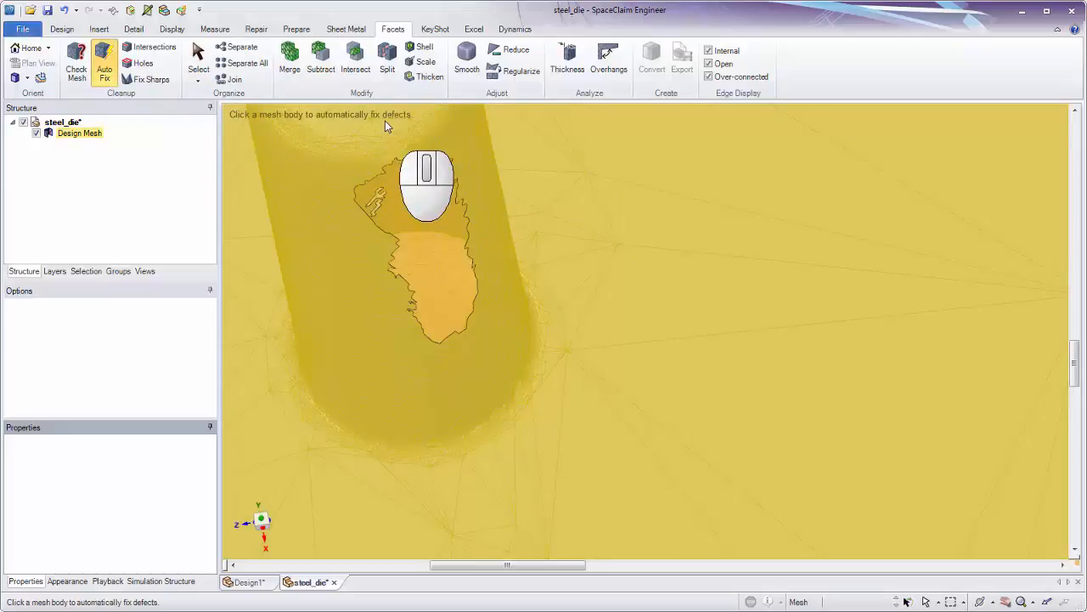
{"action": "left_click", "coordinate": [536, 195]}
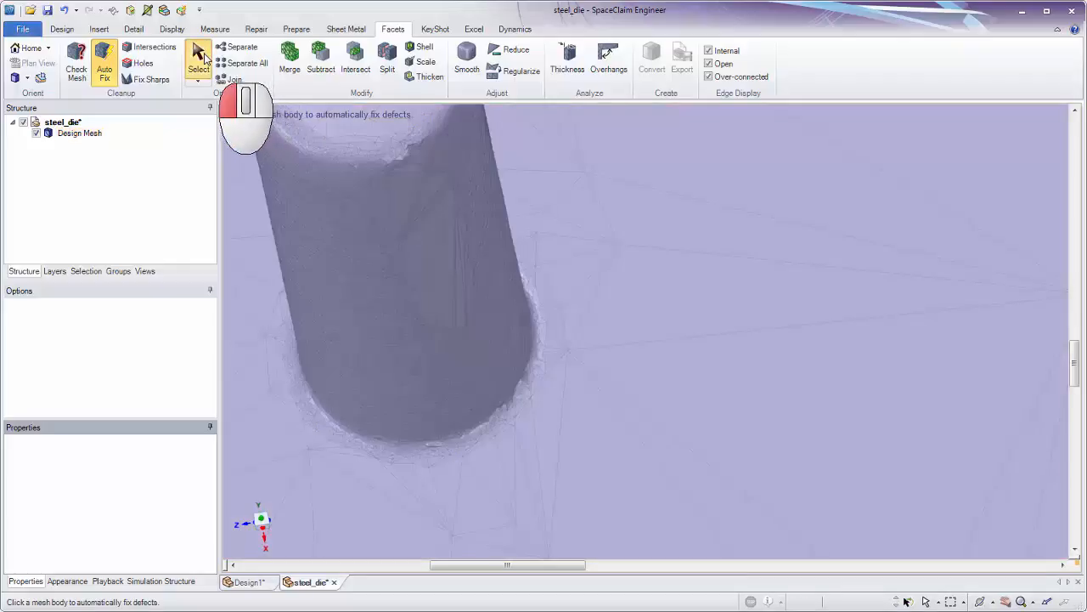
{"action": "left_click", "coordinate": [204, 57]}
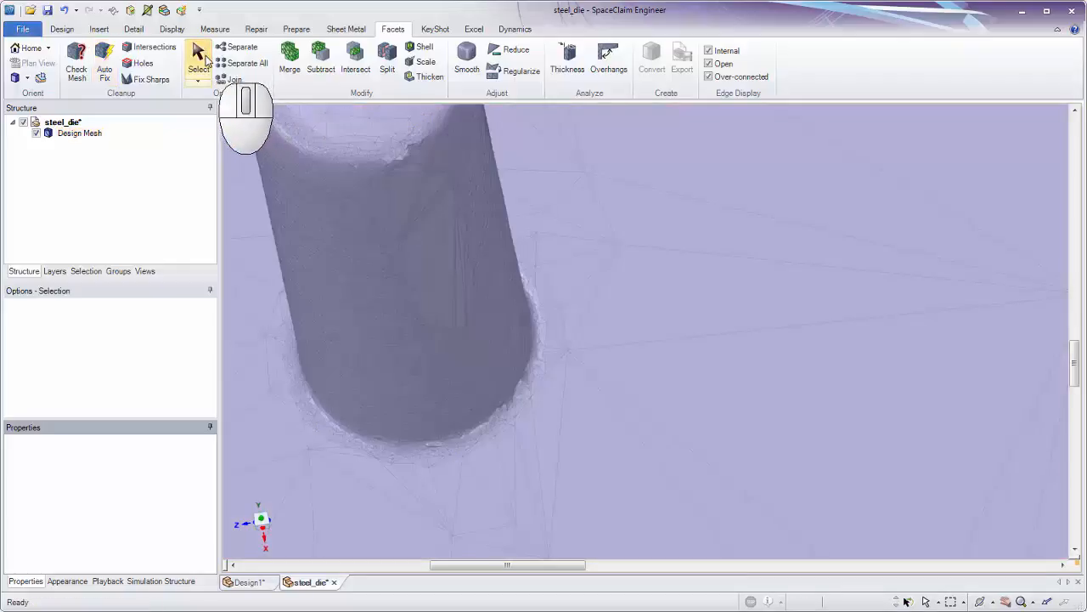
Examine the repaired facets on the pin and the filled side face of the die mesh
{"action": "middle_click_drag", "start_coordinate": [530, 285], "coordinate": [459, 246]}
{"action": "middle_click_drag", "start_coordinate": [502, 312], "coordinate": [429, 346]}
{"action": "middle_click_drag", "start_coordinate": [455, 236], "coordinate": [539, 213]}
{"action": "middle_click_drag", "start_coordinate": [539, 212], "coordinate": [539, 265], "text": "shift"}
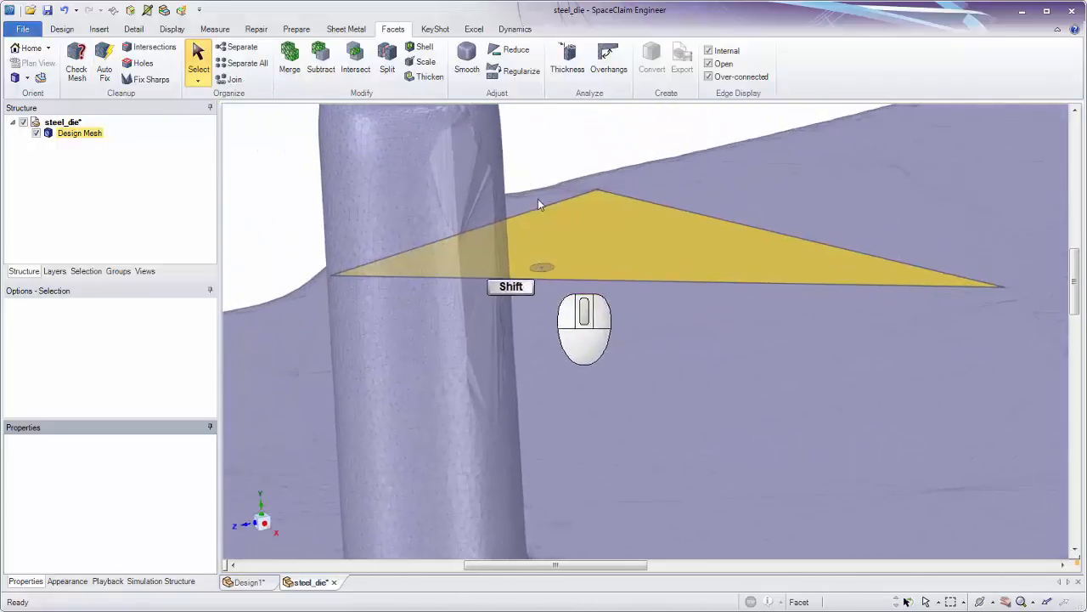
{"action": "middle_click_drag", "start_coordinate": [536, 170], "coordinate": [469, 163]}
{"action": "middle_click_drag", "start_coordinate": [463, 167], "coordinate": [498, 262], "text": "ctrl"}
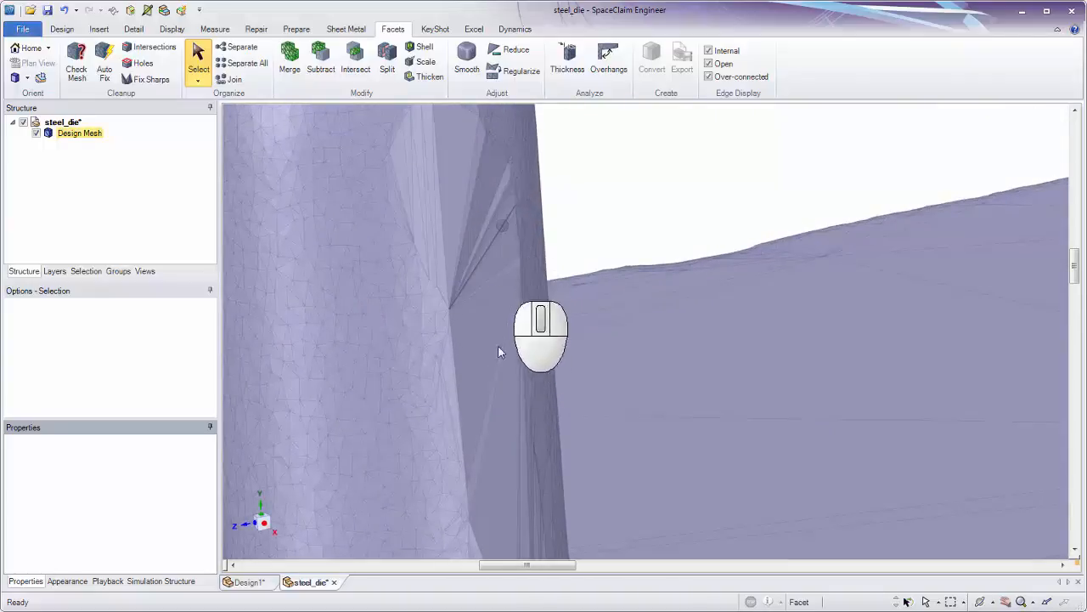
{"action": "mouse_move", "coordinate": [595, 229]}
{"action": "middle_mouse_down"}
{"action": "mouse_move", "coordinate": [632, 215]}
{"action": "mouse_move", "coordinate": [438, 247]}
{"action": "mouse_move", "coordinate": [527, 213]}
{"action": "mouse_move", "coordinate": [386, 235]}
{"action": "mouse_move", "coordinate": [369, 267]}
{"action": "mouse_move", "coordinate": [410, 408]}
{"action": "mouse_move", "coordinate": [432, 409]}
{"action": "mouse_move", "coordinate": [402, 328]}
{"action": "mouse_move", "coordinate": [394, 102]}
{"action": "mouse_move", "coordinate": [391, 126]}
{"action": "mouse_move", "coordinate": [415, 130]}
{"action": "middle_mouse_up"}
{"action": "scroll", "coordinate": [371, 144], "scroll_direction": "down", "scroll_amount": 2}
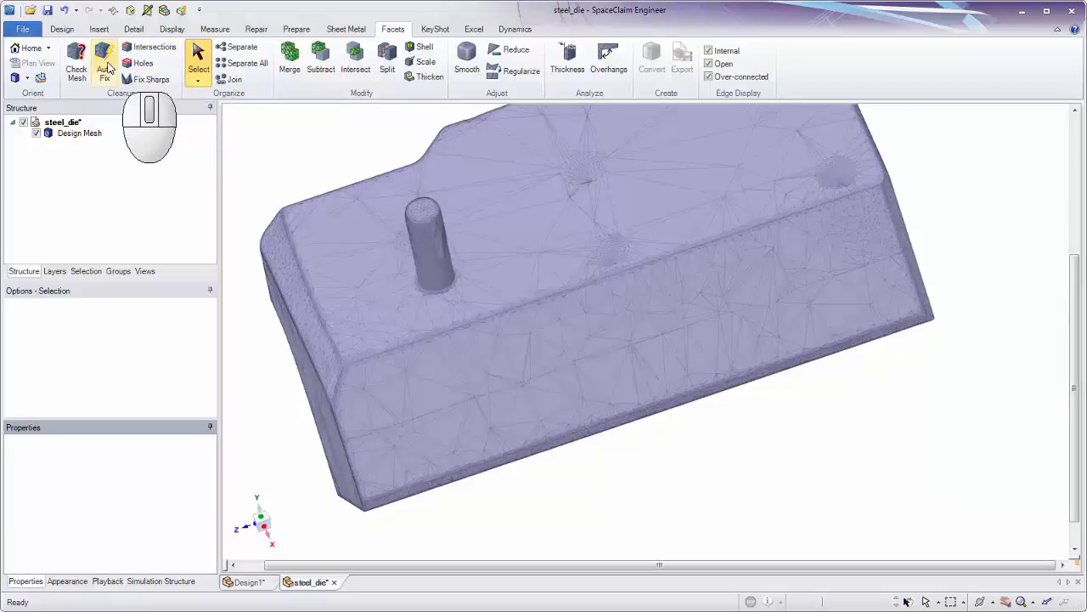
Run Check Mesh on the repaired die's mesh body and highlight the location of the non-manifold vertex message
{"action": "left_click", "coordinate": [76, 64]}
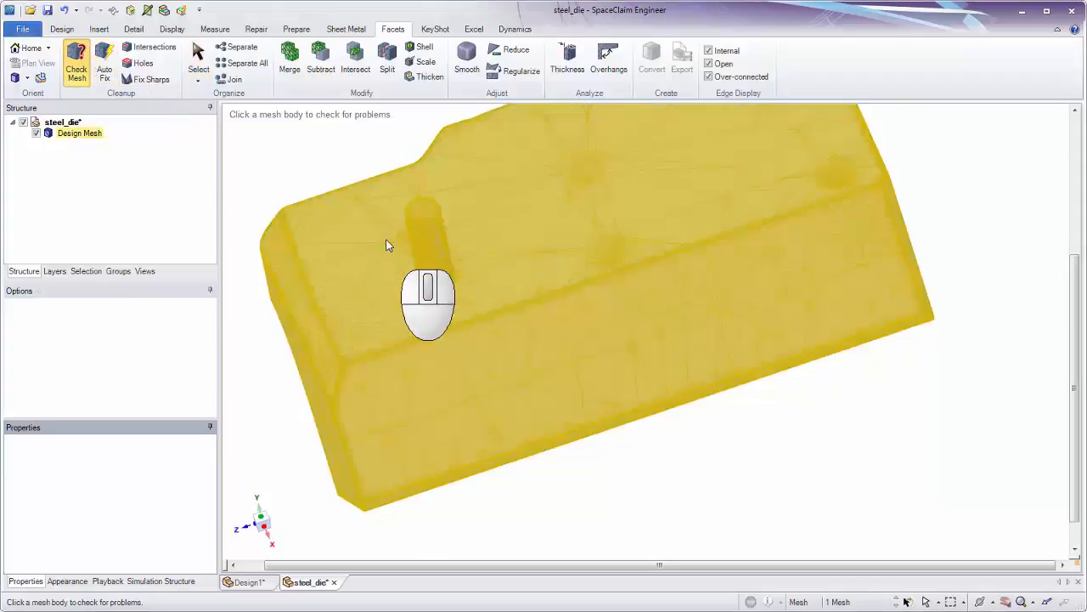
{"action": "left_click", "coordinate": [386, 245]}
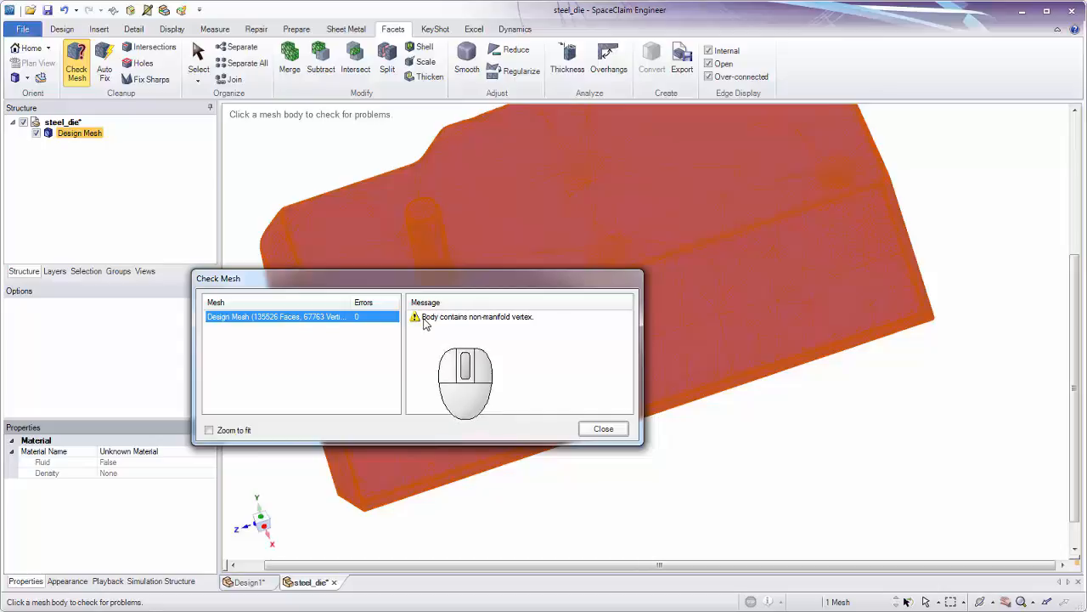
{"action": "left_click", "coordinate": [508, 317]}
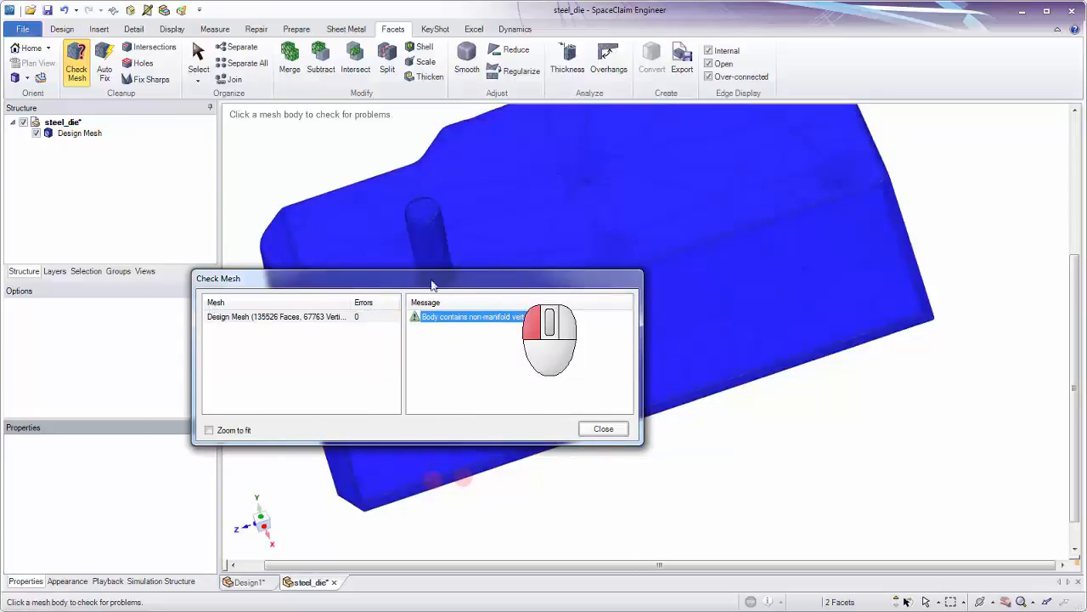
Locate the flagged vertex on the die's lower edge up close with the report moved aside, and close the report
{"action": "left_click_drag", "start_coordinate": [432, 285], "coordinate": [200, 288]}
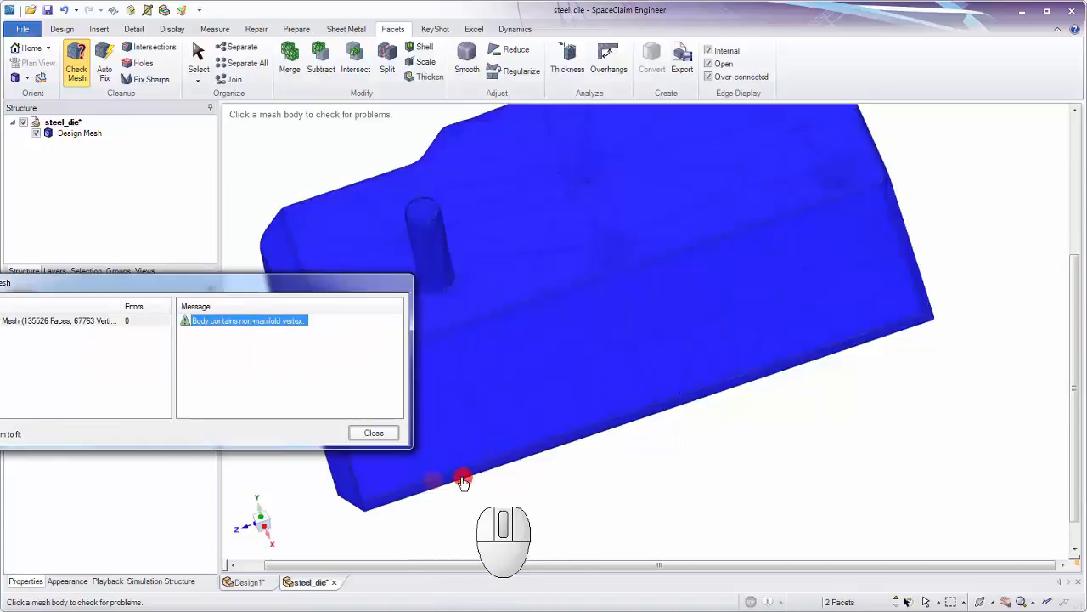
{"action": "middle_click_drag", "start_coordinate": [454, 477], "coordinate": [454, 570], "text": "ctrl"}
{"action": "middle_click_drag", "start_coordinate": [513, 473], "coordinate": [677, 467], "text": "shift"}
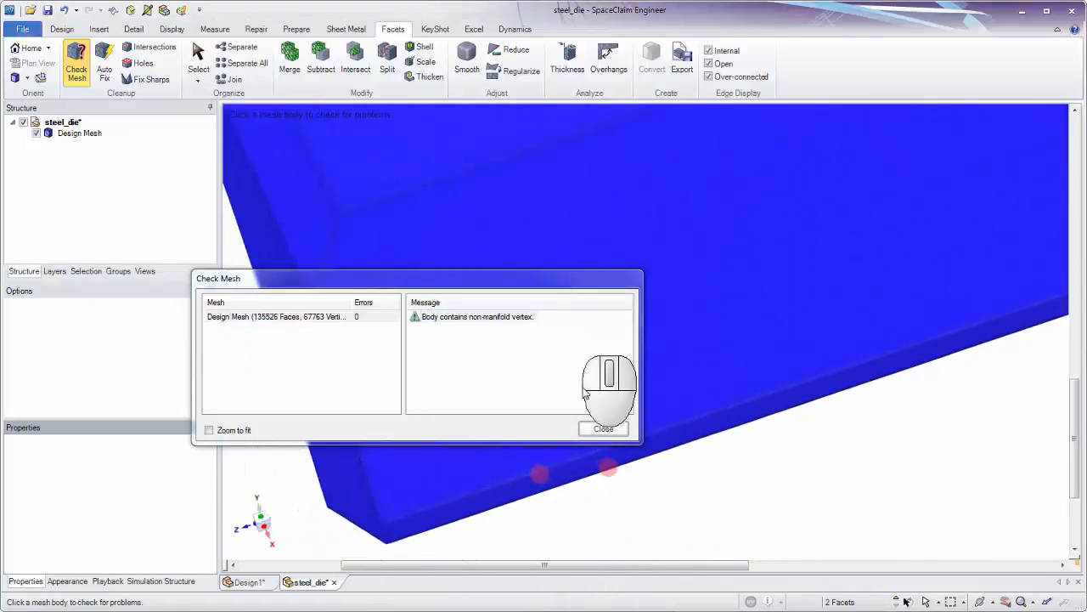
{"action": "left_click_drag", "start_coordinate": [560, 276], "coordinate": [410, 63]}
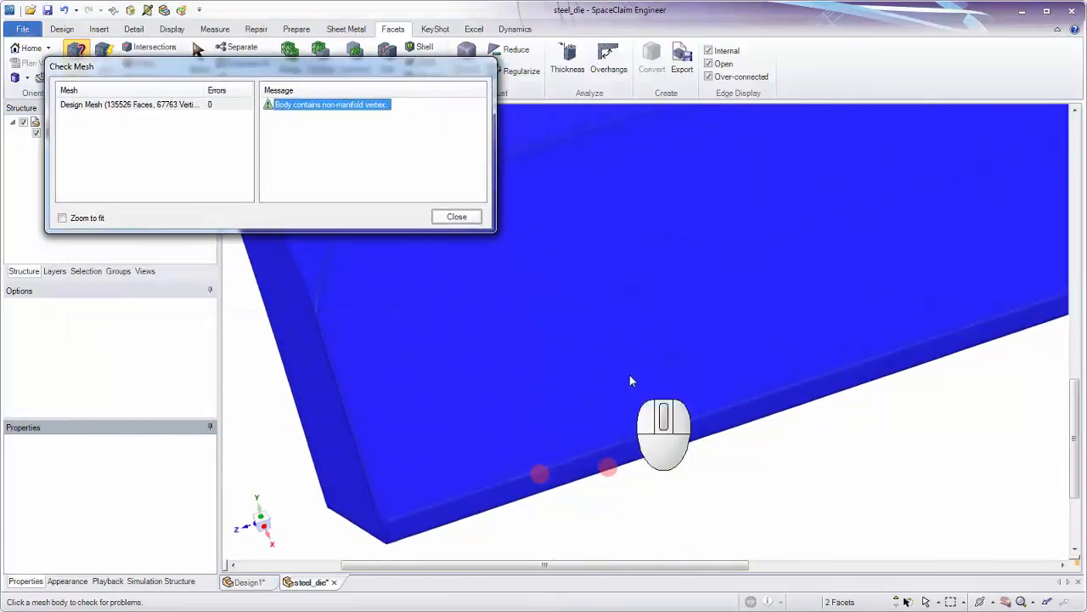
{"action": "middle_click_drag", "start_coordinate": [630, 381], "coordinate": [671, 316]}
{"action": "scroll", "coordinate": [539, 461], "scroll_direction": "up", "scroll_amount": 3, "text": "ctrl"}
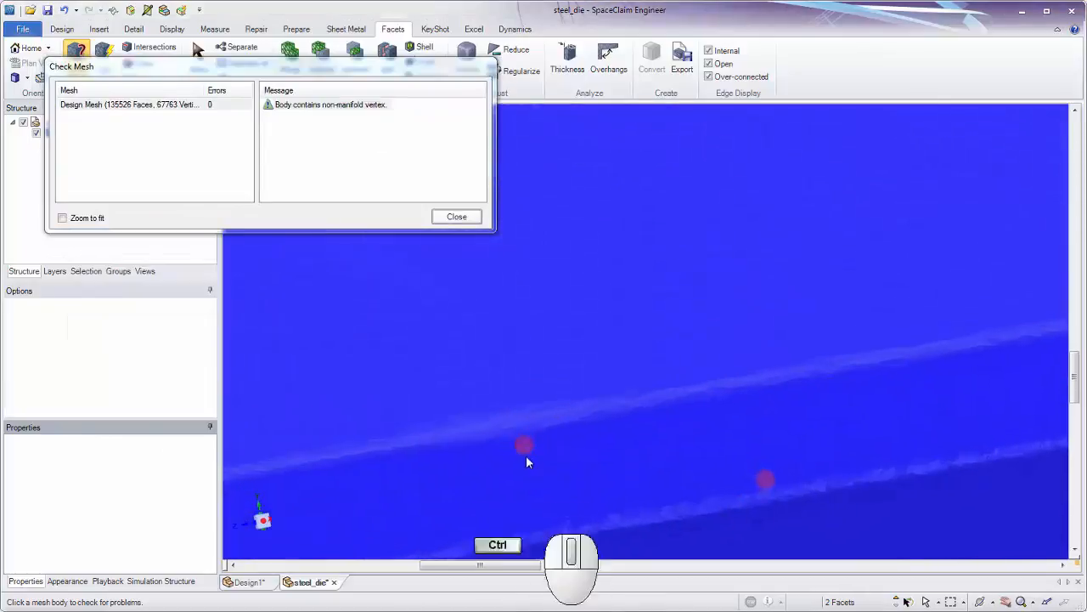
{"action": "middle_click_drag", "start_coordinate": [525, 434], "coordinate": [520, 541], "text": "ctrl"}
{"action": "mouse_move", "coordinate": [517, 411]}
{"action": "middle_mouse_down", "text": "ctrl"}
{"action": "mouse_move", "coordinate": [518, 548]}
{"action": "mouse_move", "coordinate": [529, 413]}
{"action": "mouse_move", "coordinate": [512, 410]}
{"action": "mouse_move", "coordinate": [566, 359]}
{"action": "mouse_move", "coordinate": [575, 388]}
{"action": "middle_mouse_up", "text": "ctrl"}
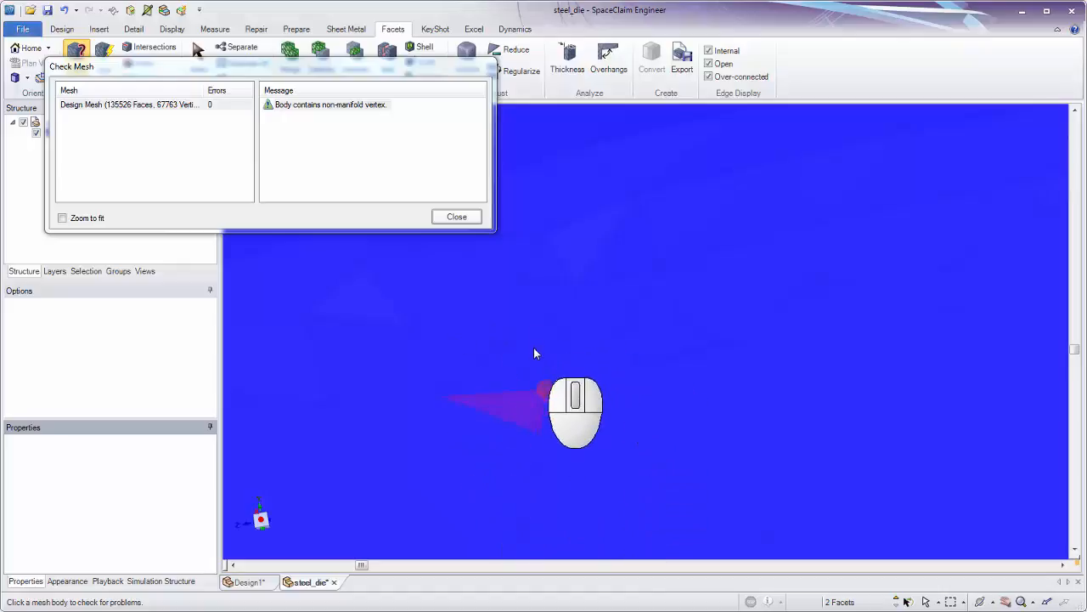
{"action": "left_click", "coordinate": [457, 217]}
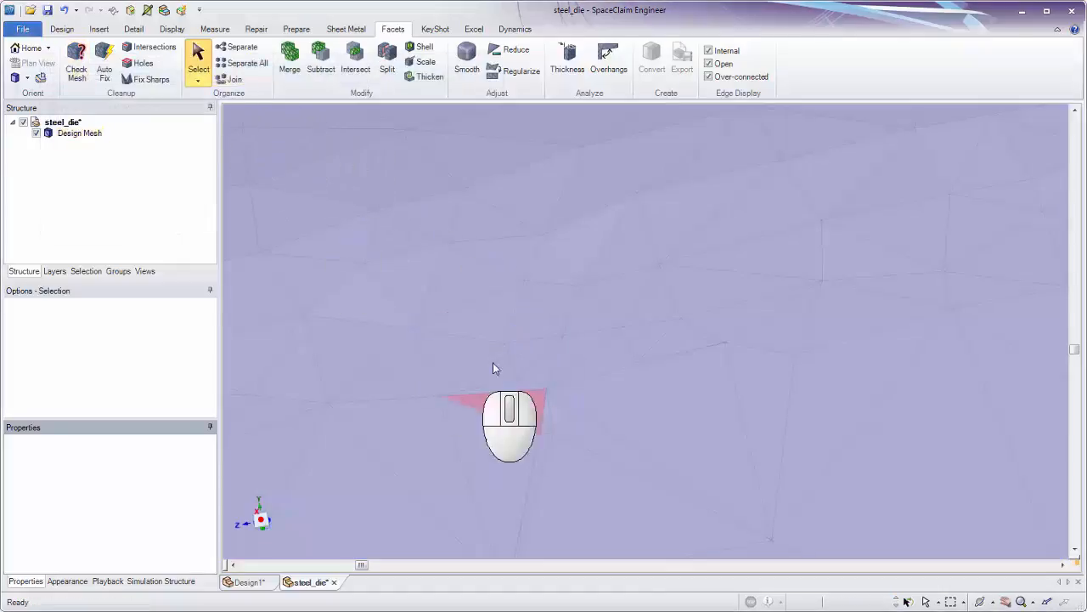
Select four facets around the flagged vertex one by one, and replace them with a box selection of the same area
{"action": "middle_click_drag", "start_coordinate": [501, 371], "coordinate": [519, 342], "text": "shift"}
{"action": "middle_click_drag", "start_coordinate": [560, 379], "coordinate": [583, 344], "text": "ctrl"}
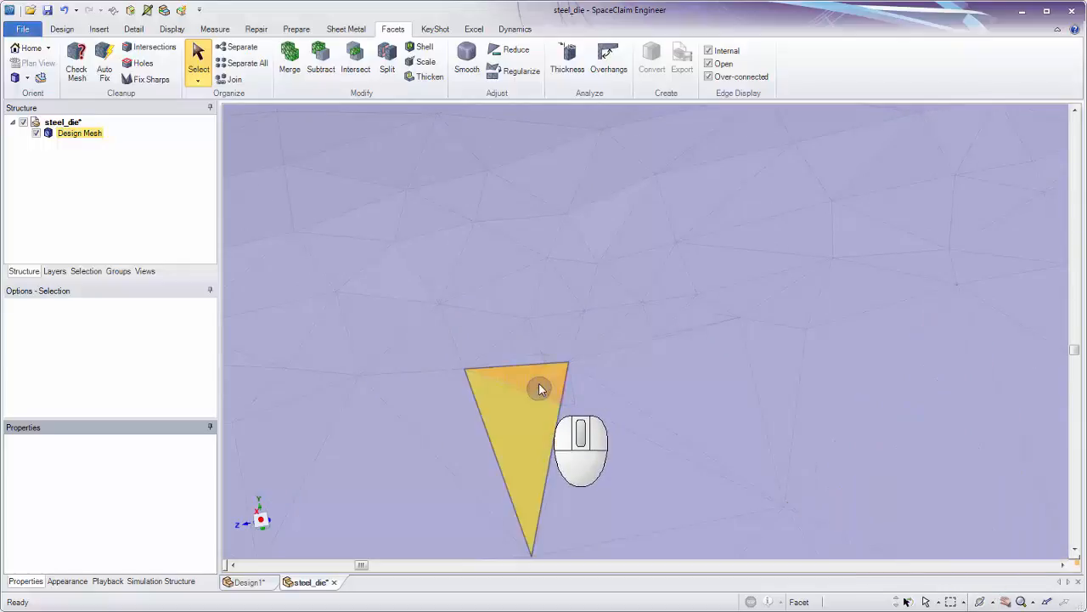
{"action": "left_click", "coordinate": [539, 387]}
{"action": "left_click", "coordinate": [524, 344], "text": "ctrl"}
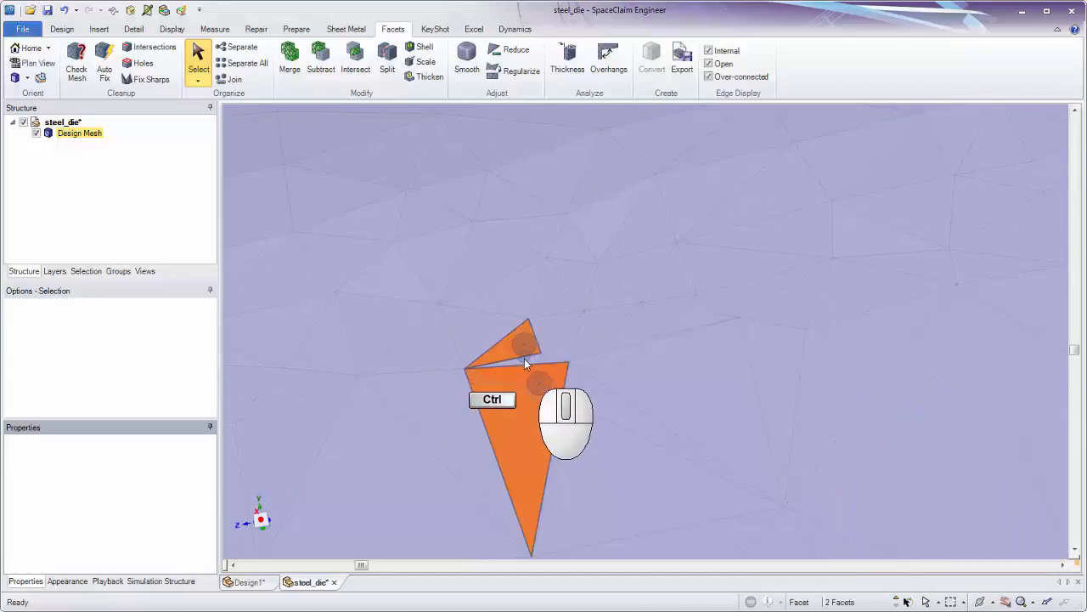
{"action": "left_click", "coordinate": [529, 364], "text": "ctrl"}
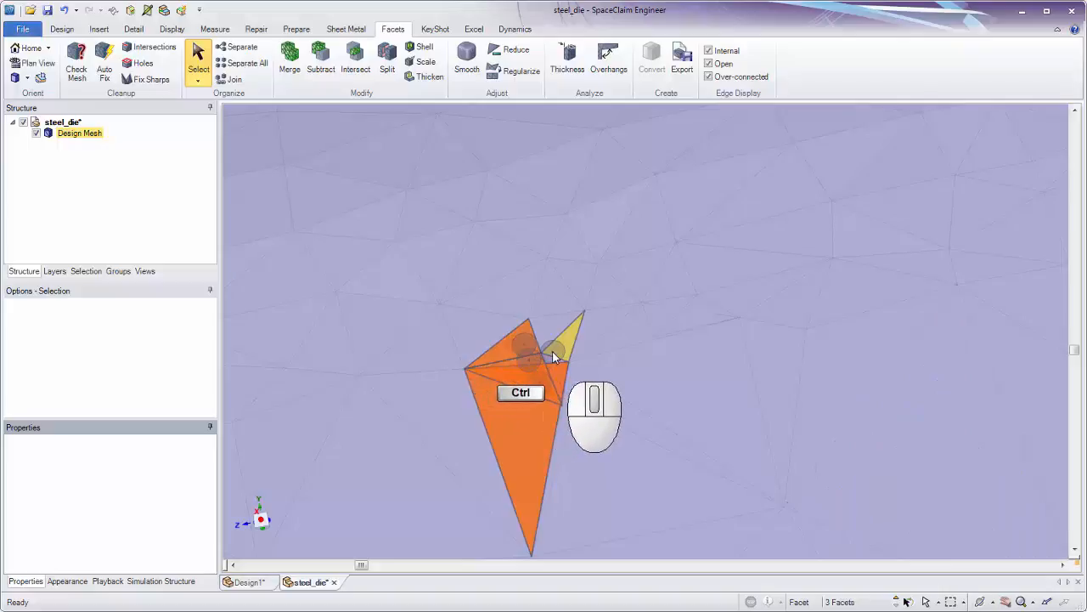
{"action": "left_click", "coordinate": [551, 358], "text": "ctrl"}
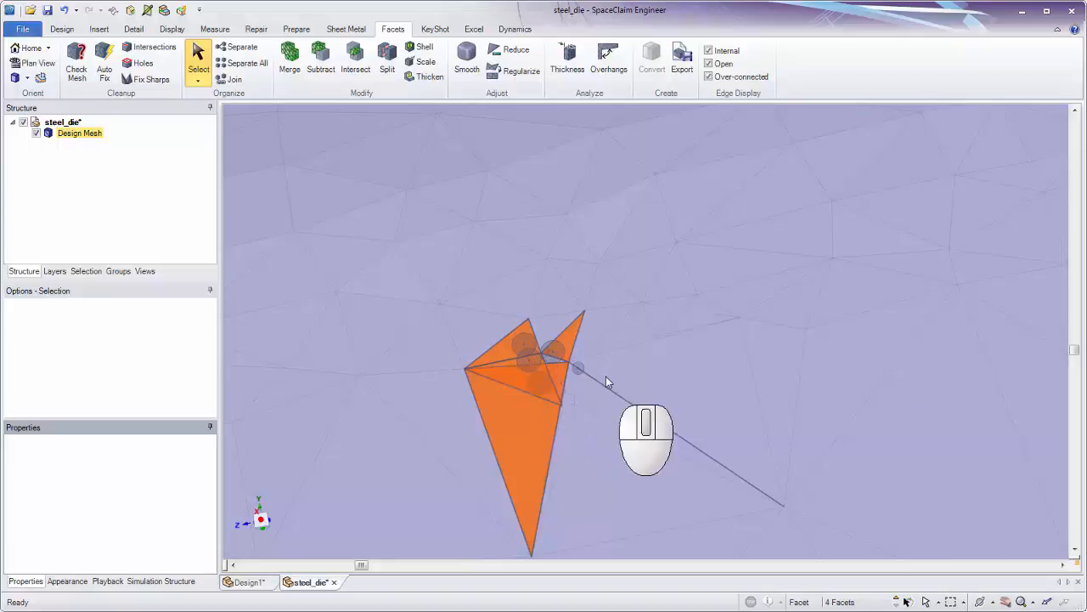
{"action": "left_click_drag", "start_coordinate": [401, 268], "coordinate": [625, 563]}
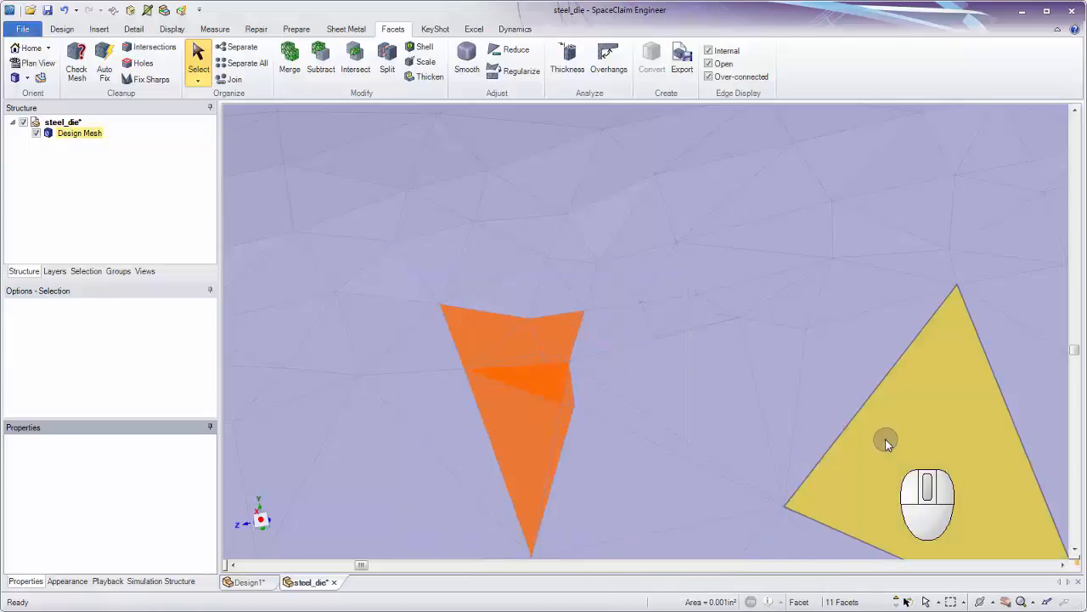
Switch the selection mode to Lasso and lasso the facets around the flagged vertex
{"action": "left_click", "coordinate": [964, 602]}
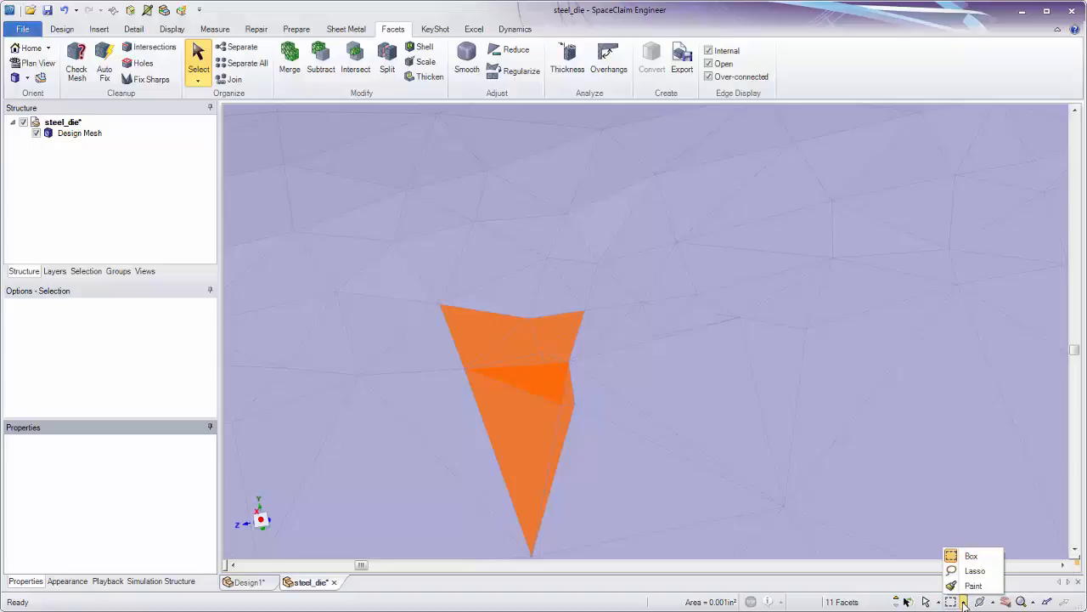
{"action": "left_click", "coordinate": [968, 571]}
{"action": "mouse_move", "coordinate": [852, 341]}
{"action": "left_mouse_down"}
{"action": "mouse_move", "coordinate": [675, 219]}
{"action": "mouse_move", "coordinate": [440, 238]}
{"action": "mouse_move", "coordinate": [366, 439]}
{"action": "mouse_move", "coordinate": [423, 500]}
{"action": "mouse_move", "coordinate": [500, 531]}
{"action": "mouse_move", "coordinate": [650, 548]}
{"action": "mouse_move", "coordinate": [817, 260]}
{"action": "left_mouse_up"}
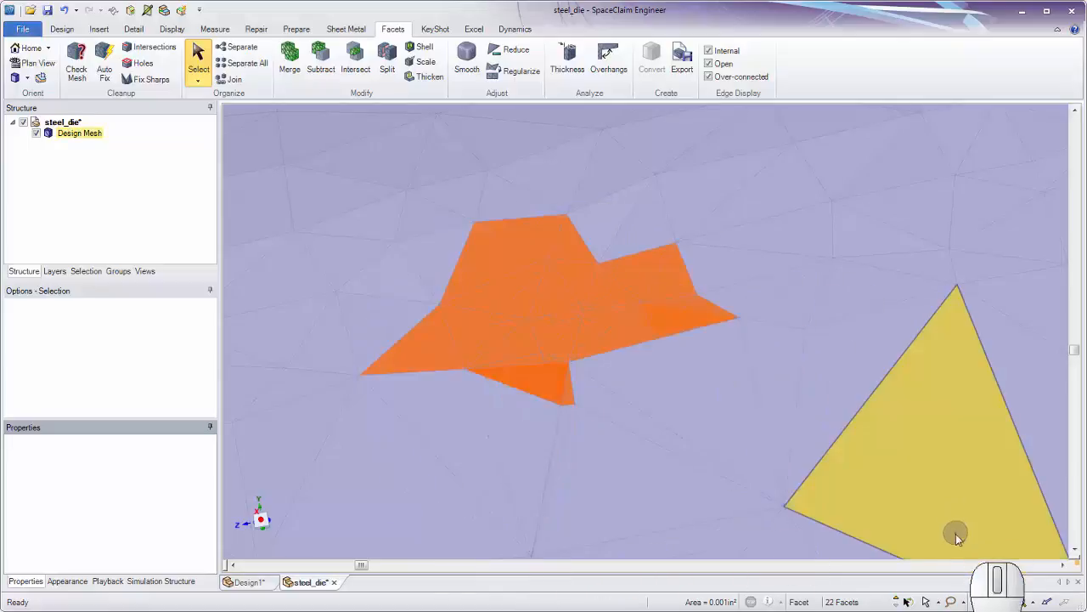
Select the facets around the flagged vertex with the Paint selection mode and delete them
{"action": "left_click", "coordinate": [964, 602]}
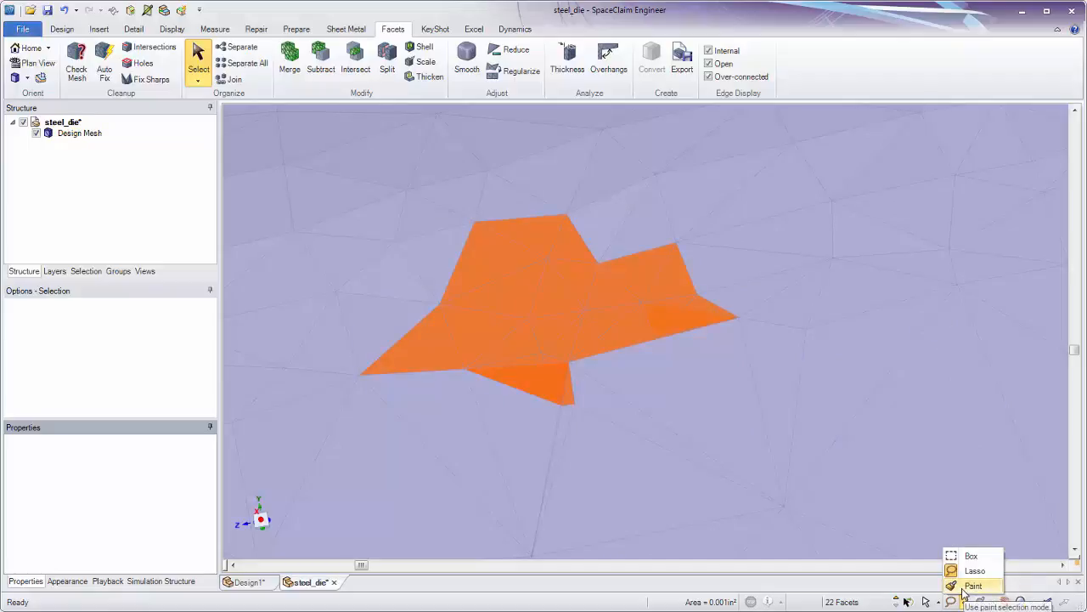
{"action": "left_click", "coordinate": [968, 585]}
{"action": "mouse_move", "coordinate": [706, 360]}
{"action": "left_mouse_down"}
{"action": "mouse_move", "coordinate": [681, 395]}
{"action": "mouse_move", "coordinate": [605, 443]}
{"action": "mouse_move", "coordinate": [463, 431]}
{"action": "mouse_move", "coordinate": [488, 382]}
{"action": "mouse_move", "coordinate": [551, 388]}
{"action": "mouse_move", "coordinate": [570, 373]}
{"action": "mouse_move", "coordinate": [533, 352]}
{"action": "mouse_move", "coordinate": [456, 348]}
{"action": "left_mouse_up"}
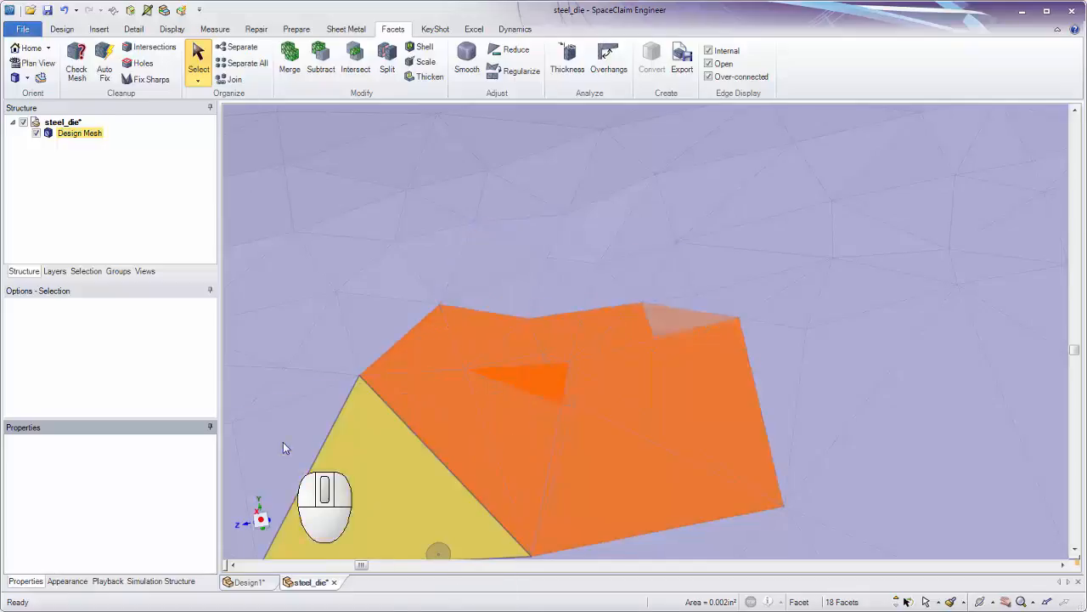
{"action": "key", "text": "Delete"}
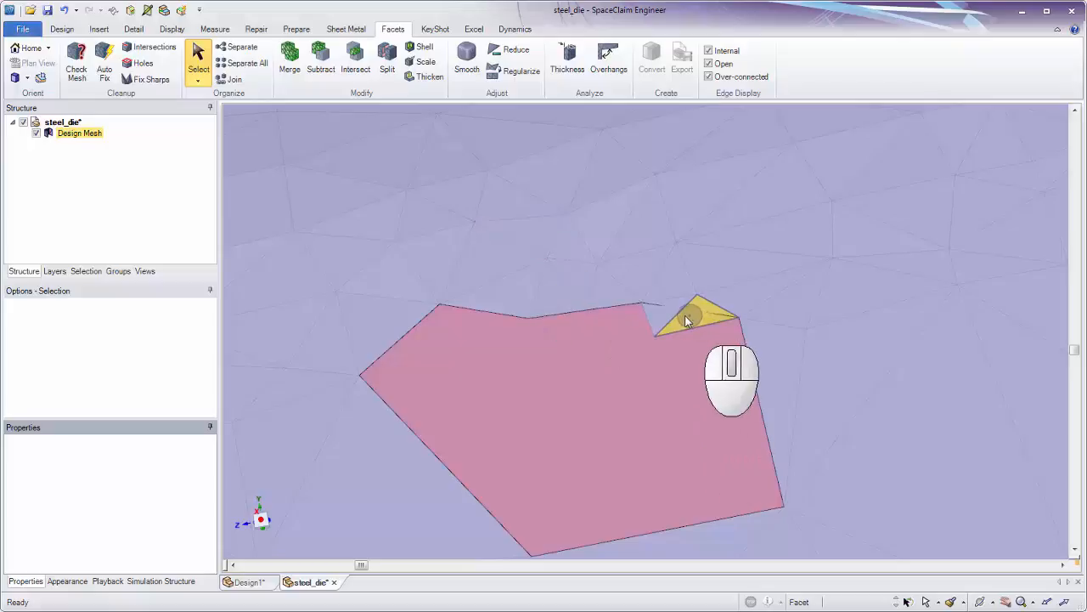
Delete the two leftover facets that jut in along the upper edge of the new hole
{"action": "middle_click_drag", "start_coordinate": [682, 316], "coordinate": [683, 482], "text": "ctrl"}
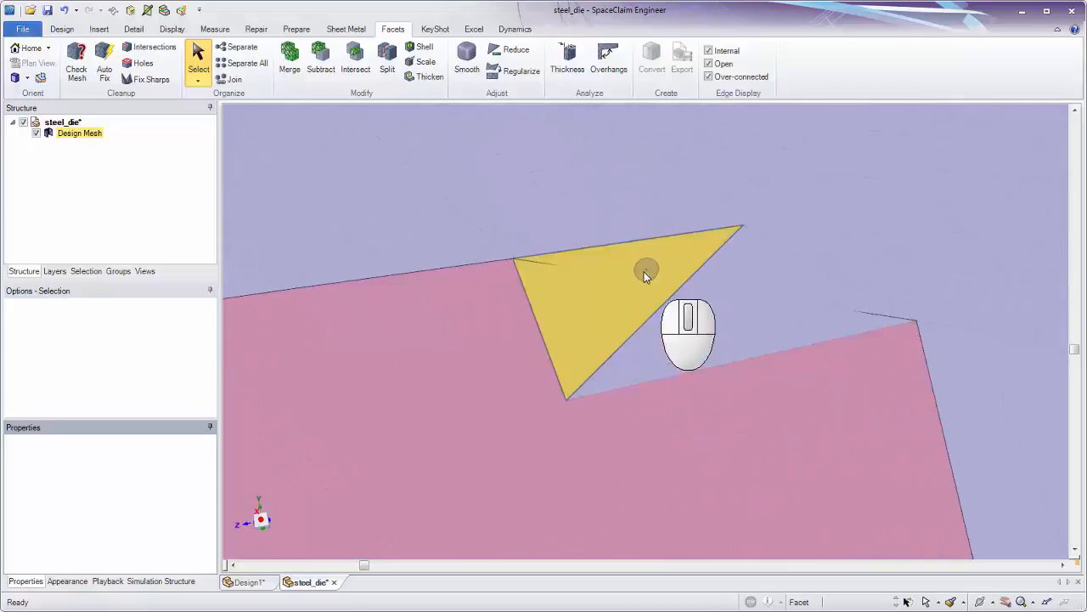
{"action": "left_click", "coordinate": [616, 308]}
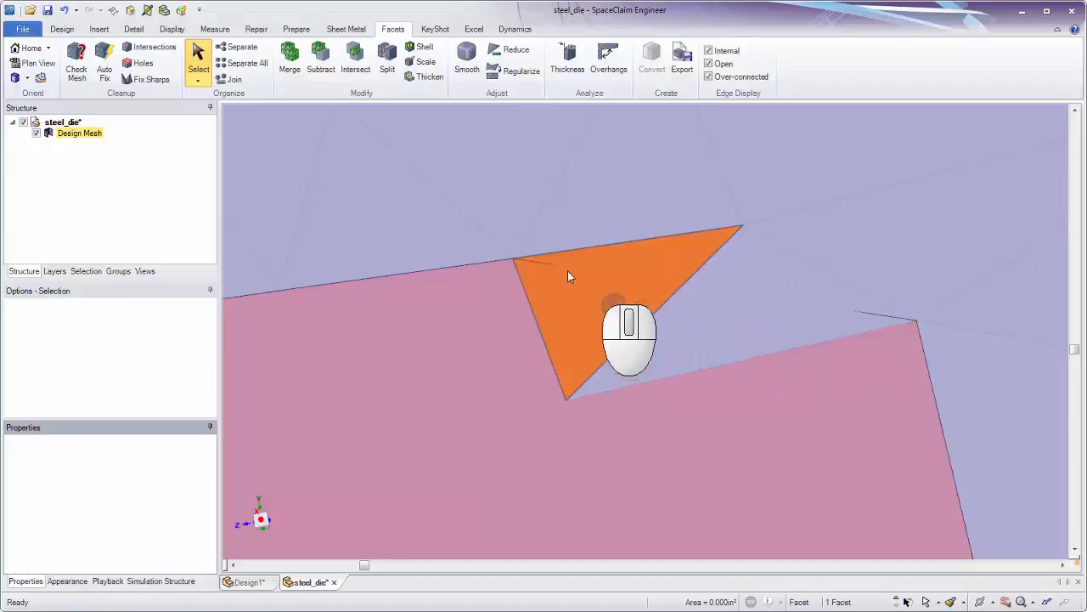
{"action": "left_click", "coordinate": [718, 331], "text": "ctrl"}
{"action": "key", "text": "f"}
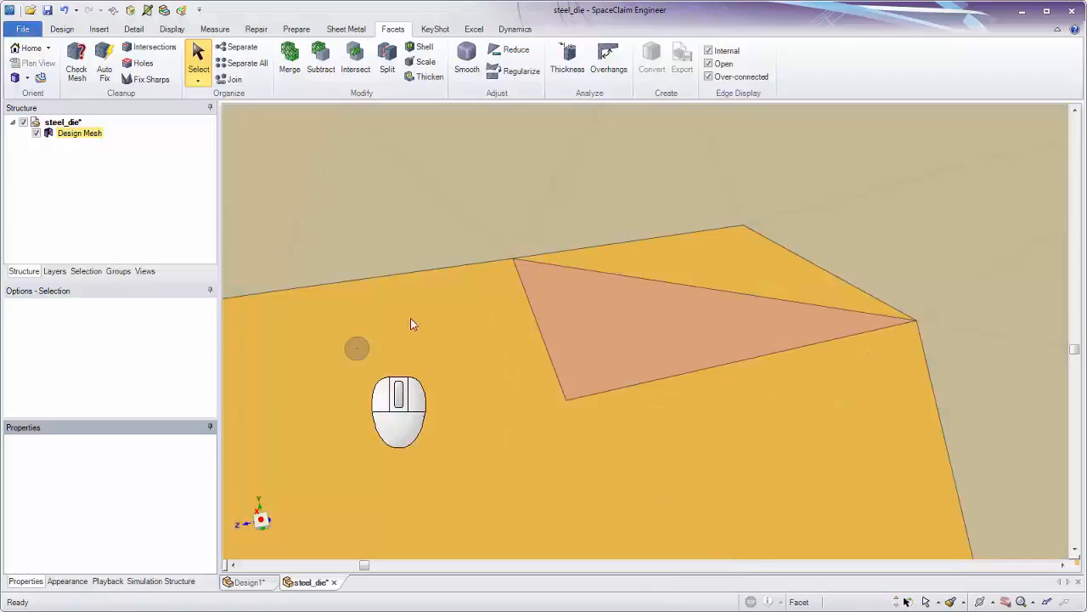
Delete the single triangular facet still hanging inside the hole's upper corner
{"action": "left_click", "coordinate": [592, 328]}
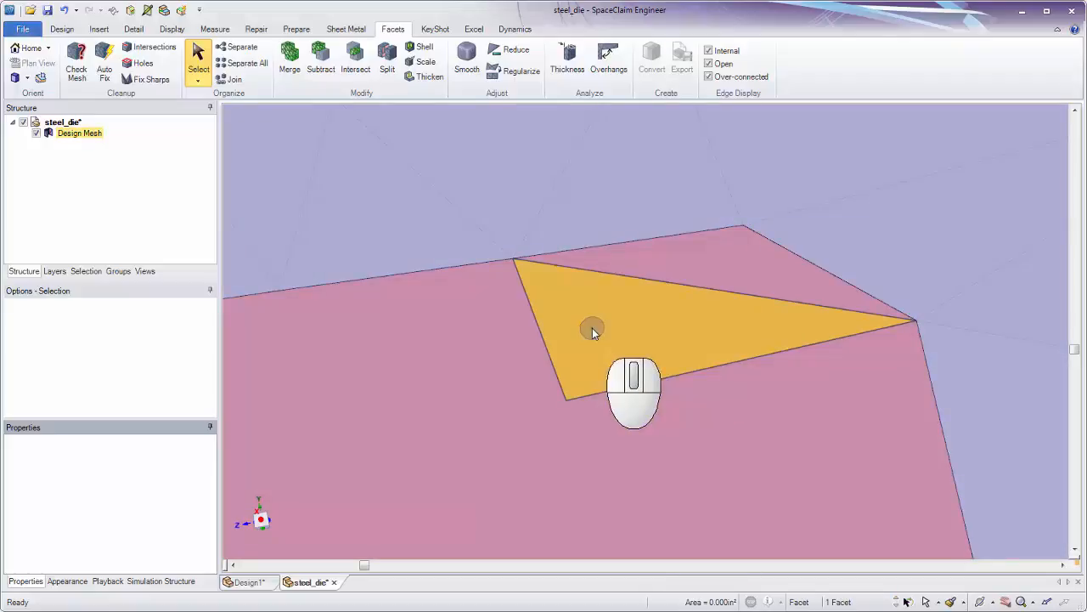
{"action": "middle_click_drag", "start_coordinate": [592, 328], "coordinate": [599, 229], "text": "ctrl"}
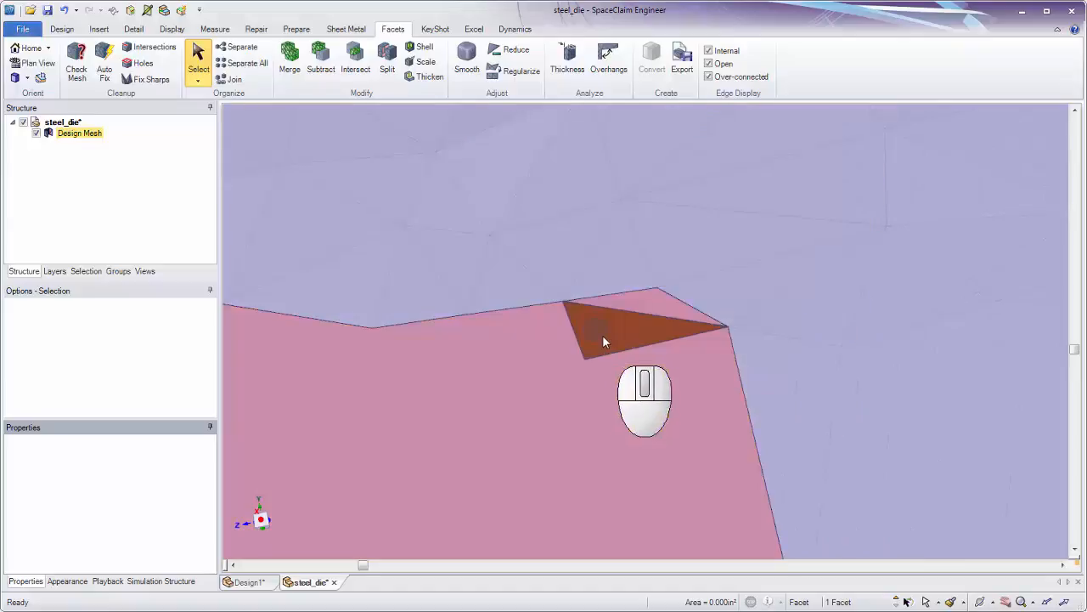
{"action": "left_click", "coordinate": [602, 336]}
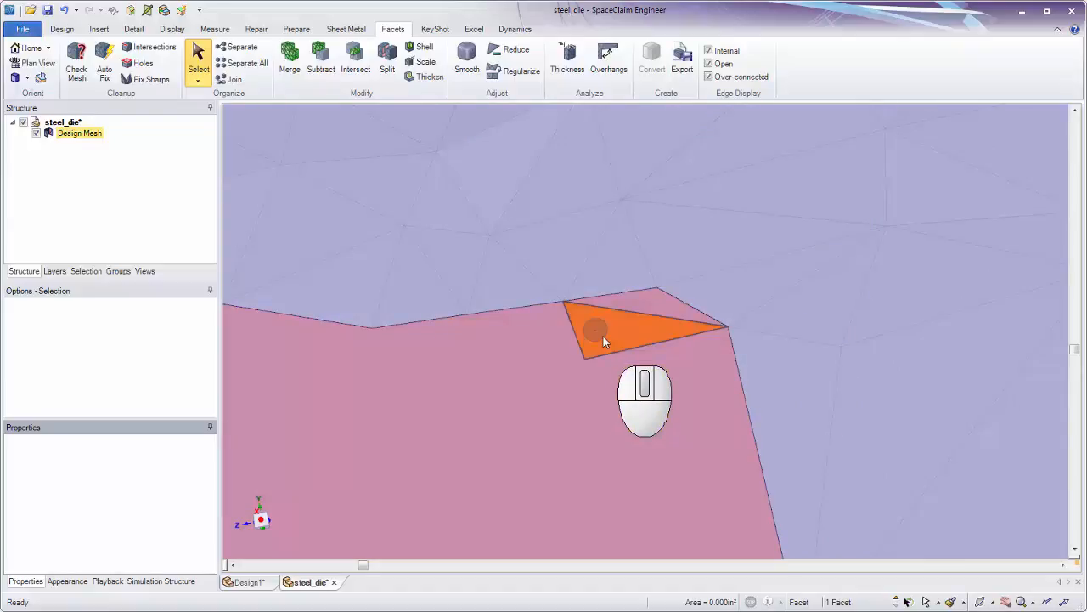
{"action": "key", "text": "Delete"}
Recheck the die's mesh body with Check Mesh and highlight the remaining non-manifold vertex location
{"action": "middle_click_drag", "start_coordinate": [603, 339], "coordinate": [606, 213], "text": "ctrl"}
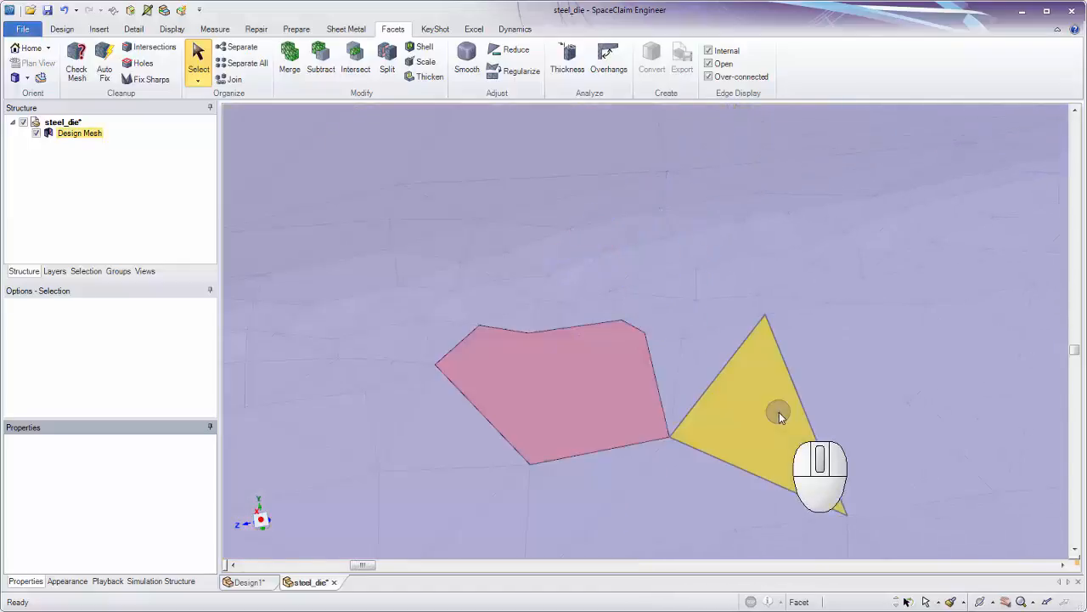
{"action": "mouse_move", "coordinate": [779, 412]}
{"action": "middle_mouse_down"}
{"action": "mouse_move", "coordinate": [925, 376]}
{"action": "mouse_move", "coordinate": [974, 369]}
{"action": "mouse_move", "coordinate": [986, 379]}
{"action": "mouse_move", "coordinate": [876, 381]}
{"action": "middle_mouse_up"}
{"action": "middle_click_drag", "start_coordinate": [648, 447], "coordinate": [651, 333], "text": "ctrl"}
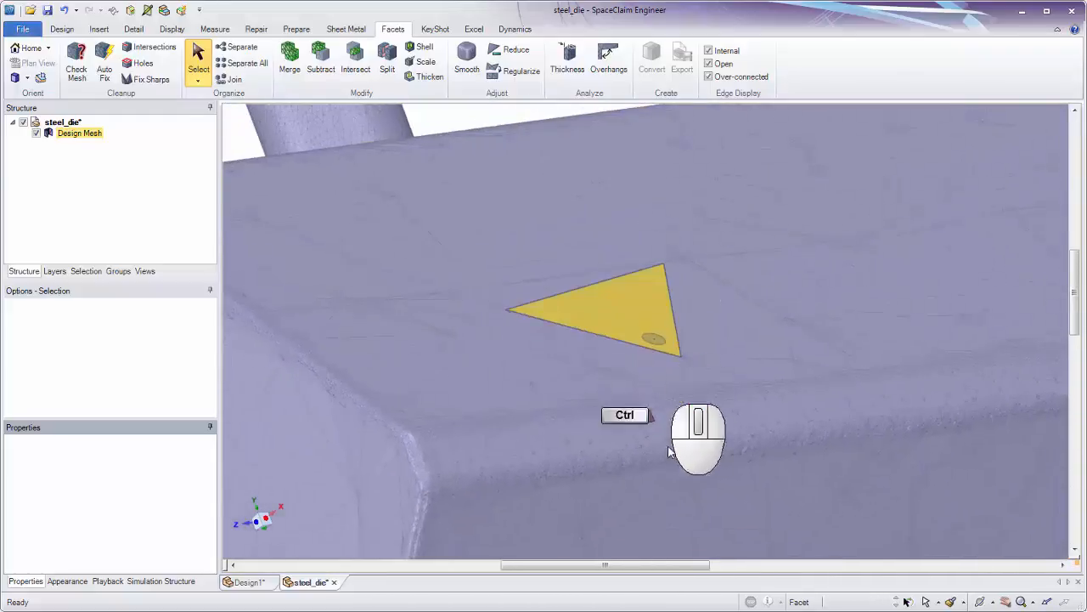
{"action": "left_click", "coordinate": [85, 76]}
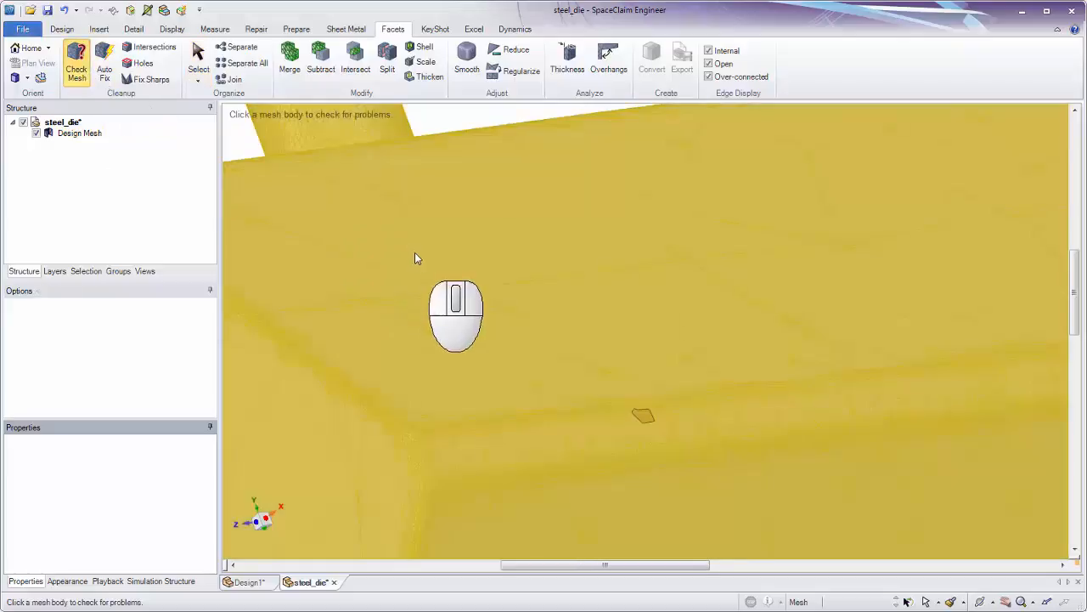
{"action": "left_click", "coordinate": [527, 308]}
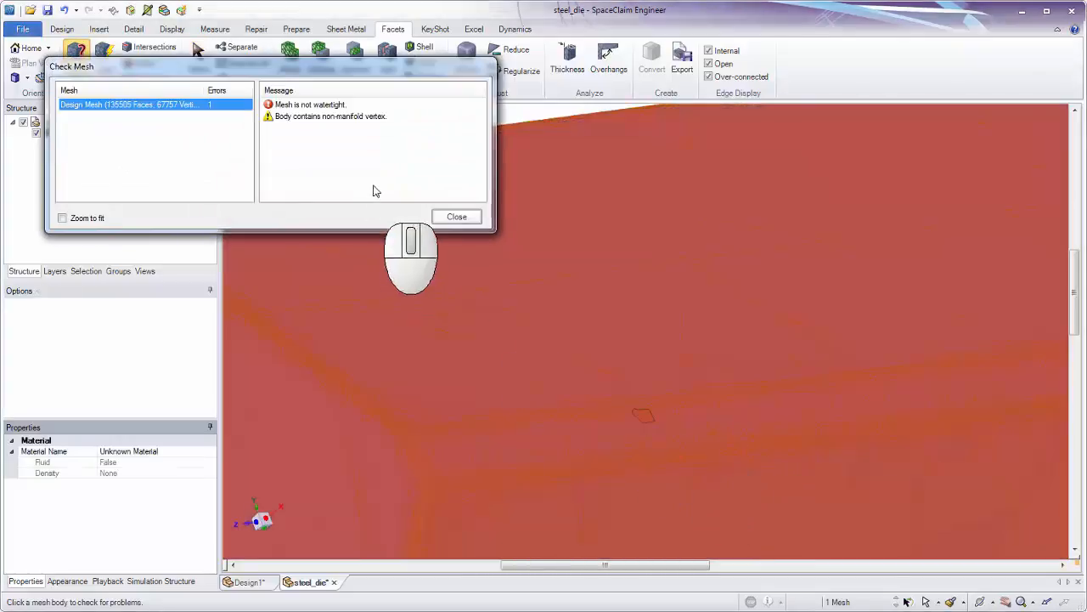
{"action": "left_click", "coordinate": [304, 116]}
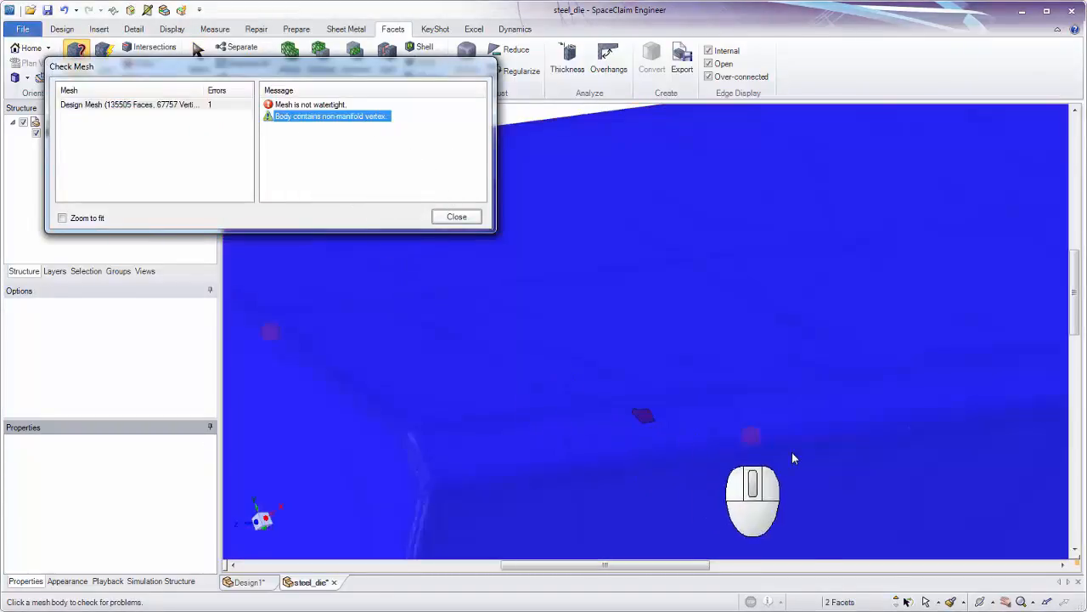
Close the report and delete the facets around the second flagged vertex using paint selection
{"action": "middle_click_drag", "start_coordinate": [765, 442], "coordinate": [710, 553], "text": "ctrl"}
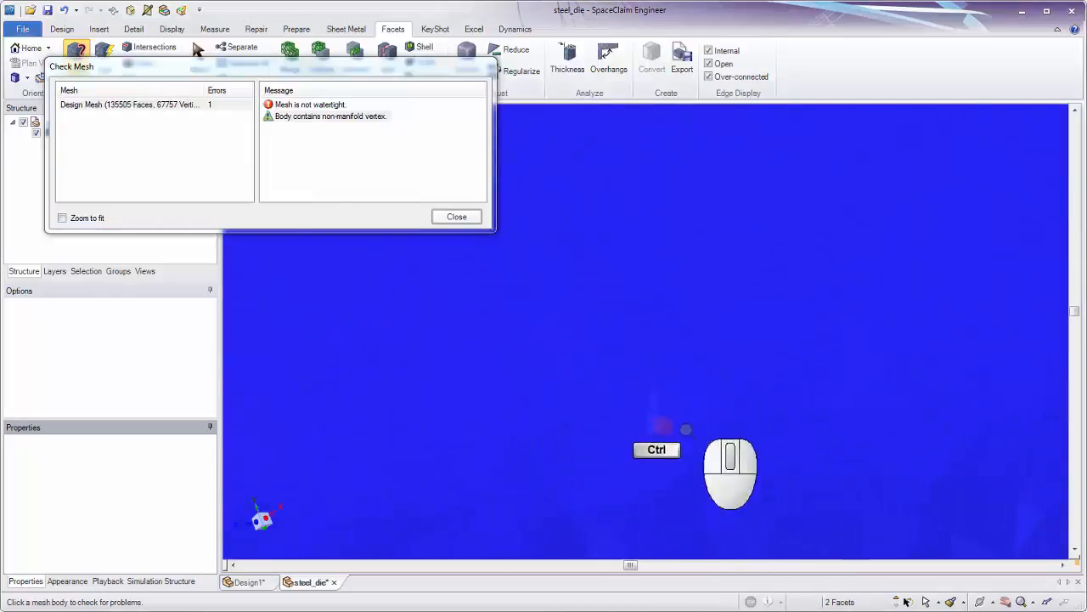
{"action": "middle_click_drag", "start_coordinate": [686, 430], "coordinate": [683, 472], "text": "ctrl"}
{"action": "middle_click_drag", "start_coordinate": [683, 468], "coordinate": [689, 381], "text": "shift"}
{"action": "middle_click_drag", "start_coordinate": [689, 381], "coordinate": [689, 384], "text": "ctrl"}
{"action": "left_click", "coordinate": [457, 217]}
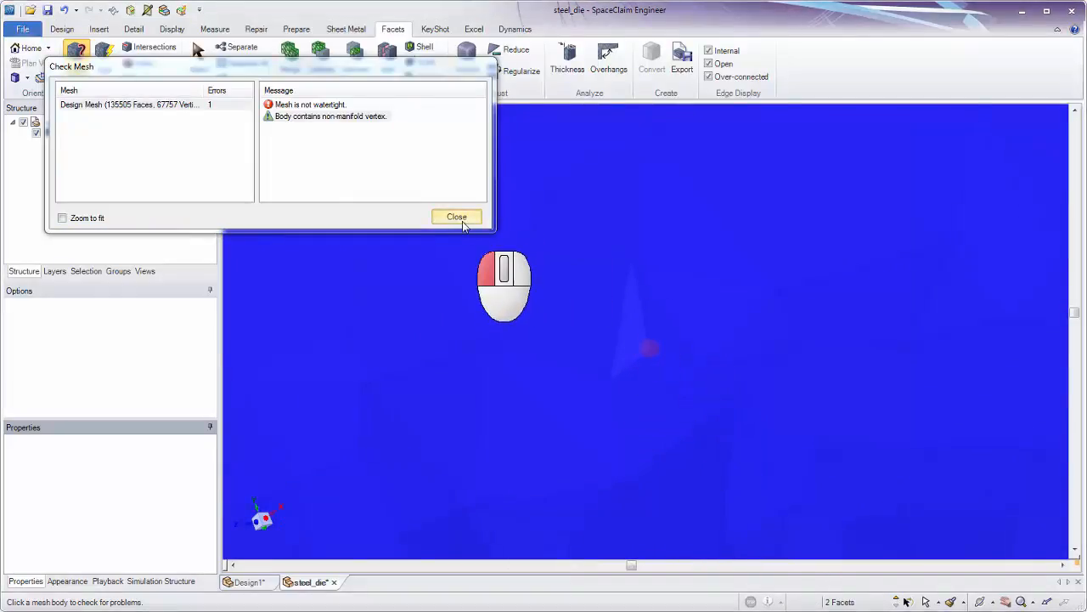
{"action": "left_click", "coordinate": [710, 294]}
{"action": "middle_click_drag", "start_coordinate": [710, 291], "coordinate": [929, 569]}
{"action": "mouse_move", "coordinate": [736, 306]}
{"action": "left_mouse_down"}
{"action": "mouse_move", "coordinate": [583, 331]}
{"action": "mouse_move", "coordinate": [723, 357]}
{"action": "left_mouse_up"}
{"action": "mouse_move", "coordinate": [705, 395]}
{"action": "left_mouse_down"}
{"action": "mouse_move", "coordinate": [694, 398]}
{"action": "mouse_move", "coordinate": [747, 304]}
{"action": "mouse_move", "coordinate": [693, 281]}
{"action": "mouse_move", "coordinate": [630, 365]}
{"action": "left_mouse_up"}
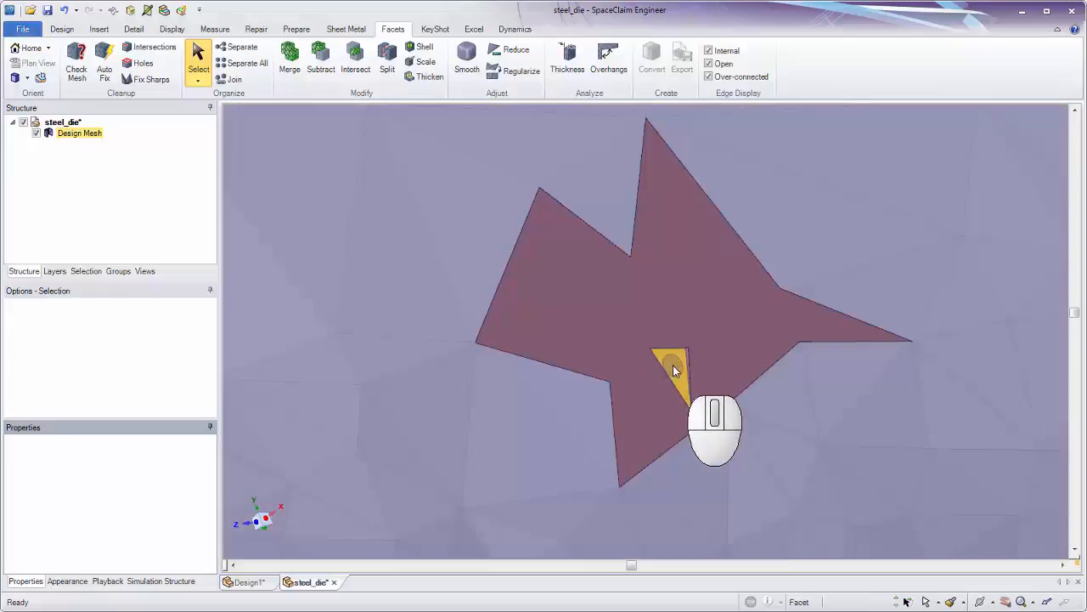
Delete the small triangular facet and the thin sliver facet left inside the hole around the second flagged vertex
{"action": "left_click", "coordinate": [673, 366]}
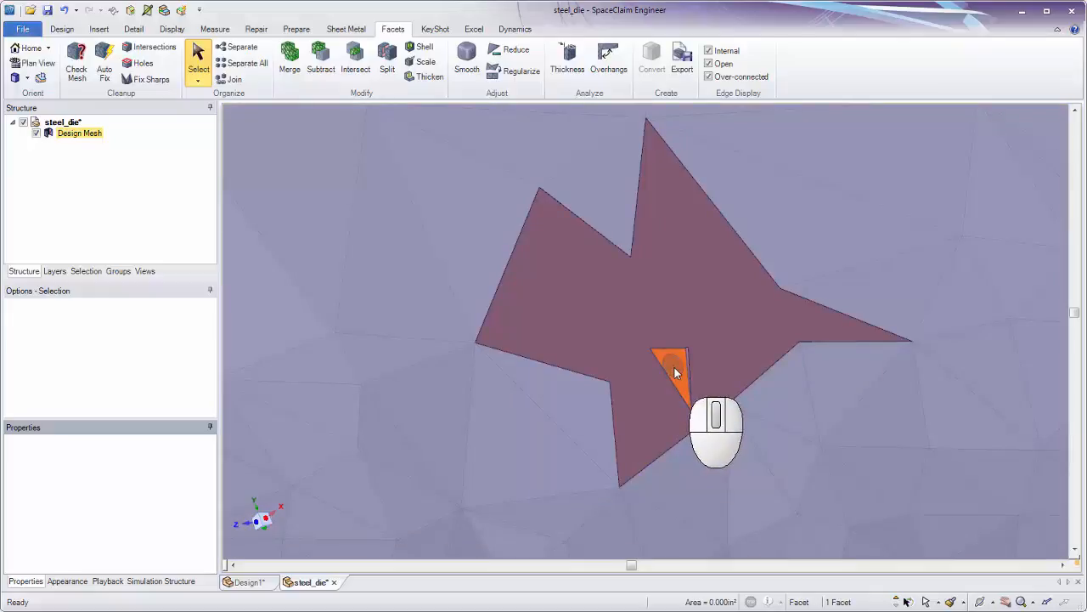
{"action": "key", "text": "Delete"}
{"action": "middle_click_drag", "start_coordinate": [684, 359], "coordinate": [688, 546], "text": "ctrl"}
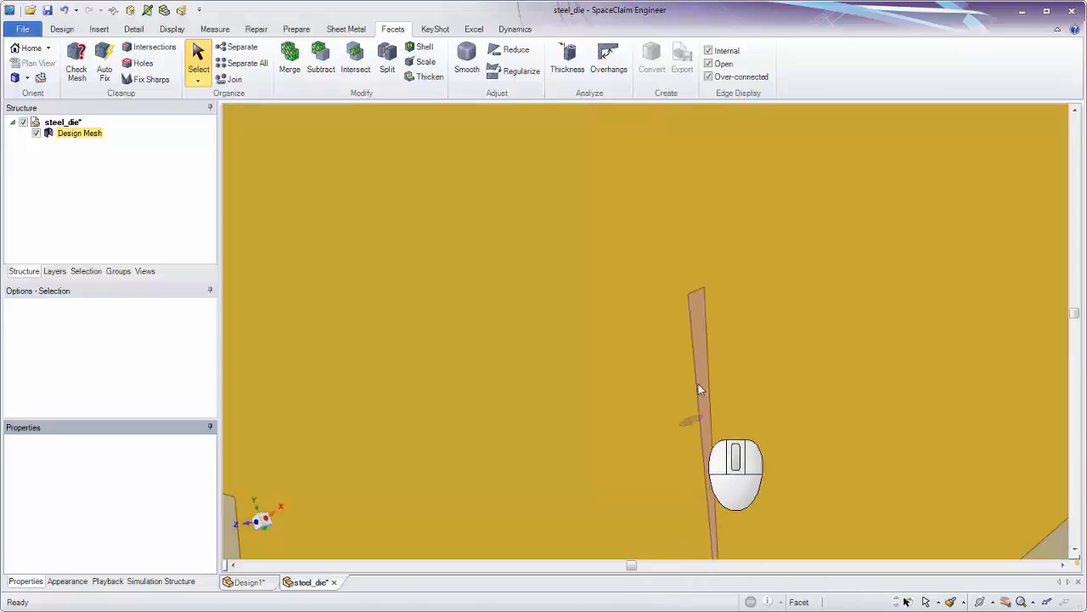
{"action": "left_click", "coordinate": [701, 366]}
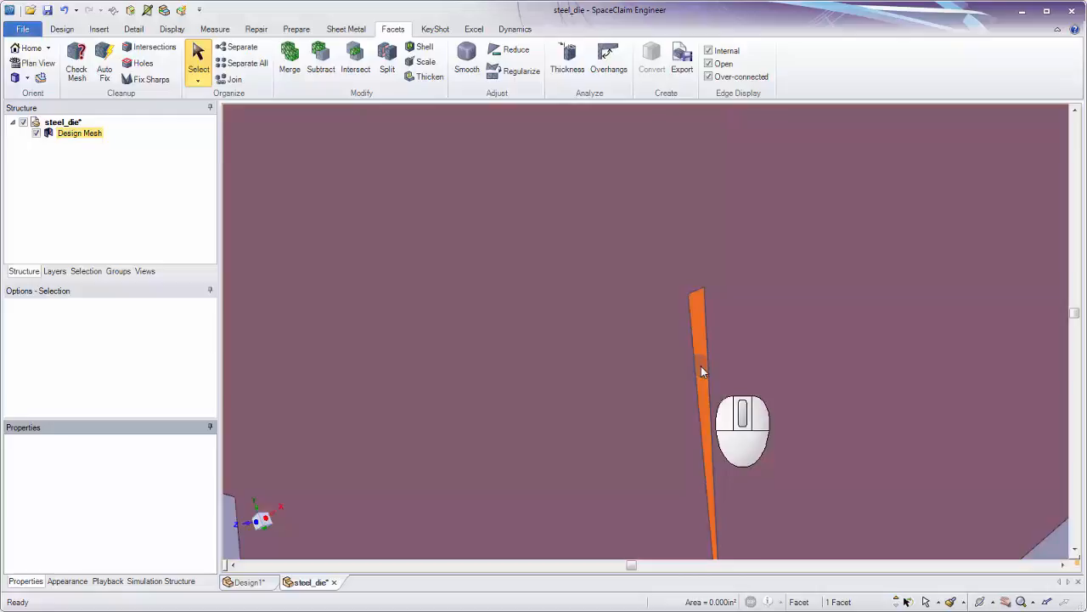
{"action": "key", "text": "Delete"}
{"action": "middle_click_drag", "start_coordinate": [702, 369], "coordinate": [766, 209], "text": "ctrl"}
{"action": "middle_click_drag", "start_coordinate": [768, 282], "coordinate": [793, 279]}
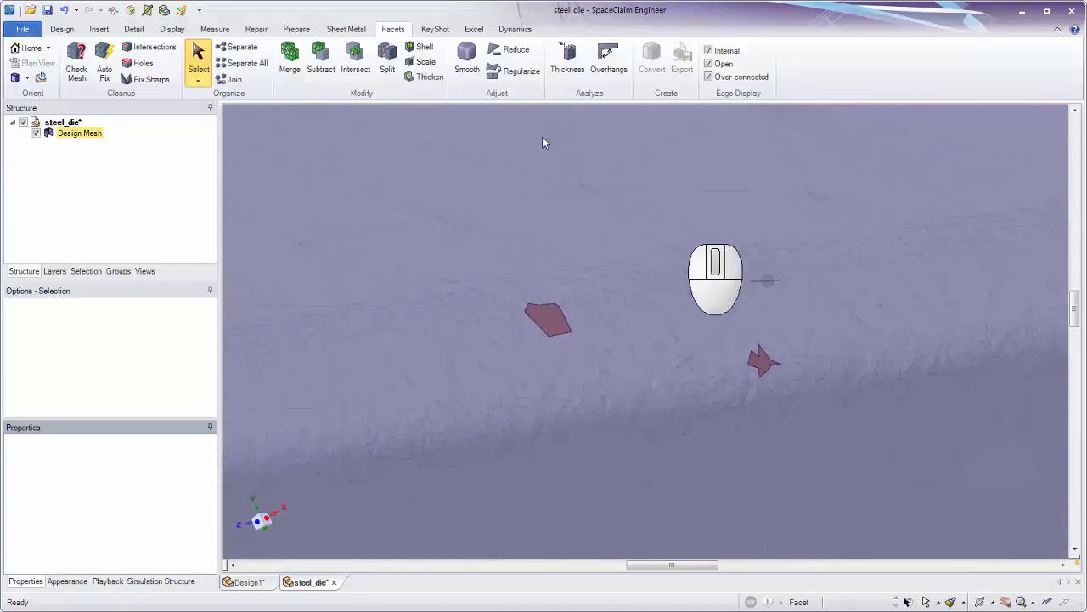
Run Auto Fix on the die's mesh body to close the two holes left by the deleted facets
{"action": "left_click", "coordinate": [103, 68]}
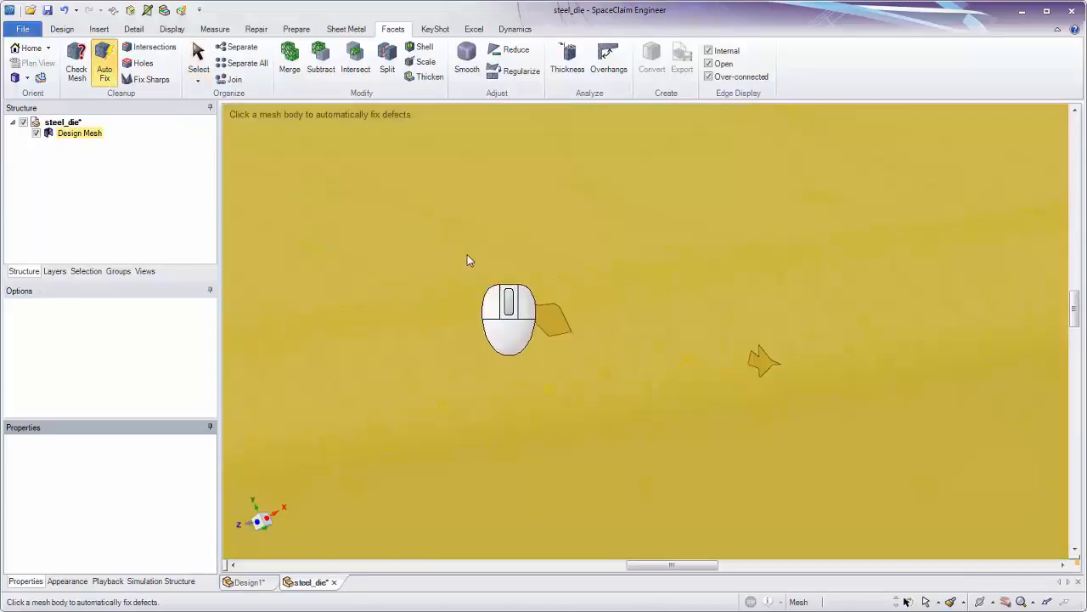
{"action": "left_click", "coordinate": [315, 295]}
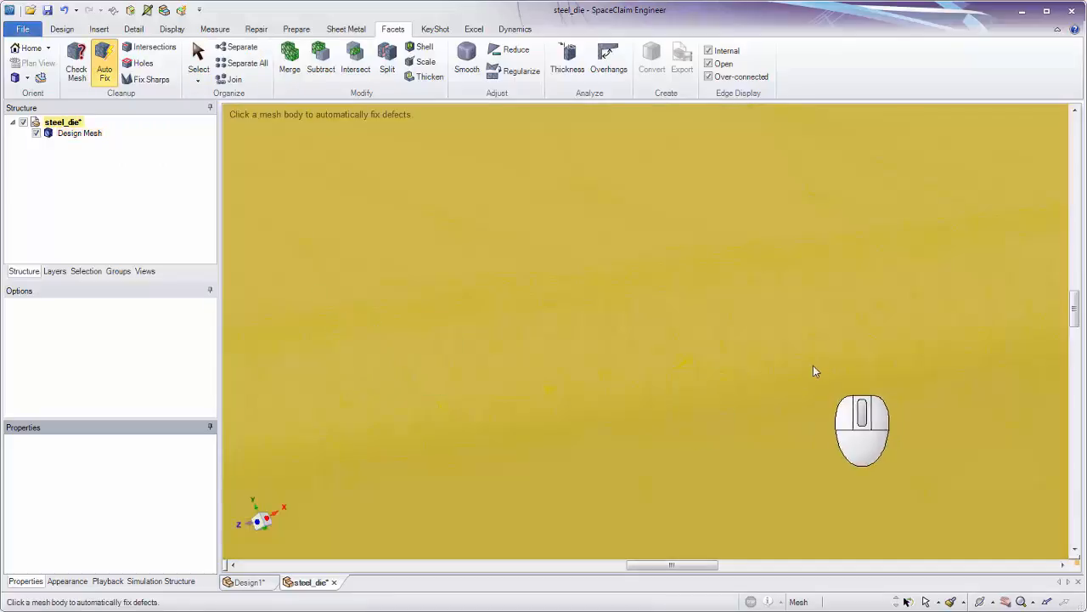
{"action": "key", "text": "Escape"}
Recheck the repaired die's mesh body with Check Mesh and close the report
{"action": "middle_click_drag", "start_coordinate": [563, 348], "coordinate": [604, 412], "text": "ctrl"}
{"action": "scroll", "coordinate": [810, 442], "scroll_direction": "down", "scroll_amount": 2}
{"action": "middle_click_drag", "start_coordinate": [647, 442], "coordinate": [645, 386], "text": "ctrl"}
{"action": "scroll", "coordinate": [464, 429], "scroll_direction": "down", "scroll_amount": 1}
{"action": "middle_click_drag", "start_coordinate": [481, 429], "coordinate": [512, 429]}
{"action": "left_click", "coordinate": [77, 64]}
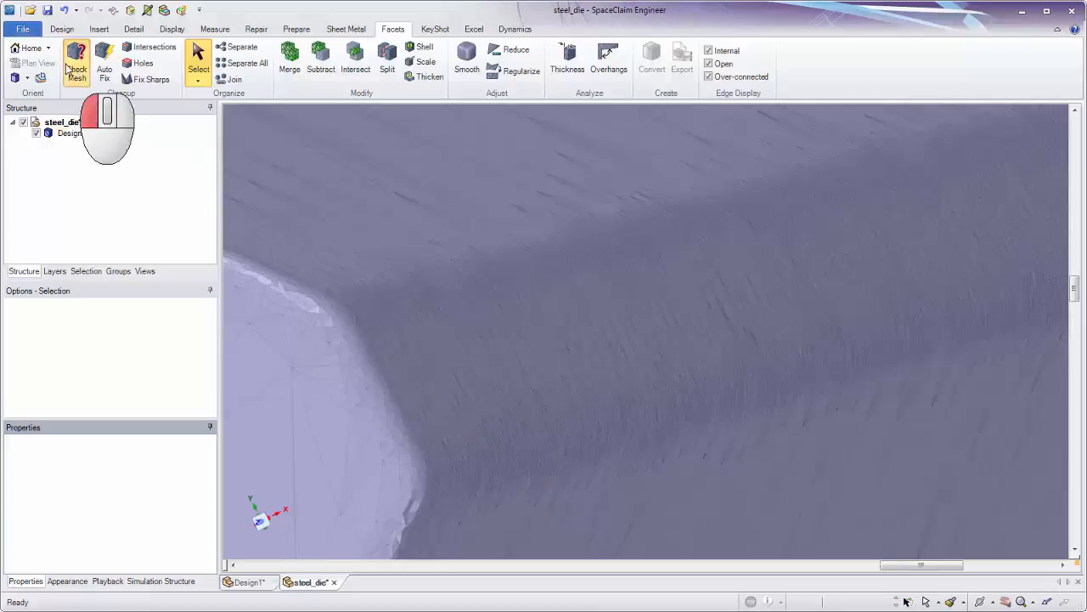
{"action": "left_click", "coordinate": [420, 291]}
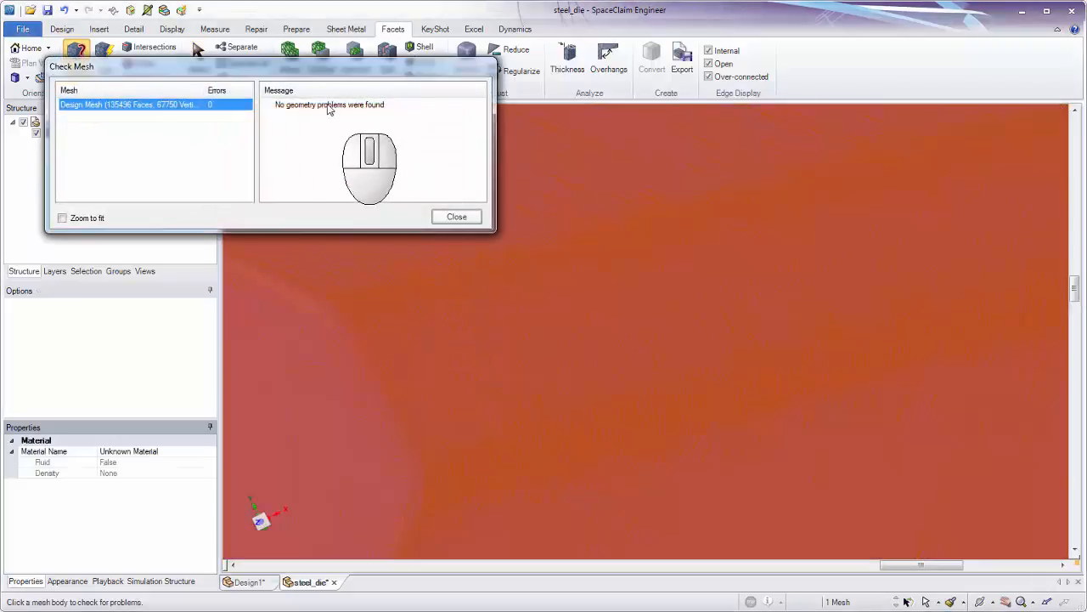
{"action": "left_click", "coordinate": [457, 216]}
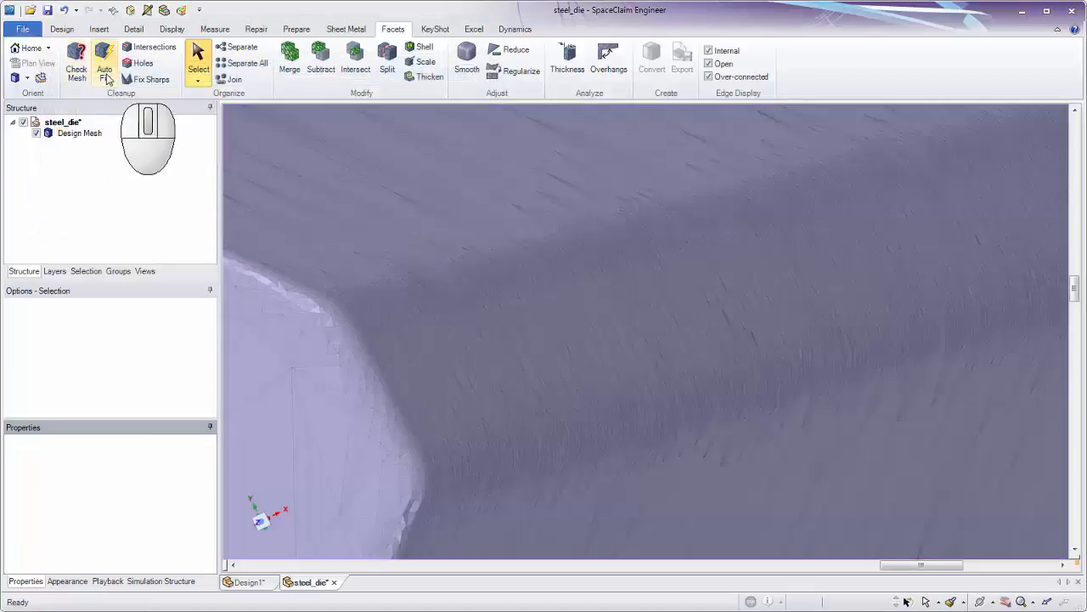
Examine the repaired die from all sides, including its pins, flat faces and edges
{"action": "left_click", "coordinate": [631, 343]}
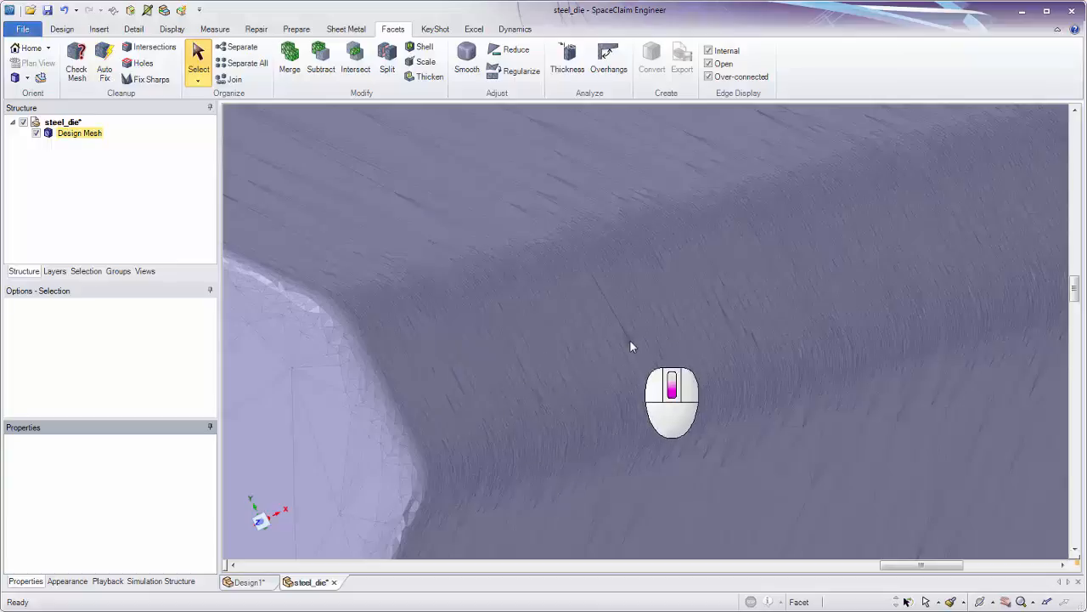
{"action": "middle_click_drag", "start_coordinate": [625, 376], "coordinate": [632, 331], "text": "ctrl"}
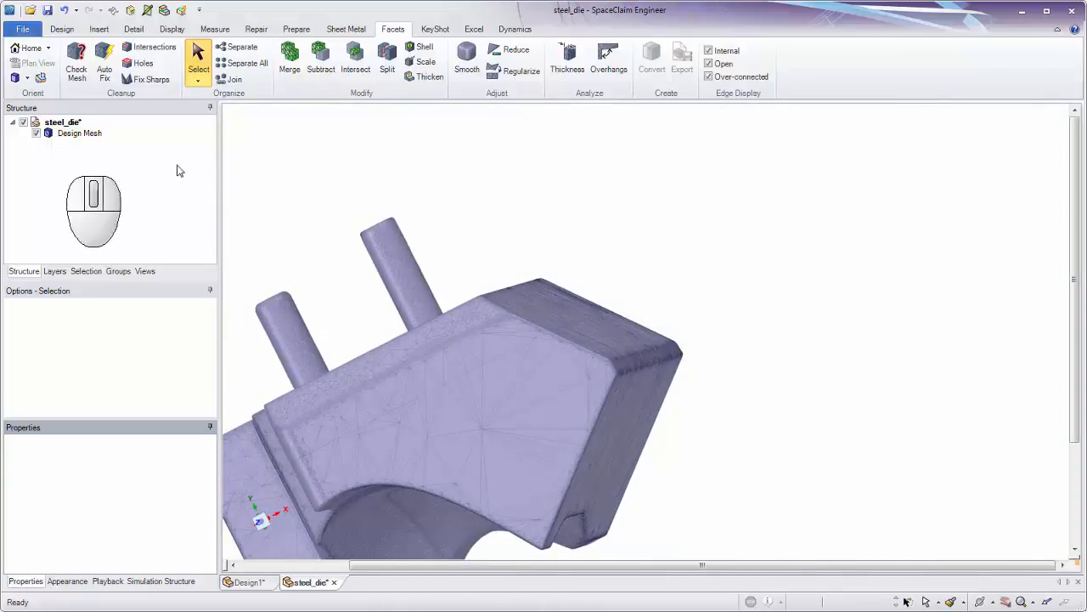
{"action": "middle_click_drag", "start_coordinate": [378, 222], "coordinate": [833, 175]}
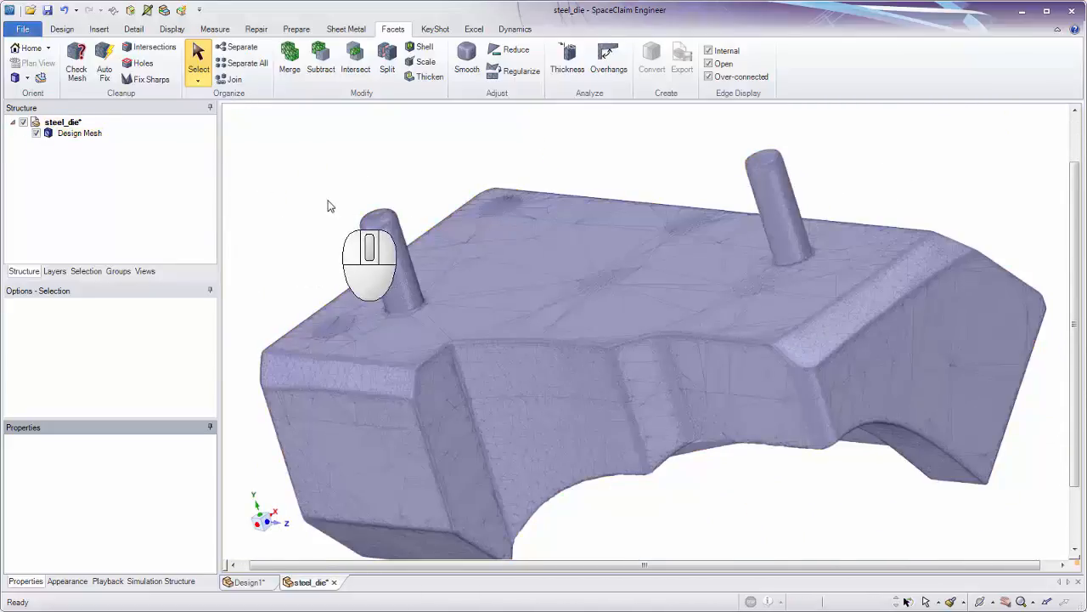
{"action": "middle_click_drag", "start_coordinate": [331, 204], "coordinate": [476, 348]}
{"action": "mouse_move", "coordinate": [483, 304]}
{"action": "middle_mouse_down", "text": "ctrl"}
{"action": "mouse_move", "coordinate": [478, 319]}
{"action": "mouse_move", "coordinate": [495, 304]}
{"action": "middle_mouse_up", "text": "ctrl"}
{"action": "scroll", "coordinate": [497, 294], "scroll_direction": "down", "scroll_amount": 1}
{"action": "middle_click_drag", "start_coordinate": [510, 357], "coordinate": [593, 206]}
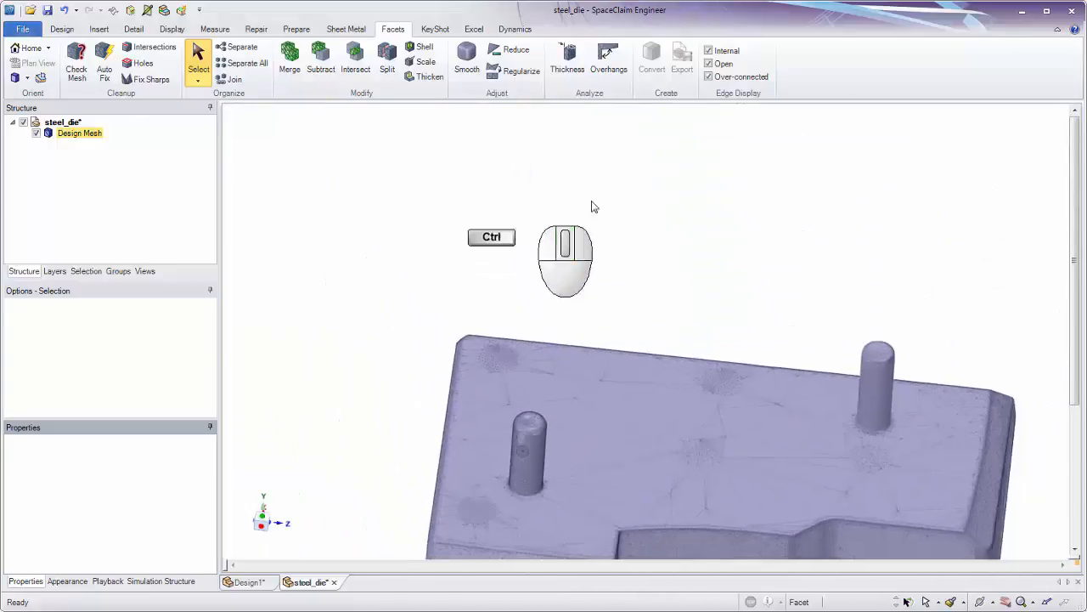
{"action": "middle_click_drag", "start_coordinate": [758, 262], "coordinate": [680, 331], "text": "shift"}
{"action": "middle_click_drag", "start_coordinate": [710, 348], "coordinate": [722, 463], "text": "ctrl"}
{"action": "middle_click_drag", "start_coordinate": [686, 383], "coordinate": [846, 385]}
{"action": "middle_click_drag", "start_coordinate": [631, 388], "coordinate": [790, 424]}
{"action": "middle_click_drag", "start_coordinate": [559, 388], "coordinate": [535, 213]}
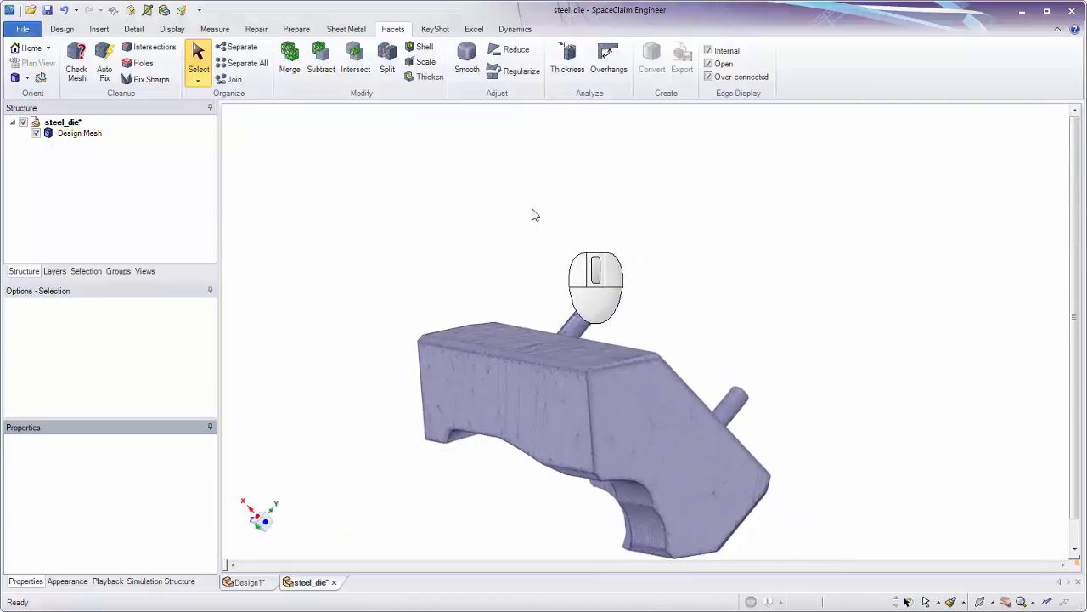
Open the original steel_die.stl from the Cleanup folder again, with all file types listed
{"action": "left_click", "coordinate": [30, 10]}
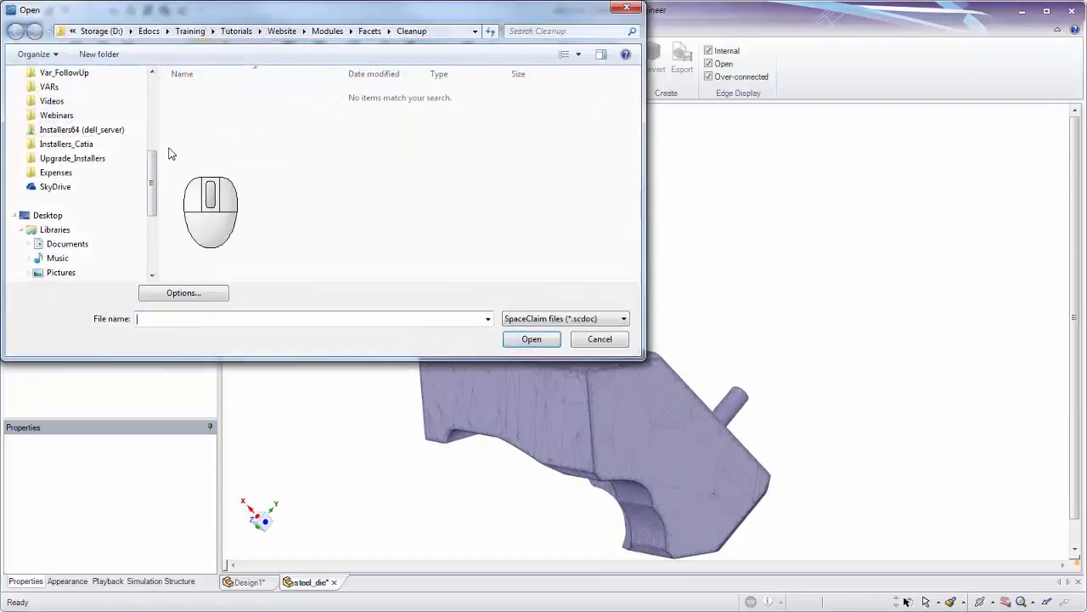
{"action": "left_click", "coordinate": [516, 319]}
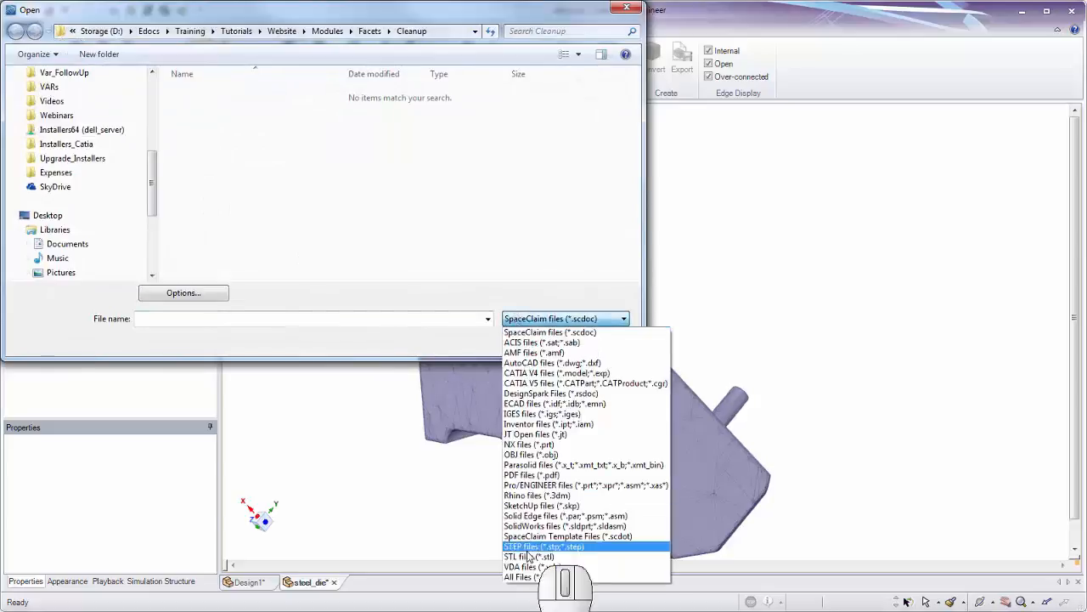
{"action": "left_click", "coordinate": [534, 578]}
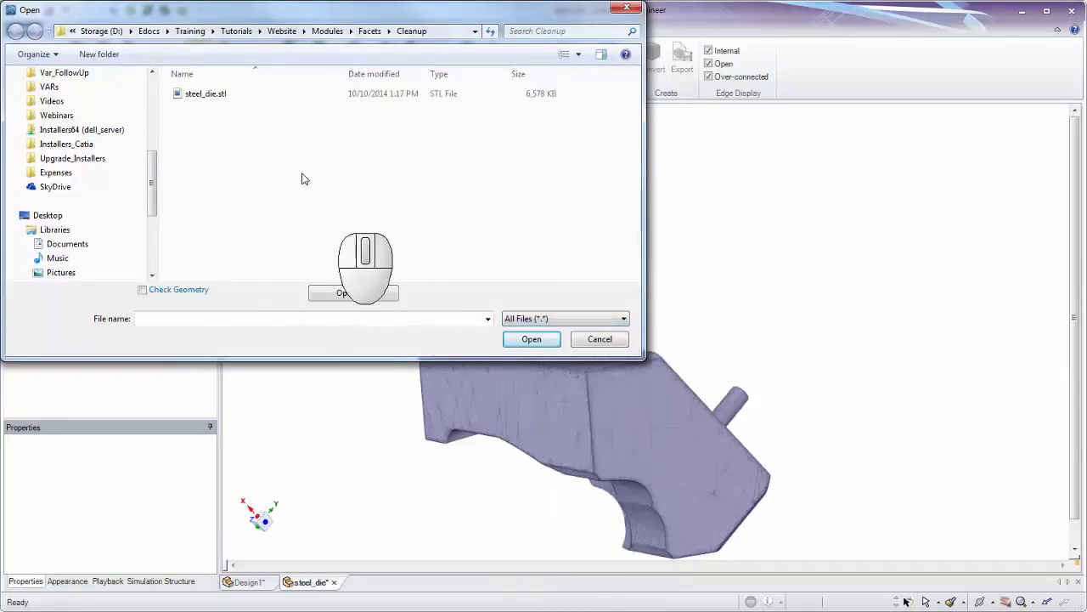
{"action": "double_click", "coordinate": [199, 94]}
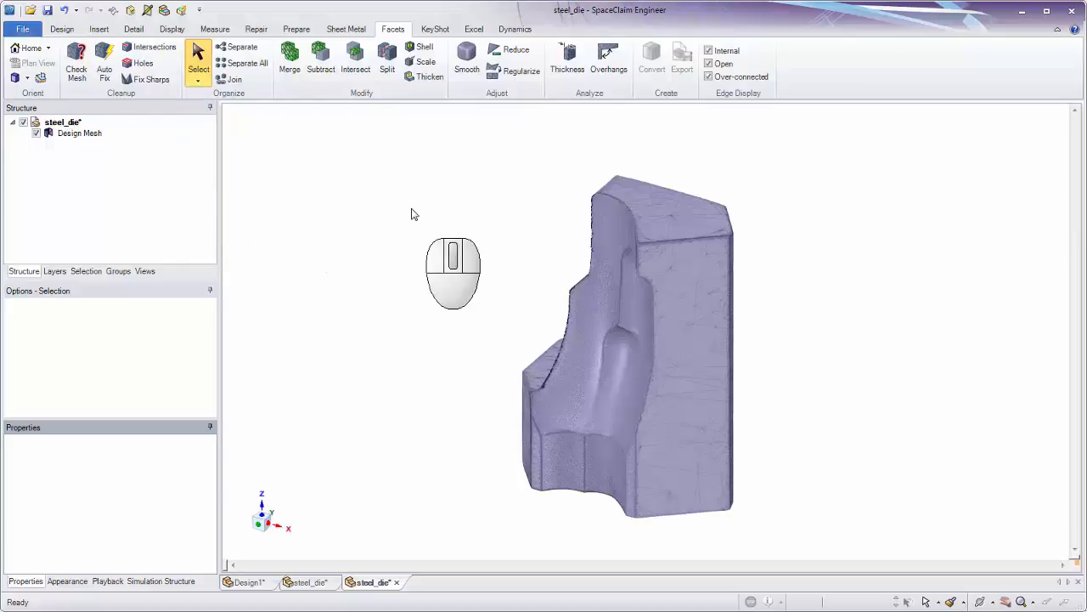
Examine the unrepaired die for open edges along the cavity rim and on the pins
{"action": "middle_click_drag", "start_coordinate": [411, 214], "coordinate": [501, 216]}
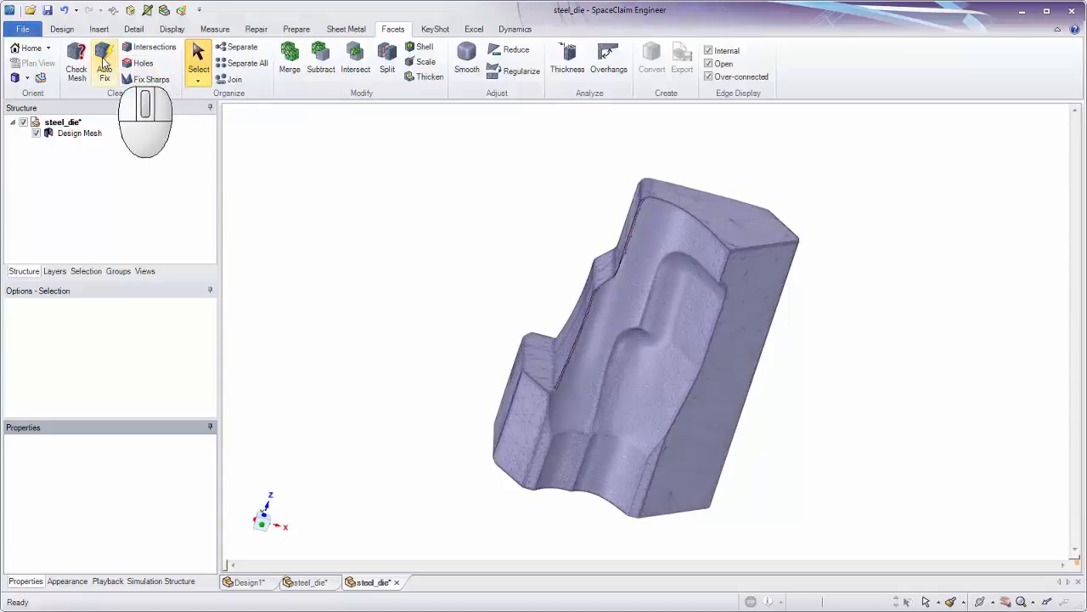
{"action": "middle_click_drag", "start_coordinate": [730, 205], "coordinate": [731, 220], "text": "ctrl"}
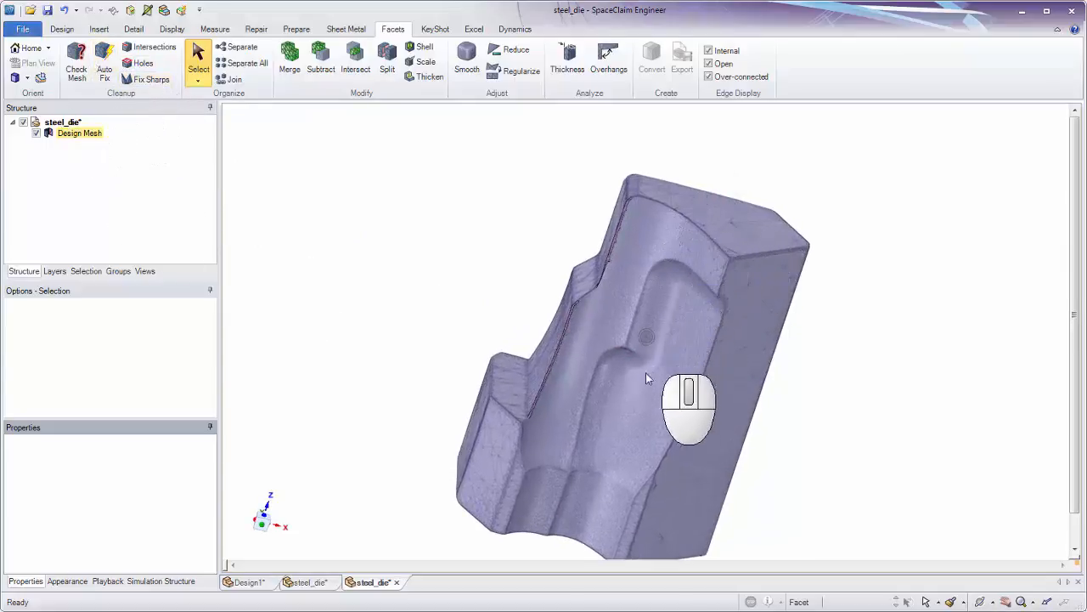
{"action": "left_click", "coordinate": [372, 226]}
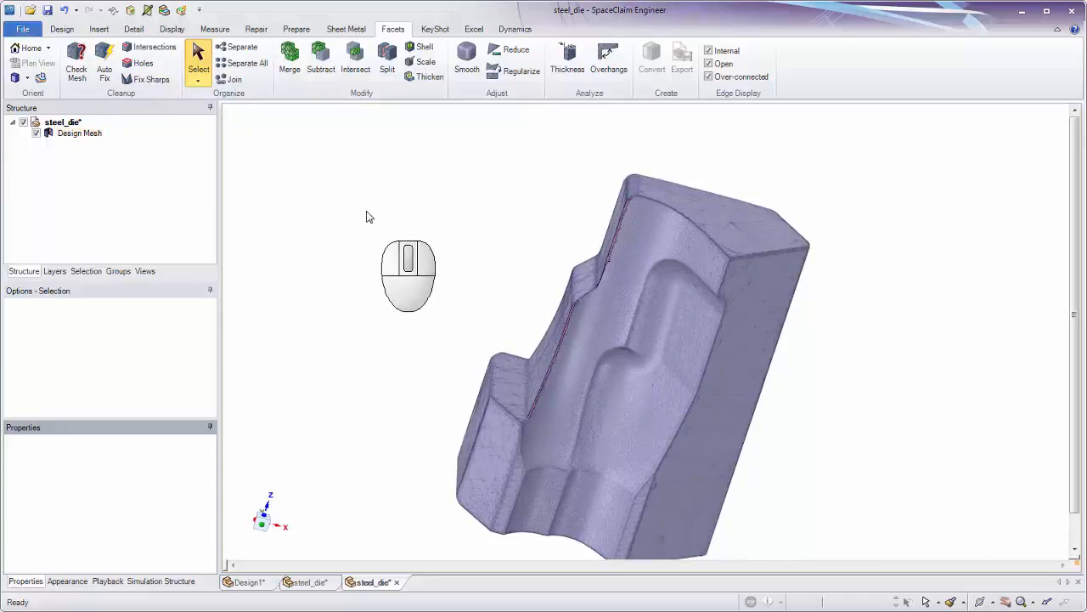
{"action": "left_click", "coordinate": [47, 141]}
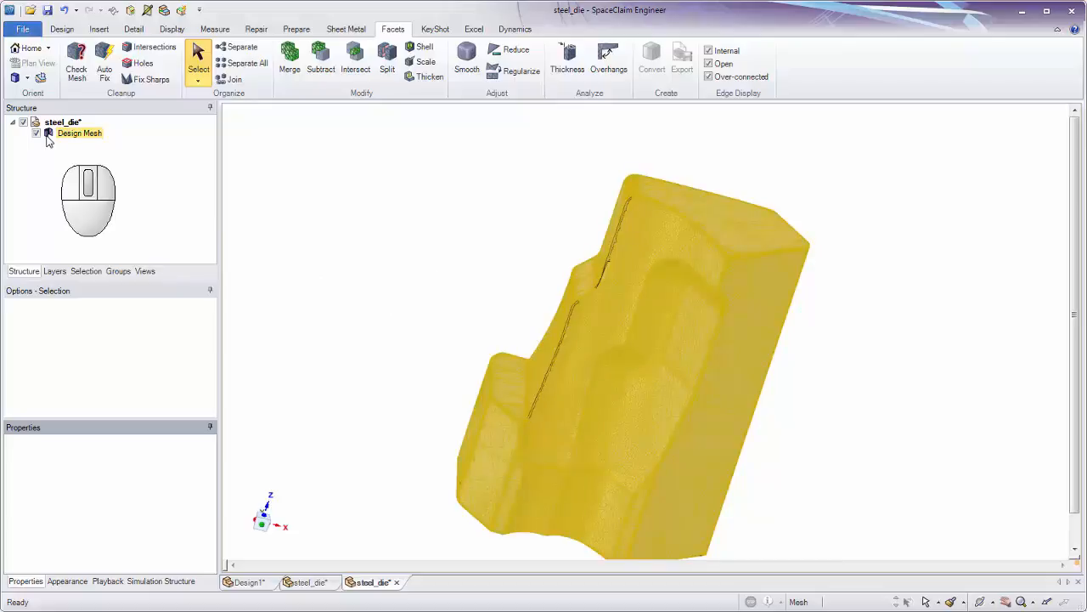
{"action": "left_click", "coordinate": [134, 49]}
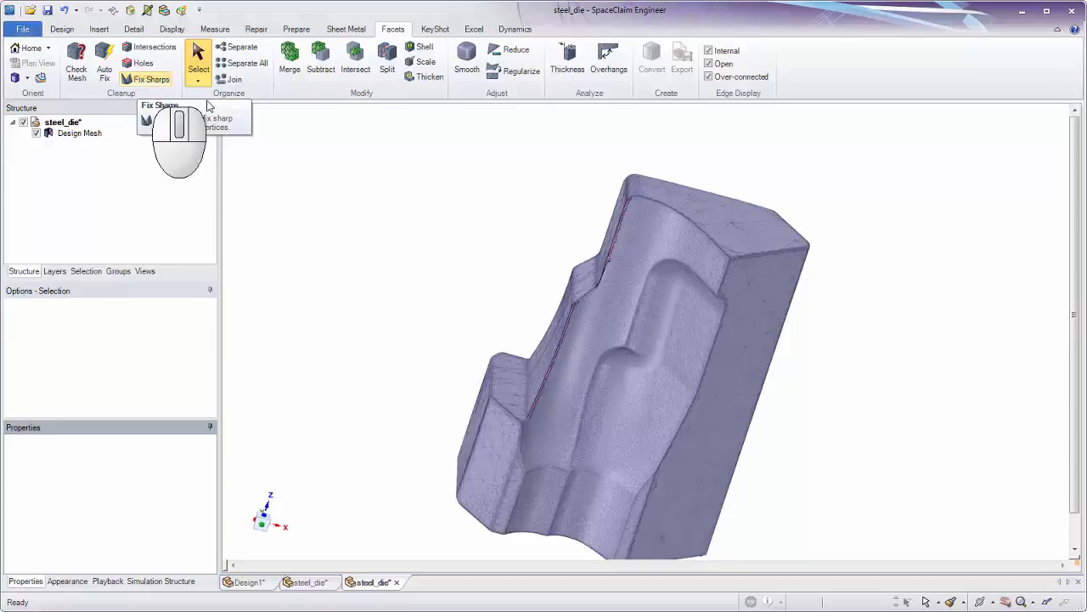
{"action": "middle_click_drag", "start_coordinate": [471, 267], "coordinate": [497, 140]}
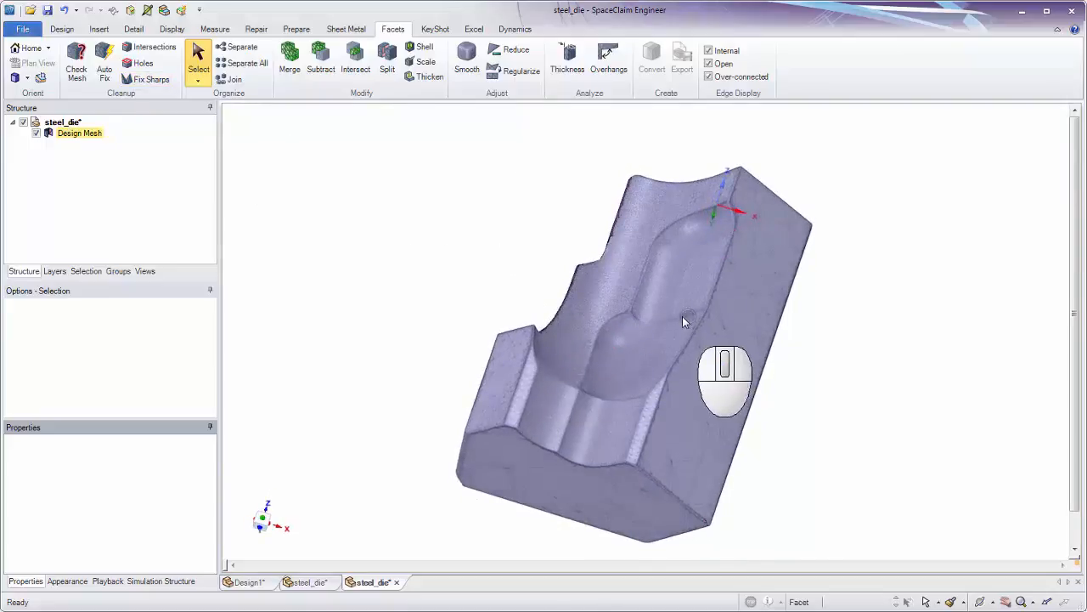
{"action": "scroll", "coordinate": [684, 314], "scroll_direction": "up", "scroll_amount": 3, "text": "ctrl"}
{"action": "middle_click_drag", "start_coordinate": [607, 332], "coordinate": [677, 300]}
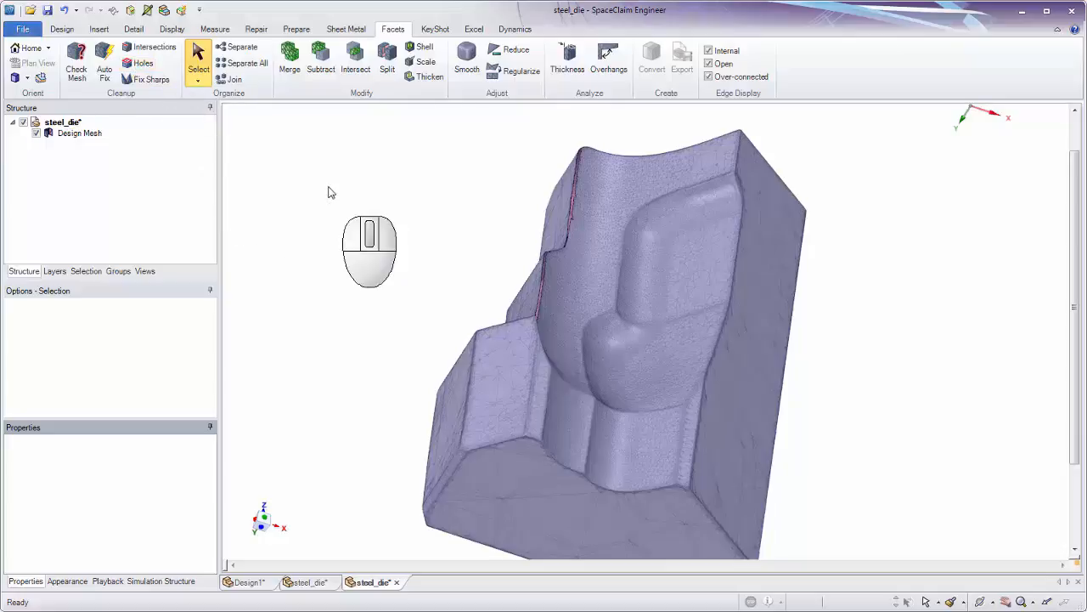
{"action": "mouse_move", "coordinate": [340, 193]}
{"action": "middle_mouse_down"}
{"action": "mouse_move", "coordinate": [493, 182]}
{"action": "mouse_move", "coordinate": [468, 176]}
{"action": "middle_mouse_up"}
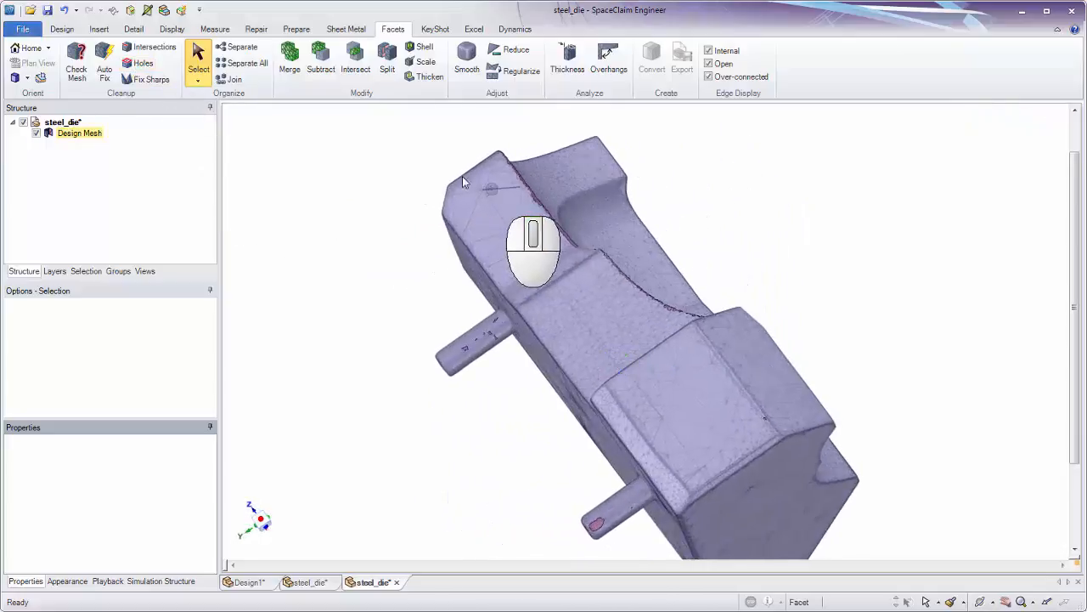
Check the newly opened die's mesh body for problems with Check Mesh and close the report
{"action": "left_click", "coordinate": [77, 66]}
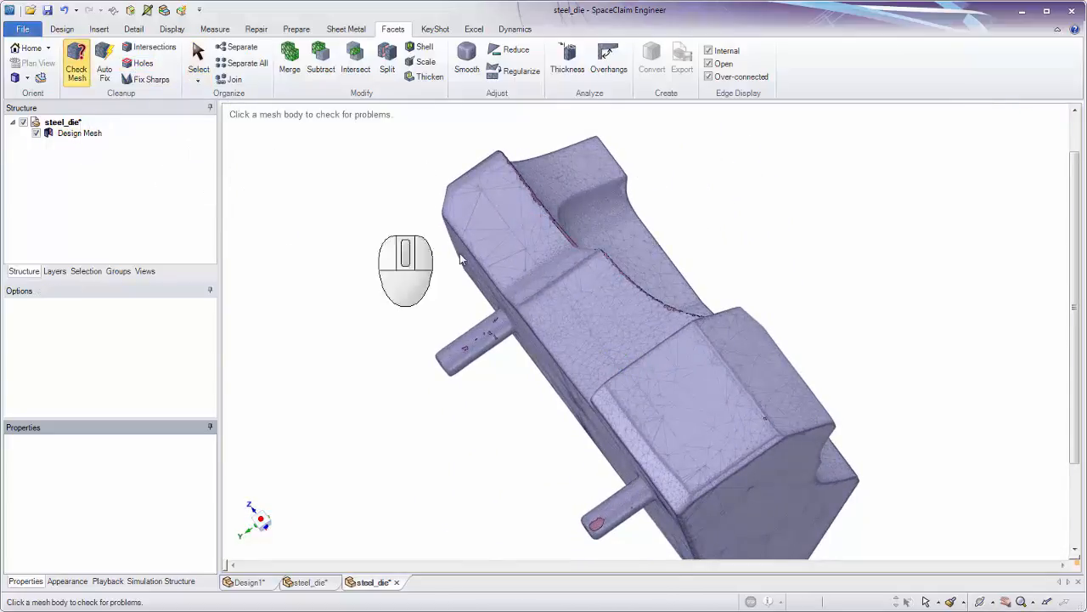
{"action": "left_click", "coordinate": [534, 299]}
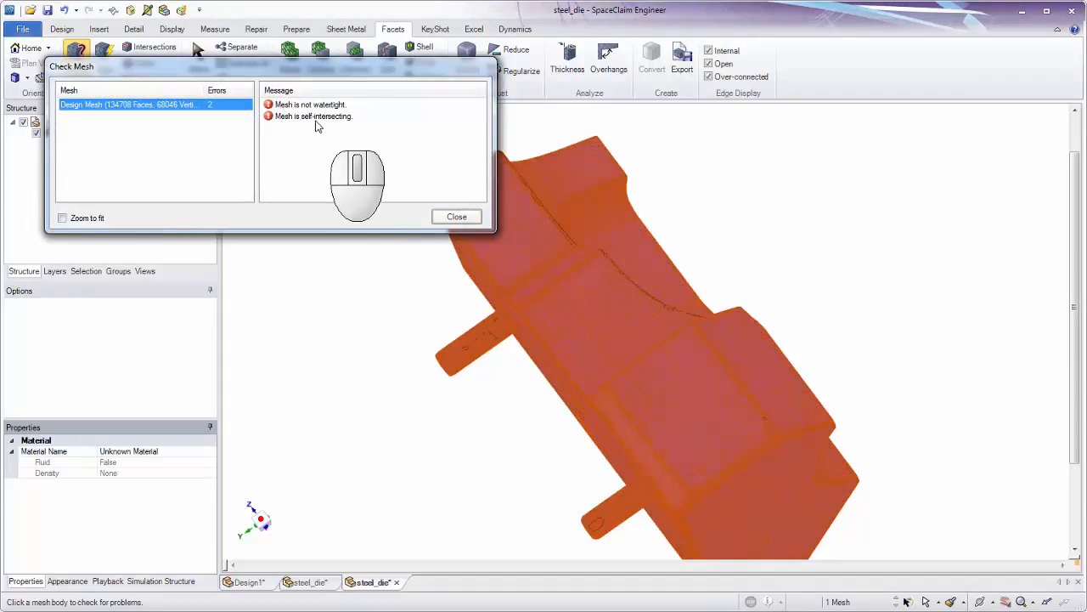
{"action": "left_click", "coordinate": [457, 217]}
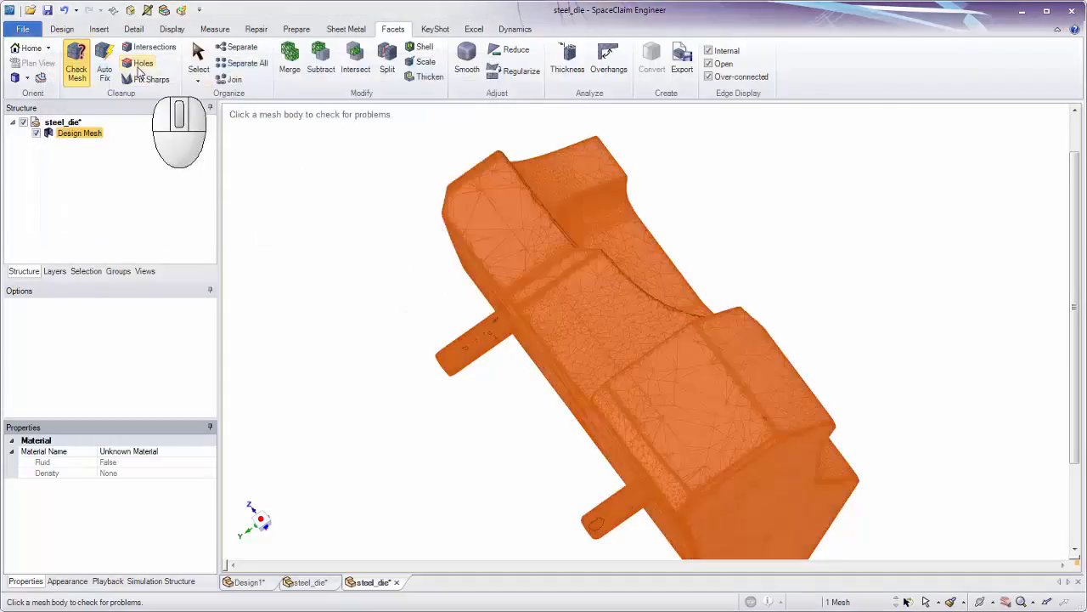
Find the mesh openings with the Holes tool and examine those along the rim and on the pin
{"action": "middle_click_drag", "start_coordinate": [752, 219], "coordinate": [606, 199]}
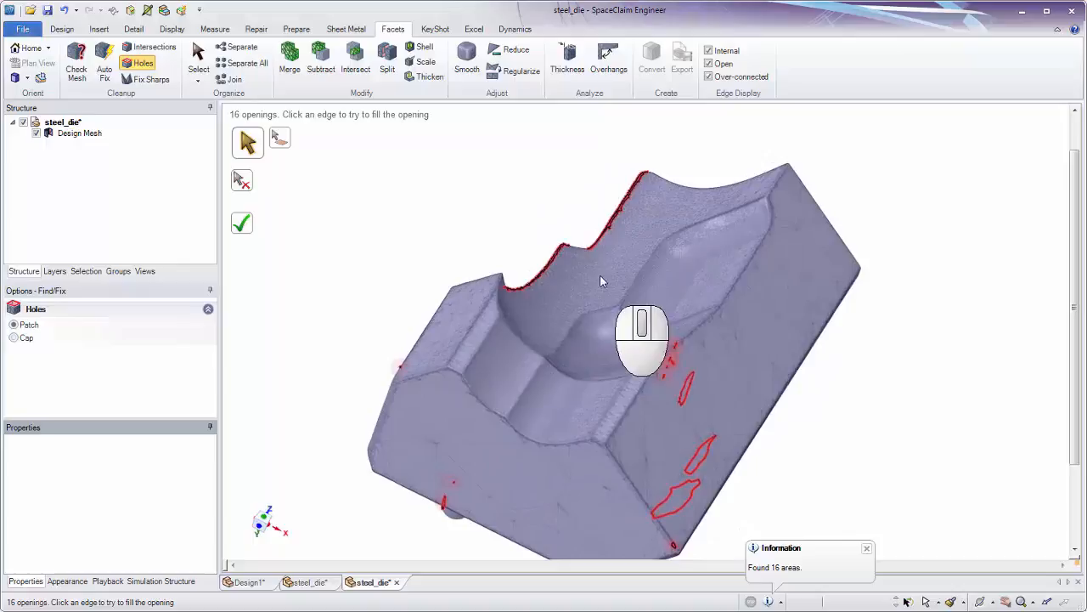
{"action": "middle_click_drag", "start_coordinate": [588, 295], "coordinate": [612, 298]}
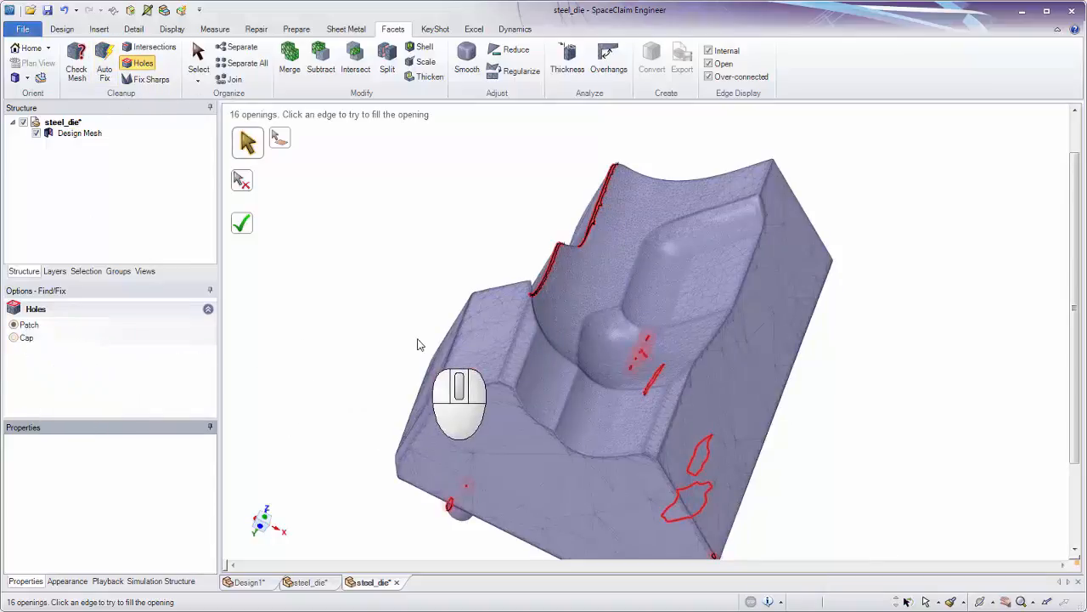
{"action": "middle_click_drag", "start_coordinate": [434, 333], "coordinate": [677, 229]}
{"action": "middle_click_drag", "start_coordinate": [438, 454], "coordinate": [506, 285], "text": "shift"}
{"action": "middle_click_drag", "start_coordinate": [505, 285], "coordinate": [520, 219]}
{"action": "middle_click_drag", "start_coordinate": [509, 315], "coordinate": [523, 430], "text": "ctrl"}
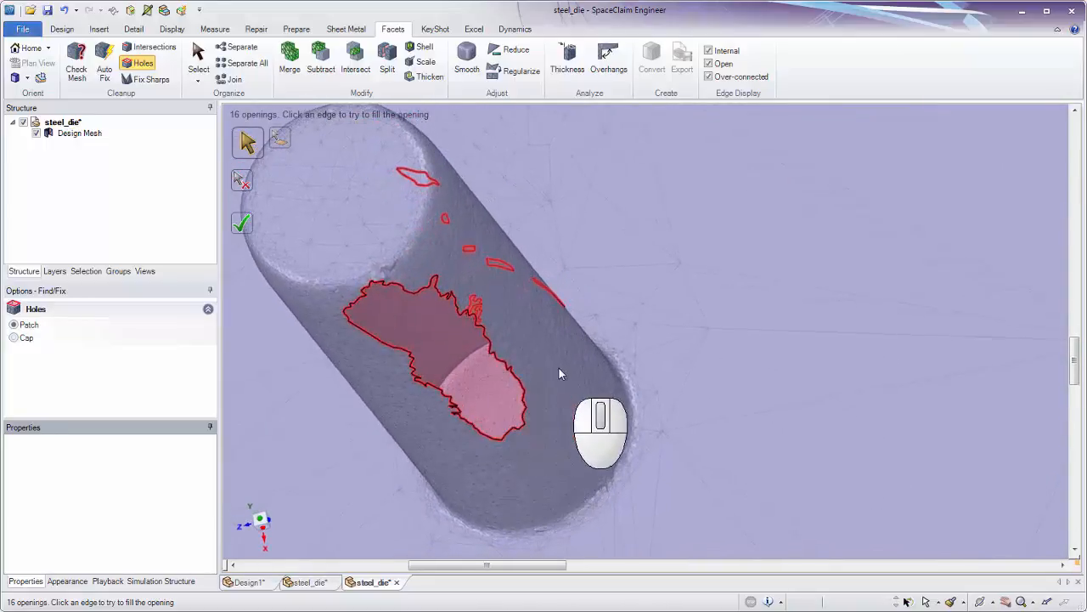
{"action": "middle_click_drag", "start_coordinate": [561, 371], "coordinate": [565, 380]}
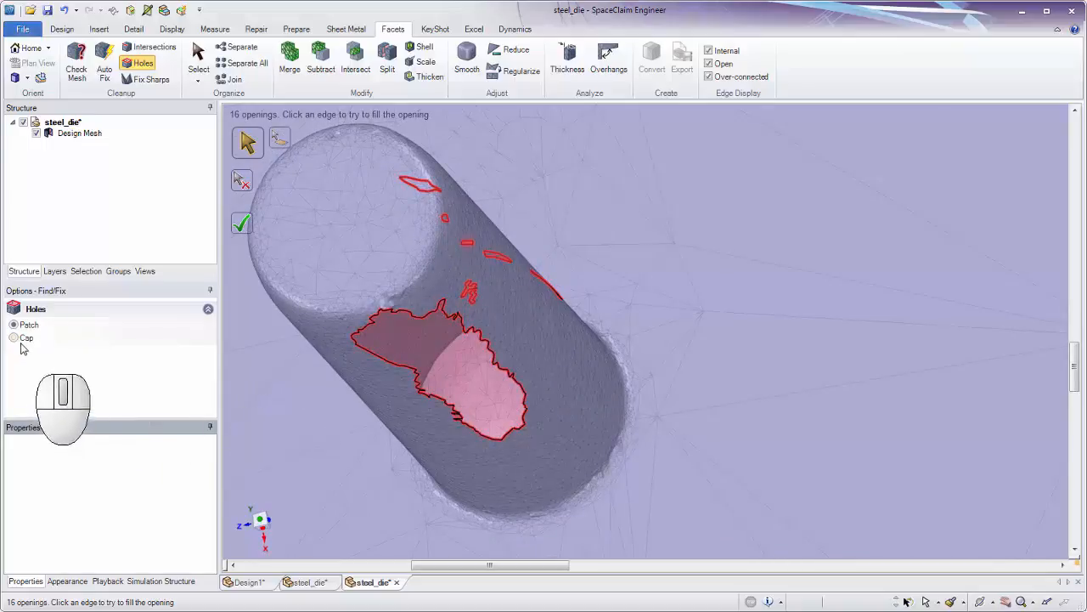
Fill the large jagged opening on the pin using the Holes tool's Cap option and view the filled area
{"action": "middle_click_drag", "start_coordinate": [419, 397], "coordinate": [432, 456], "text": "ctrl"}
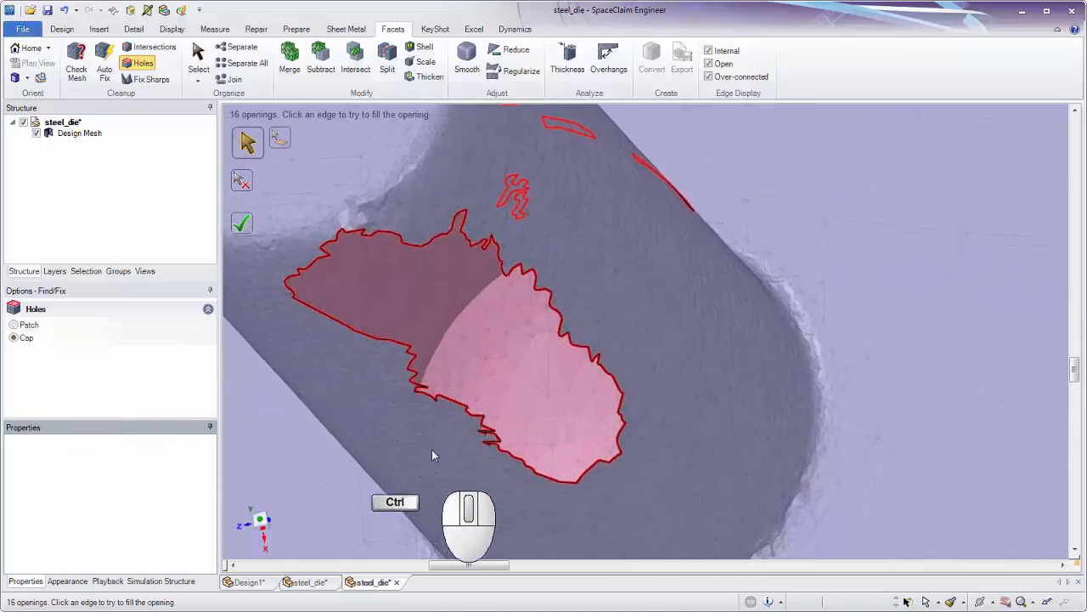
{"action": "left_click", "coordinate": [440, 401]}
{"action": "middle_click_drag", "start_coordinate": [441, 401], "coordinate": [509, 415]}
{"action": "middle_click_drag", "start_coordinate": [422, 441], "coordinate": [512, 381], "text": "shift"}
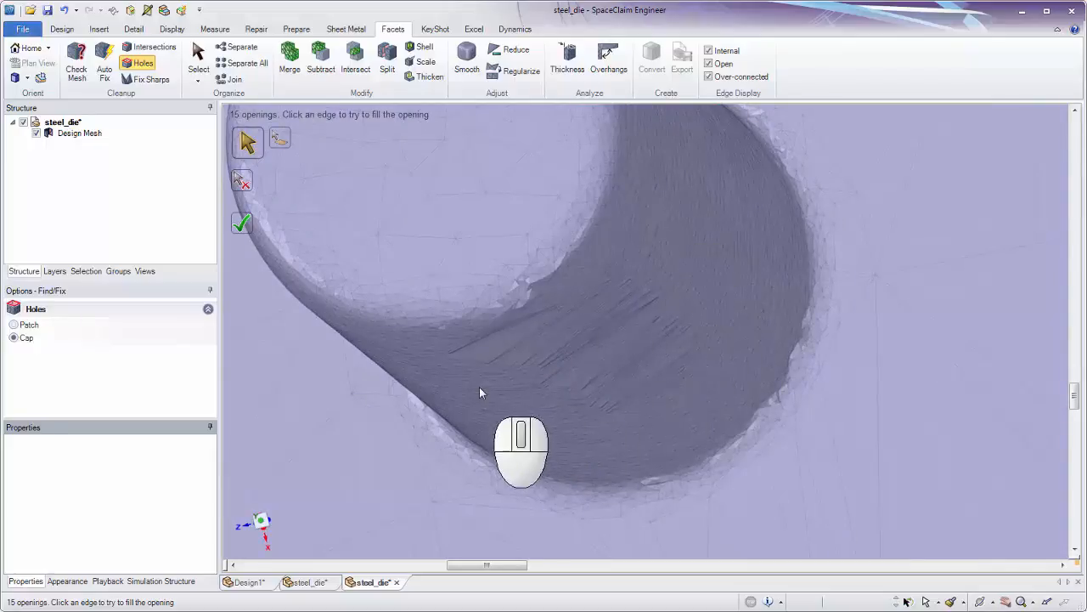
Undo the cap fill on the pin's large jagged opening, then refill it using the Holes tool's Patch option
{"action": "middle_click_drag", "start_coordinate": [641, 344], "coordinate": [563, 328]}
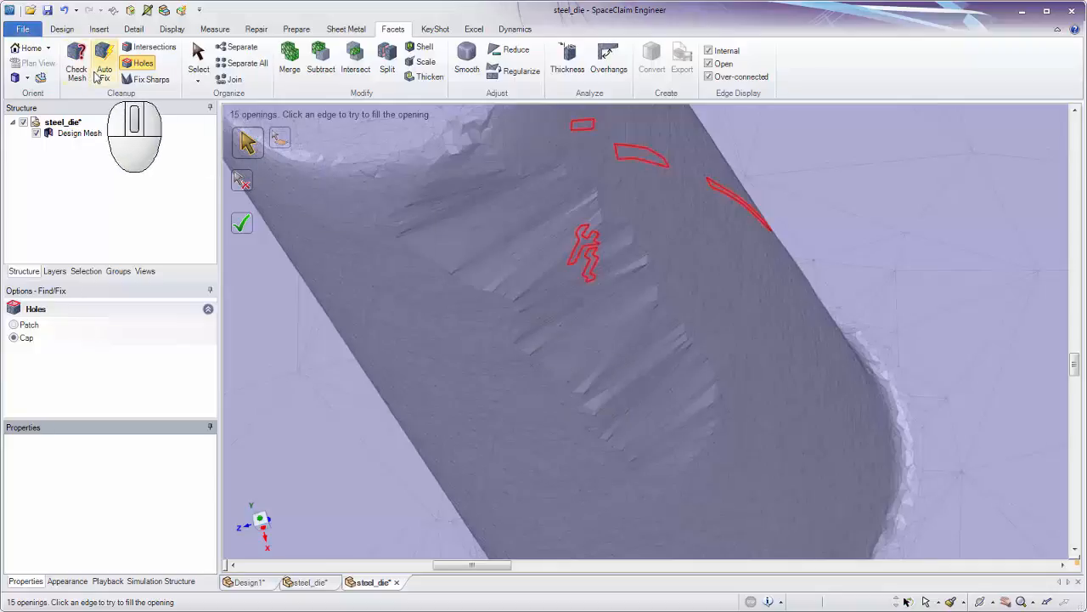
{"action": "left_click", "coordinate": [62, 12]}
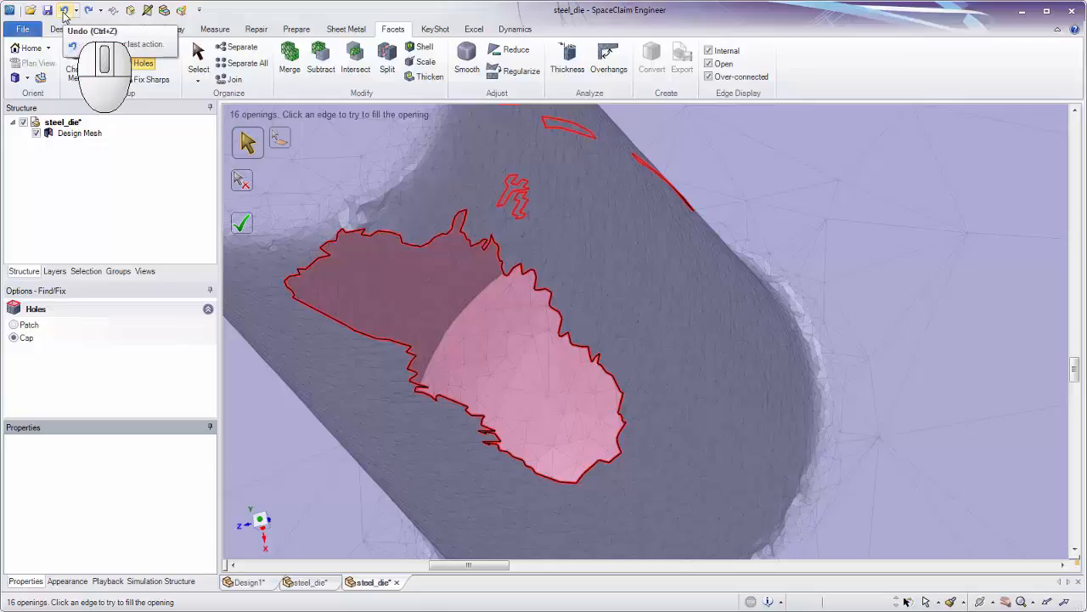
{"action": "left_click", "coordinate": [18, 328]}
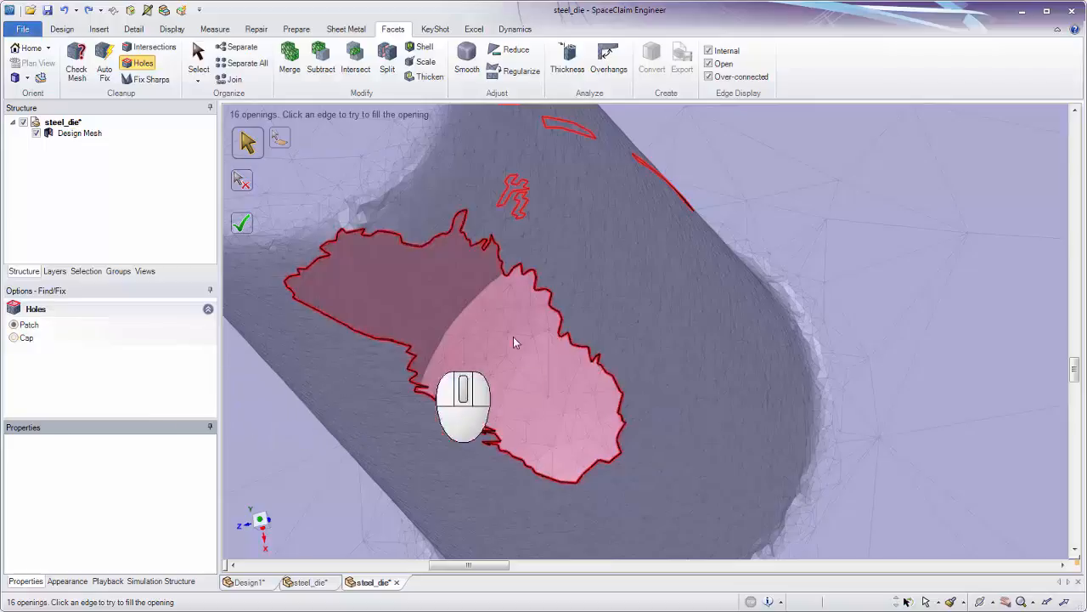
{"action": "left_click", "coordinate": [514, 236]}
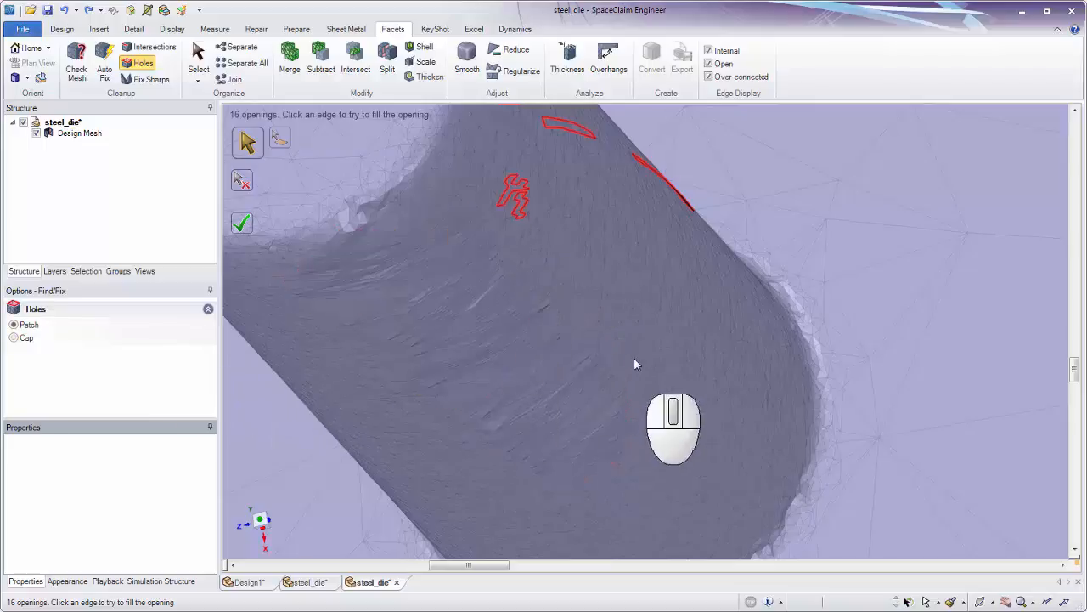
{"action": "middle_click_drag", "start_coordinate": [634, 357], "coordinate": [683, 369]}
{"action": "middle_click_drag", "start_coordinate": [597, 437], "coordinate": [582, 457]}
{"action": "middle_click_drag", "start_coordinate": [599, 357], "coordinate": [612, 284], "text": "ctrl"}
{"action": "middle_click_drag", "start_coordinate": [731, 288], "coordinate": [555, 397]}
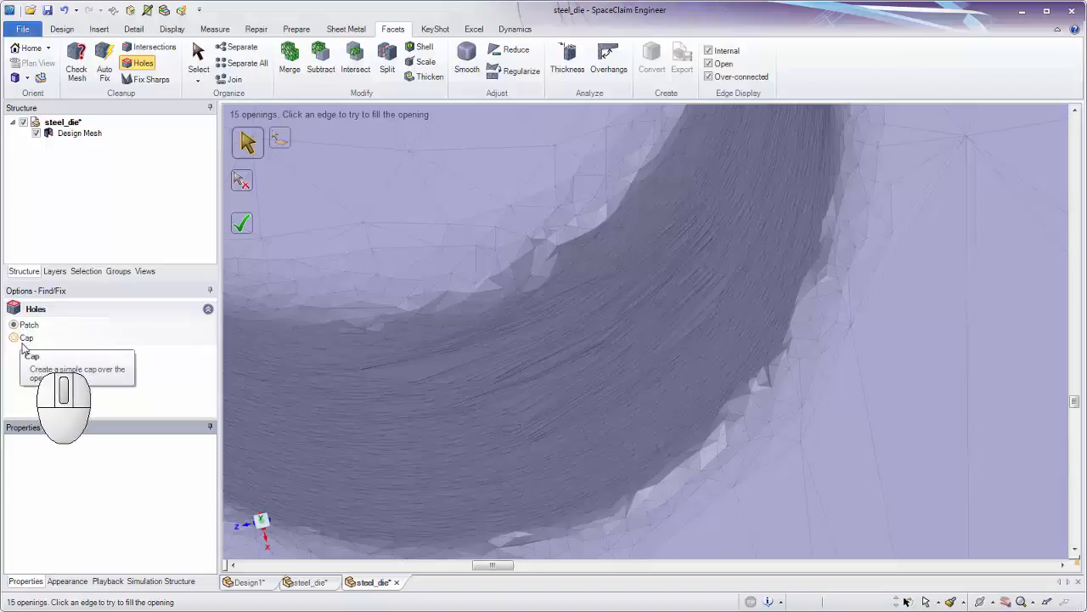
Patch the jagged opening near the end of the other pin and view the filled area
{"action": "middle_click_drag", "start_coordinate": [515, 347], "coordinate": [525, 155], "text": "ctrl"}
{"action": "middle_click_drag", "start_coordinate": [542, 216], "coordinate": [588, 438], "text": "shift"}
{"action": "middle_click_drag", "start_coordinate": [774, 361], "coordinate": [473, 310], "text": "shift"}
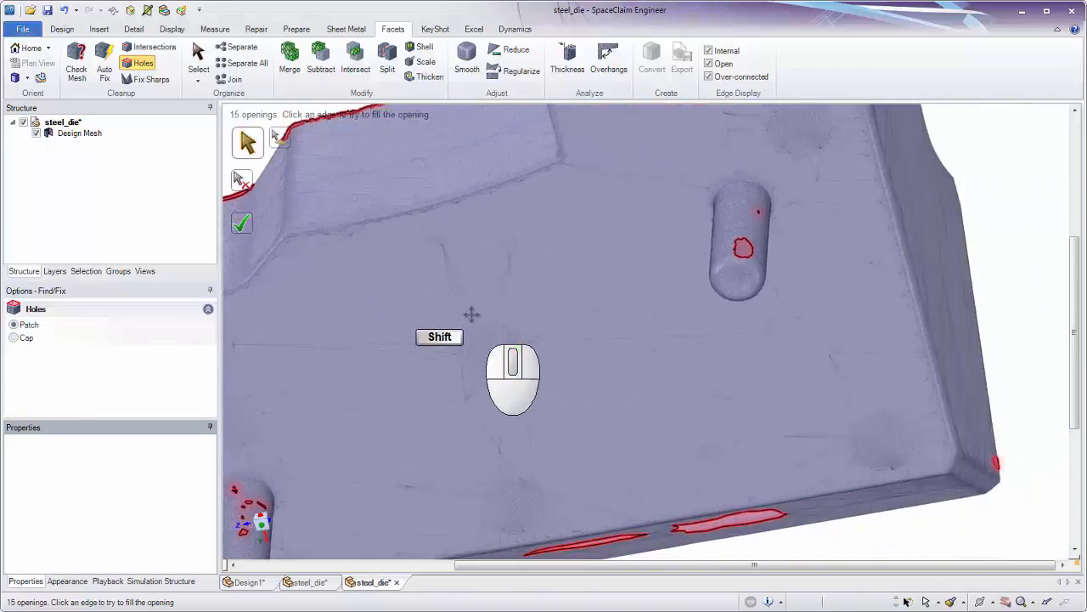
{"action": "middle_click_drag", "start_coordinate": [719, 258], "coordinate": [693, 269], "text": "ctrl"}
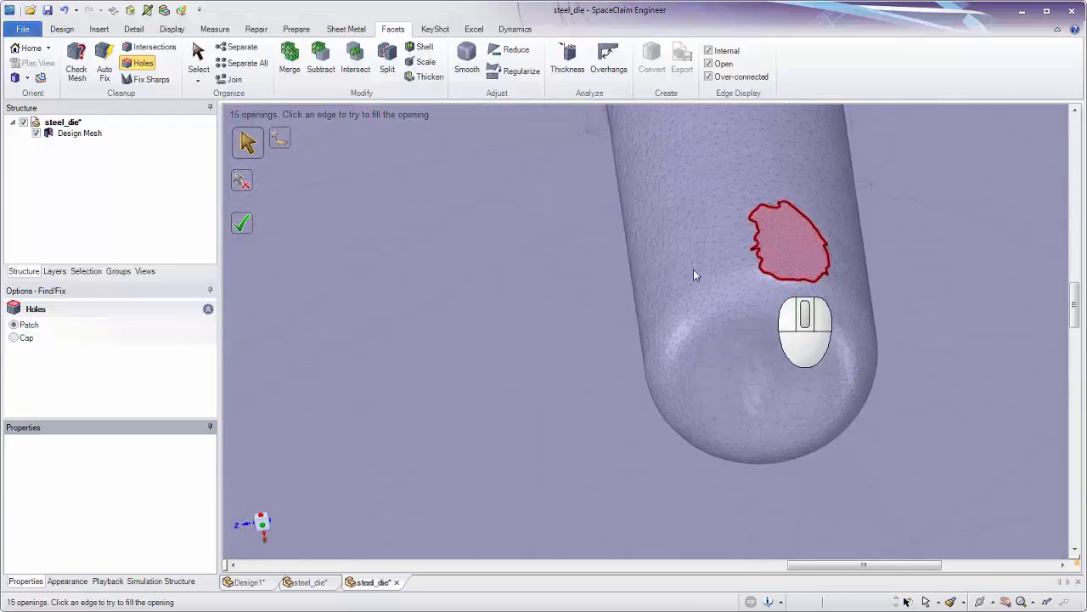
{"action": "left_click", "coordinate": [778, 282]}
{"action": "middle_click_drag", "start_coordinate": [418, 294], "coordinate": [418, 212], "text": "ctrl"}
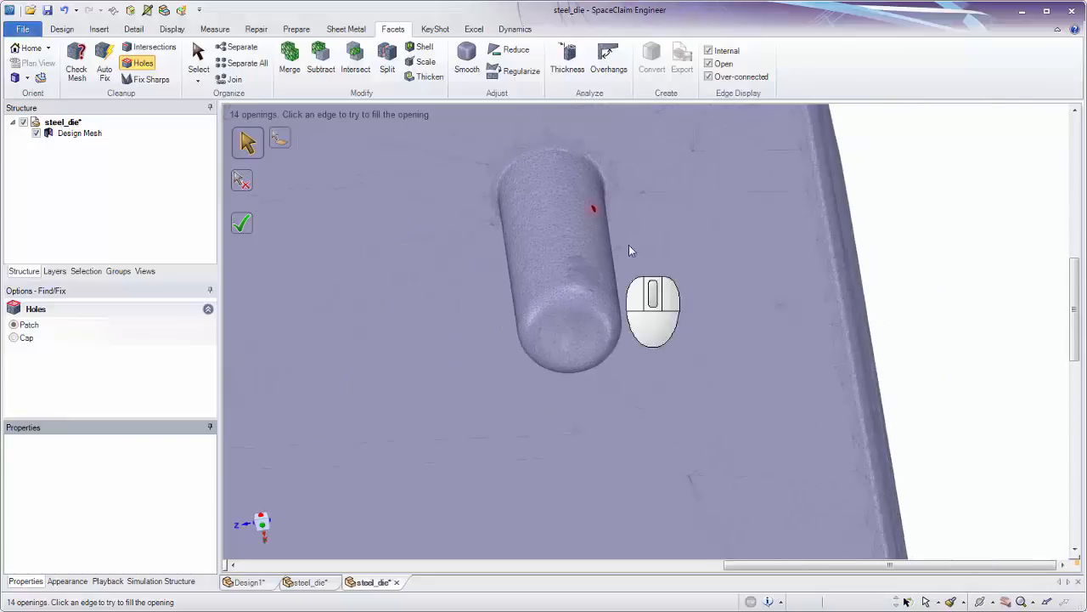
{"action": "middle_click_drag", "start_coordinate": [631, 250], "coordinate": [627, 342], "text": "ctrl"}
{"action": "middle_click_drag", "start_coordinate": [520, 325], "coordinate": [519, 416], "text": "ctrl"}
{"action": "middle_click_drag", "start_coordinate": [520, 367], "coordinate": [595, 340]}
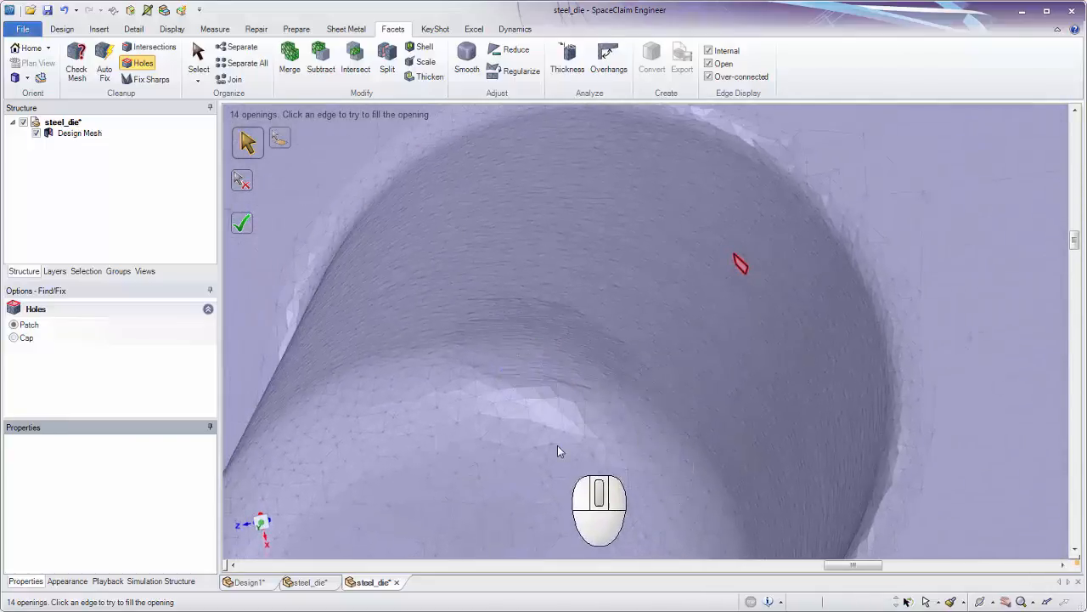
{"action": "middle_click_drag", "start_coordinate": [557, 445], "coordinate": [499, 316], "text": "ctrl"}
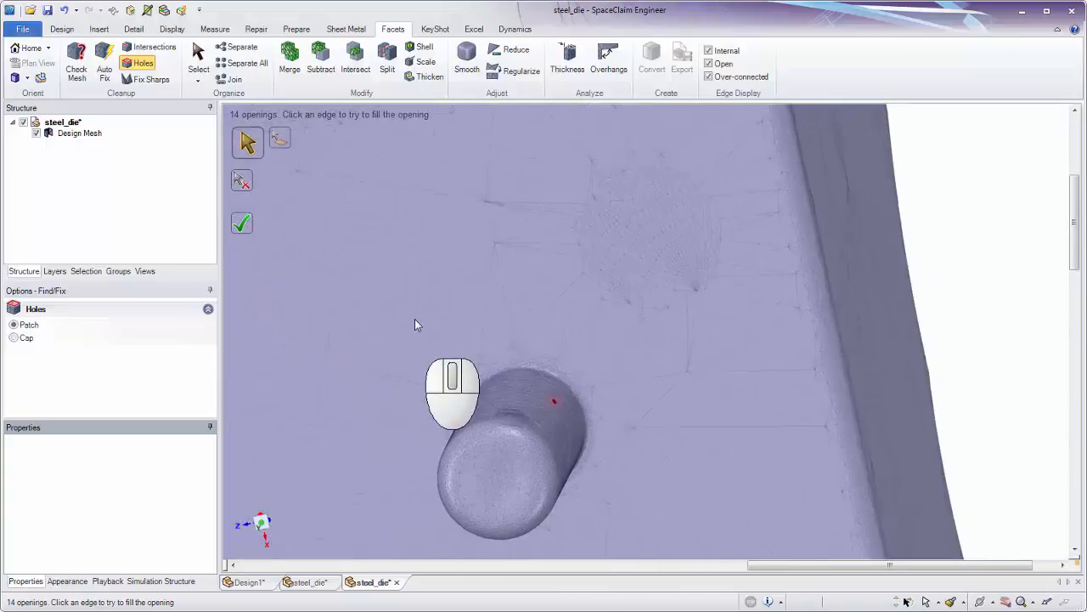
Patch the two long jagged openings along the cavity rim
{"action": "middle_click_drag", "start_coordinate": [415, 321], "coordinate": [672, 326], "text": "ctrl"}
{"action": "middle_click_drag", "start_coordinate": [506, 339], "coordinate": [552, 351]}
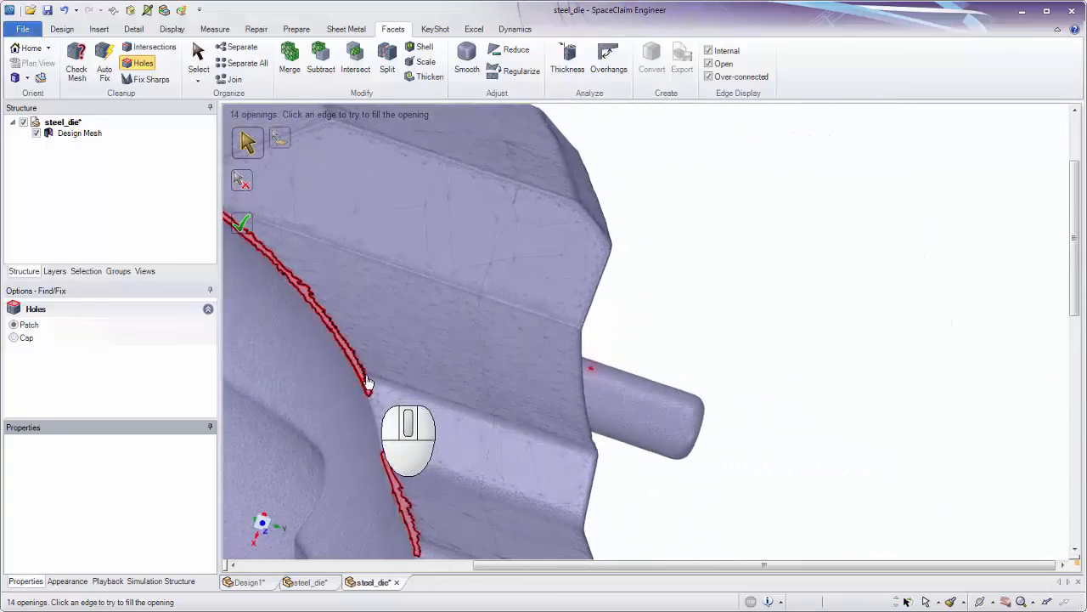
{"action": "middle_click_drag", "start_coordinate": [402, 426], "coordinate": [413, 388], "text": "shift"}
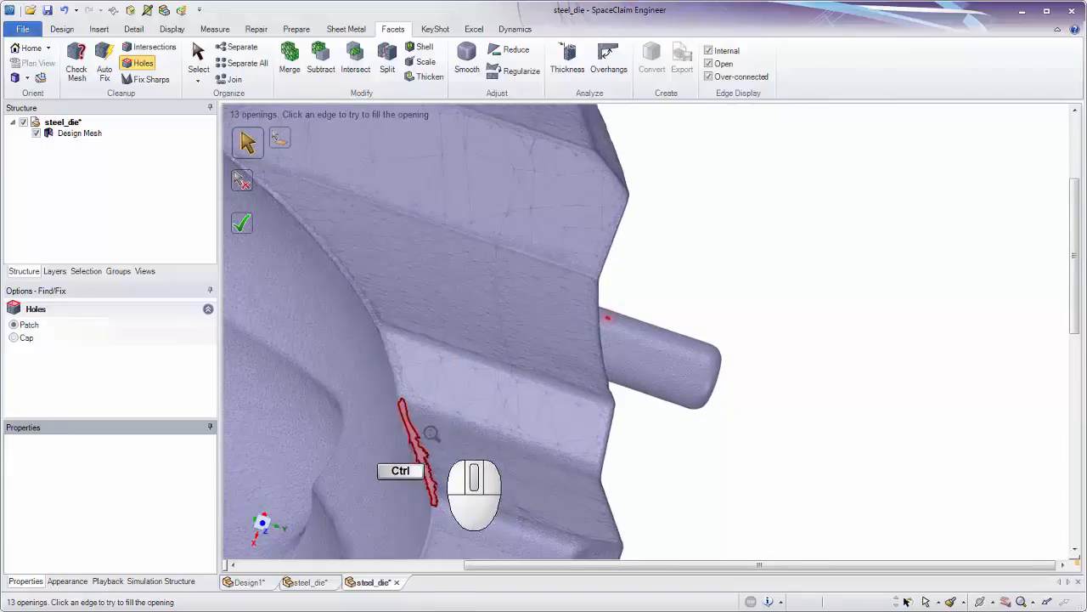
{"action": "middle_click_drag", "start_coordinate": [433, 429], "coordinate": [473, 241], "text": "ctrl"}
Select the cluster of small openings along the pin together and patch them all at once
{"action": "middle_click_drag", "start_coordinate": [553, 469], "coordinate": [459, 329], "text": "ctrl"}
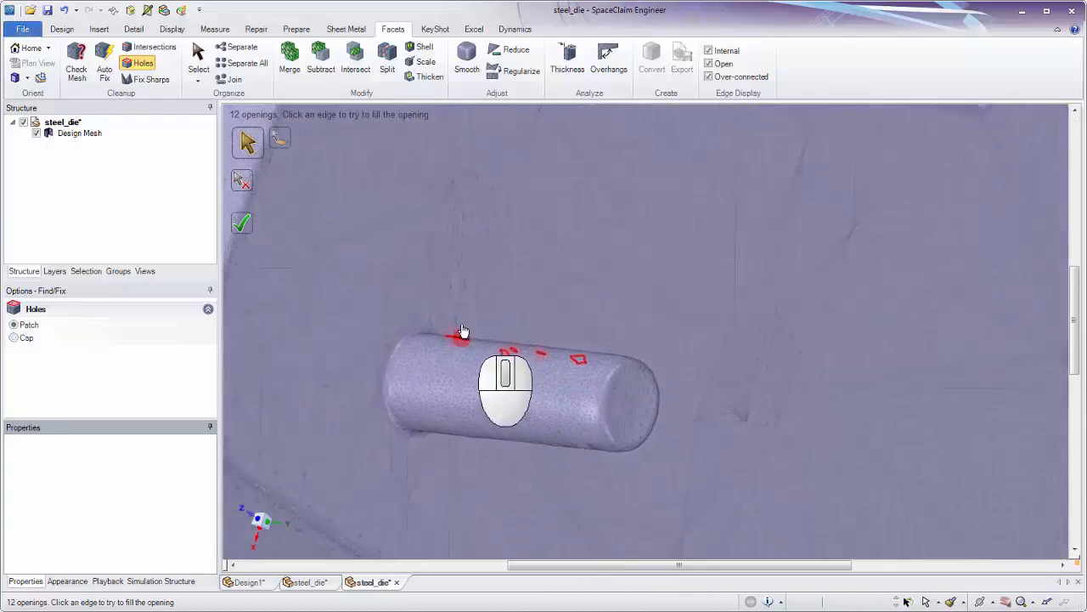
{"action": "left_click", "coordinate": [456, 338]}
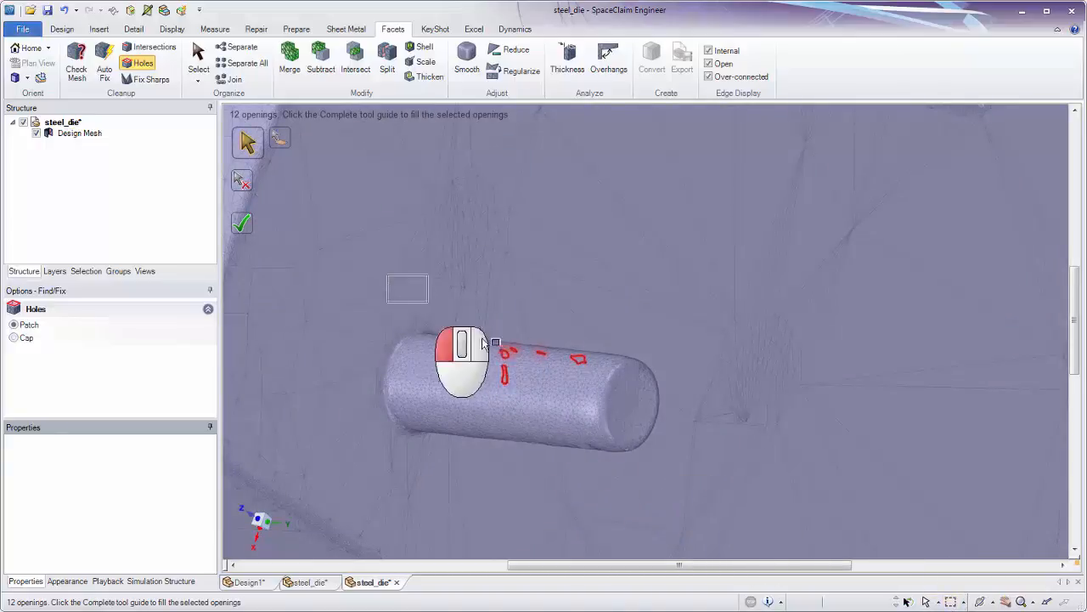
{"action": "left_click_drag", "start_coordinate": [482, 337], "coordinate": [680, 429]}
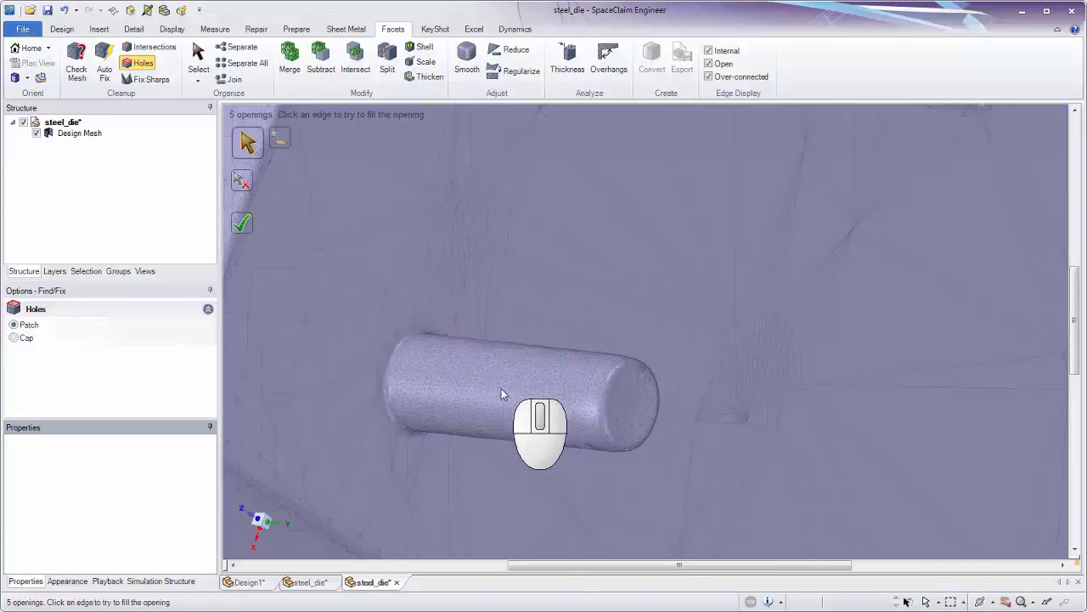
Select the remaining openings on the pin and die body together and fill them, finishing with the Cap option
{"action": "middle_click_drag", "start_coordinate": [503, 392], "coordinate": [518, 242], "text": "ctrl"}
{"action": "mouse_move", "coordinate": [659, 389]}
{"action": "middle_mouse_down"}
{"action": "mouse_move", "coordinate": [636, 359]}
{"action": "mouse_move", "coordinate": [519, 352]}
{"action": "mouse_move", "coordinate": [711, 359]}
{"action": "mouse_move", "coordinate": [723, 405]}
{"action": "mouse_move", "coordinate": [668, 384]}
{"action": "middle_mouse_up"}
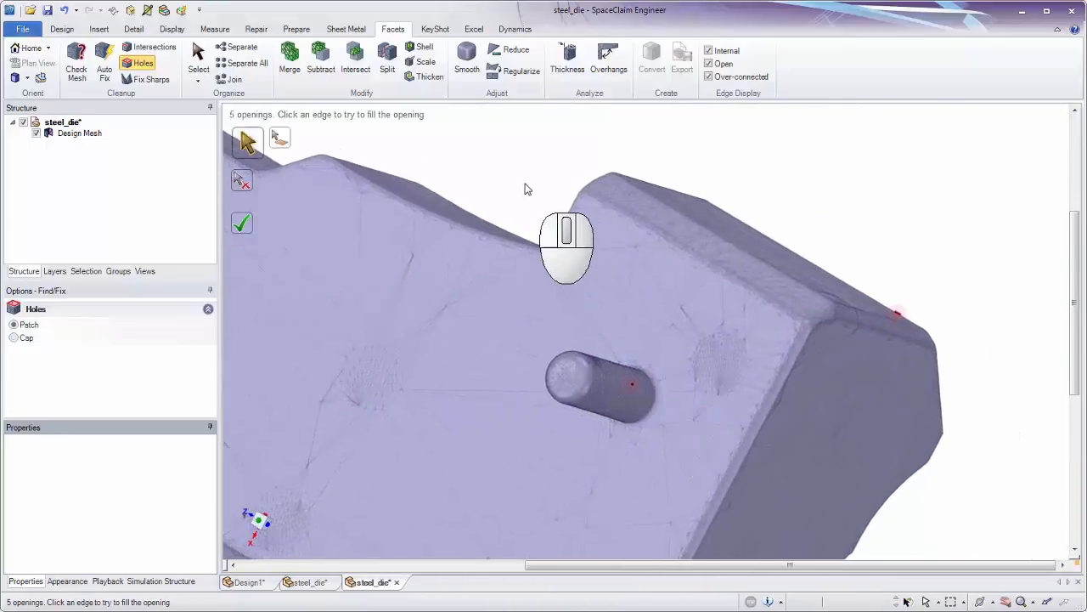
{"action": "left_click_drag", "start_coordinate": [524, 152], "coordinate": [937, 475]}
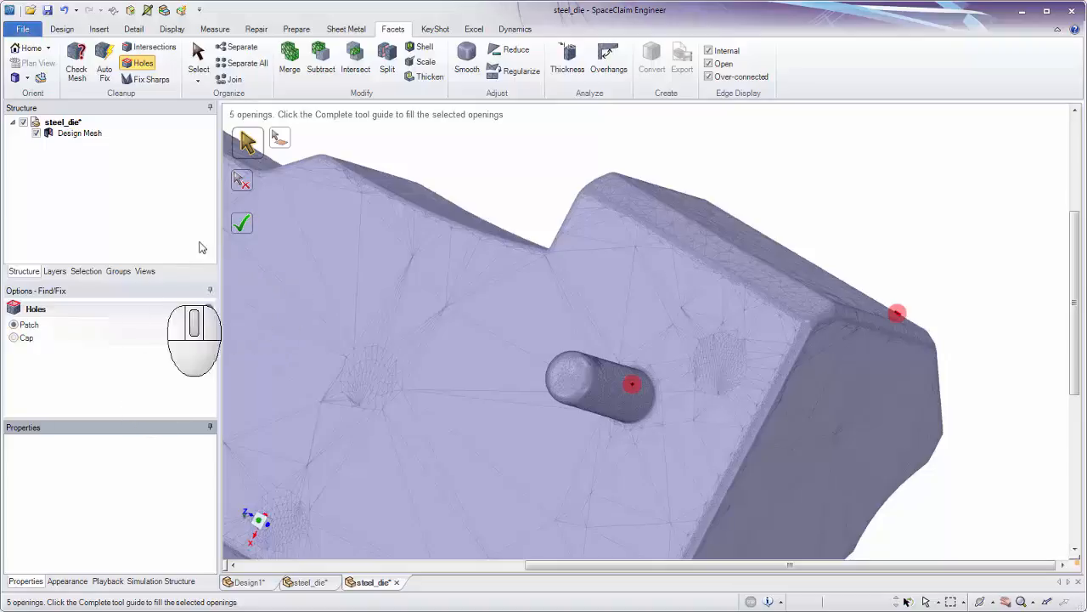
{"action": "left_click", "coordinate": [425, 404]}
{"action": "middle_click_drag", "start_coordinate": [424, 403], "coordinate": [450, 307], "text": "ctrl"}
{"action": "middle_click_drag", "start_coordinate": [447, 420], "coordinate": [652, 346], "text": "shift"}
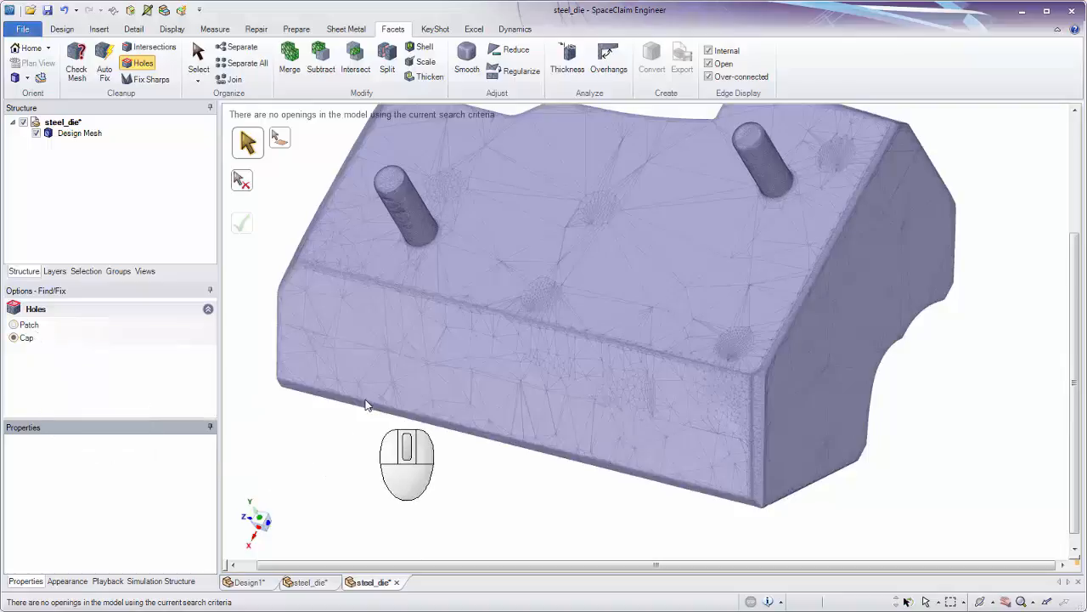
Check the filled die's mesh body for remaining problems with Check Mesh and close the report
{"action": "left_click", "coordinate": [79, 68]}
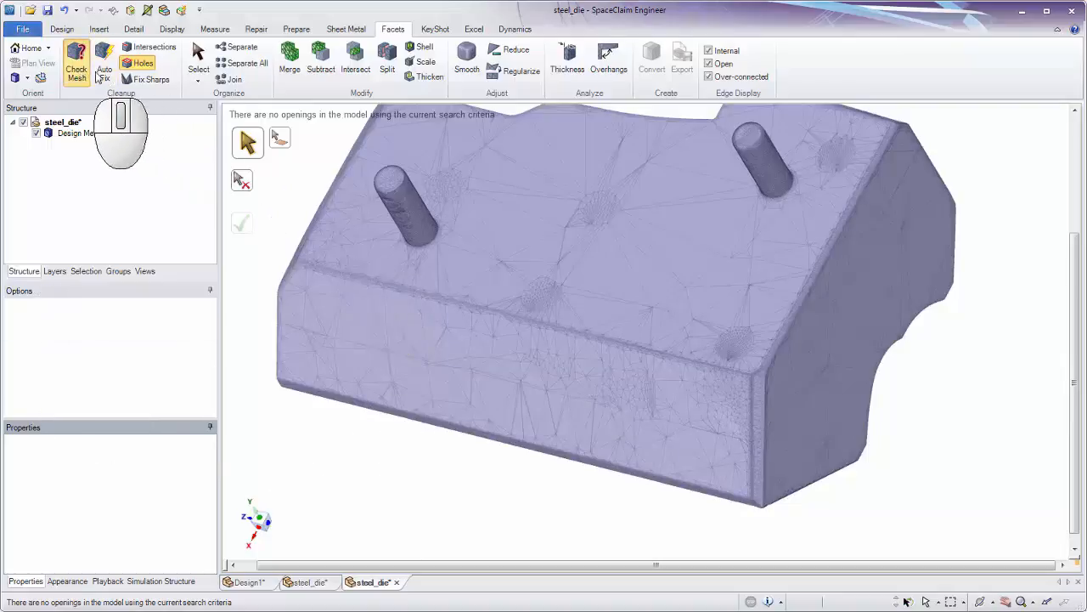
{"action": "left_click", "coordinate": [493, 298]}
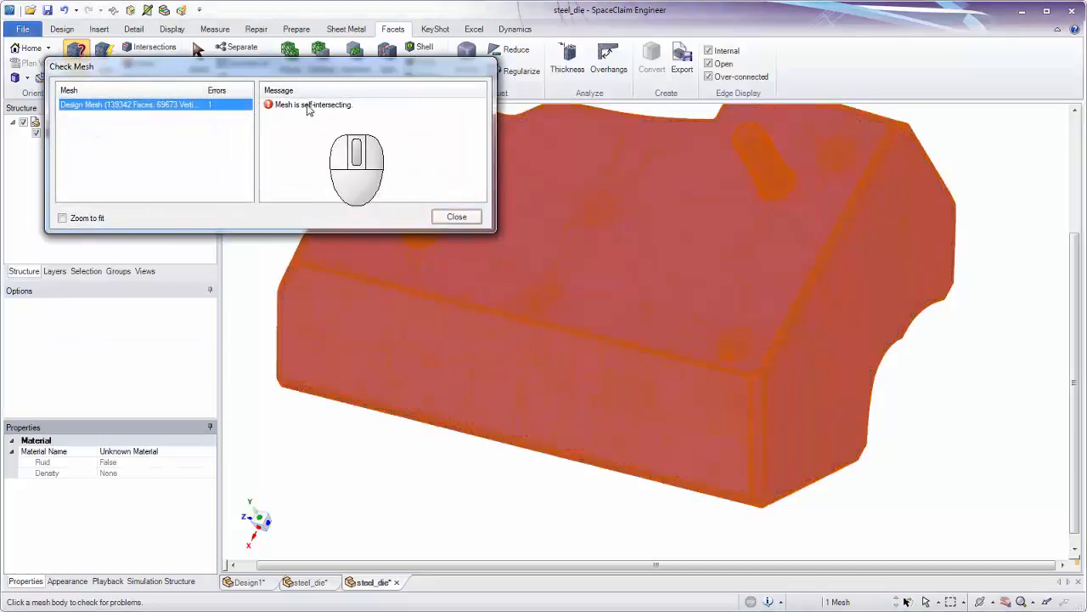
{"action": "left_click", "coordinate": [456, 218]}
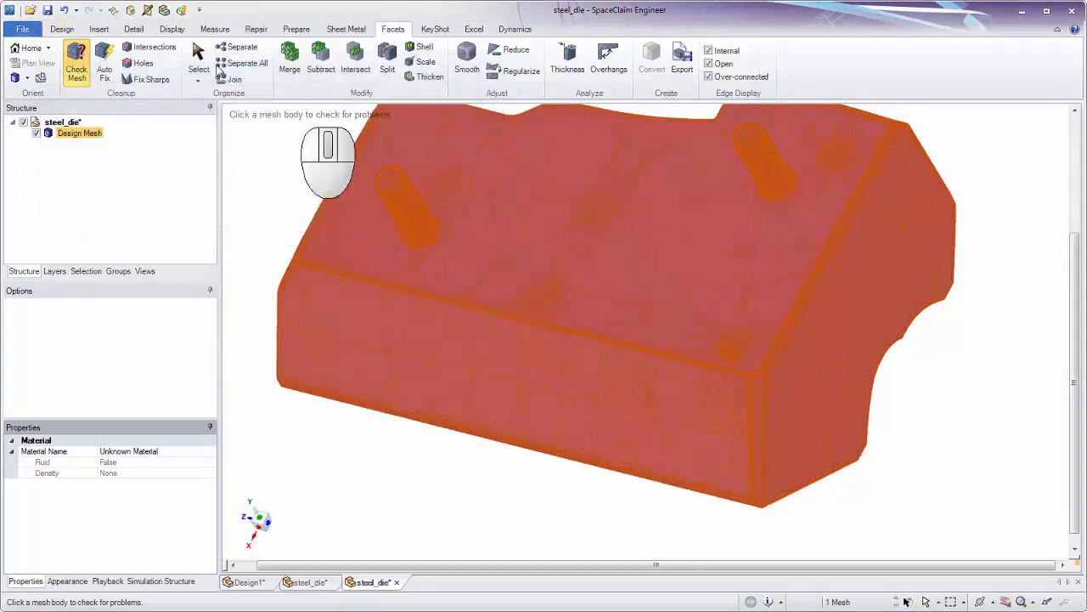
Find the die's sharp protrusions with Fix Sharps and flatten the pointed spike along the die's edge
{"action": "left_click", "coordinate": [156, 81]}
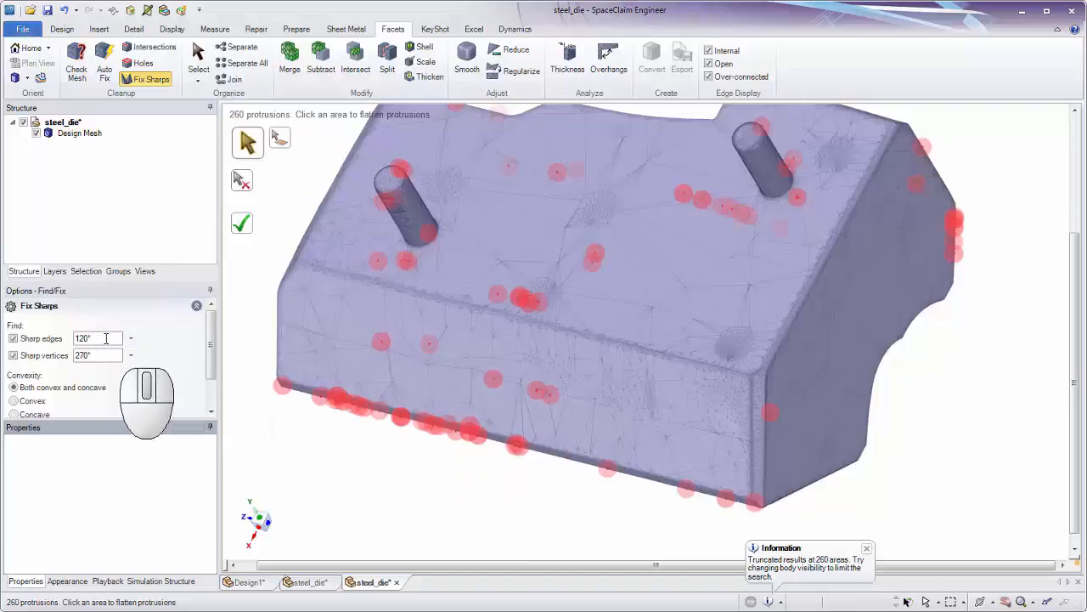
{"action": "middle_click_drag", "start_coordinate": [415, 439], "coordinate": [625, 48]}
{"action": "middle_click_drag", "start_coordinate": [621, 196], "coordinate": [676, 406]}
{"action": "middle_click_drag", "start_coordinate": [757, 203], "coordinate": [734, 377], "text": "ctrl"}
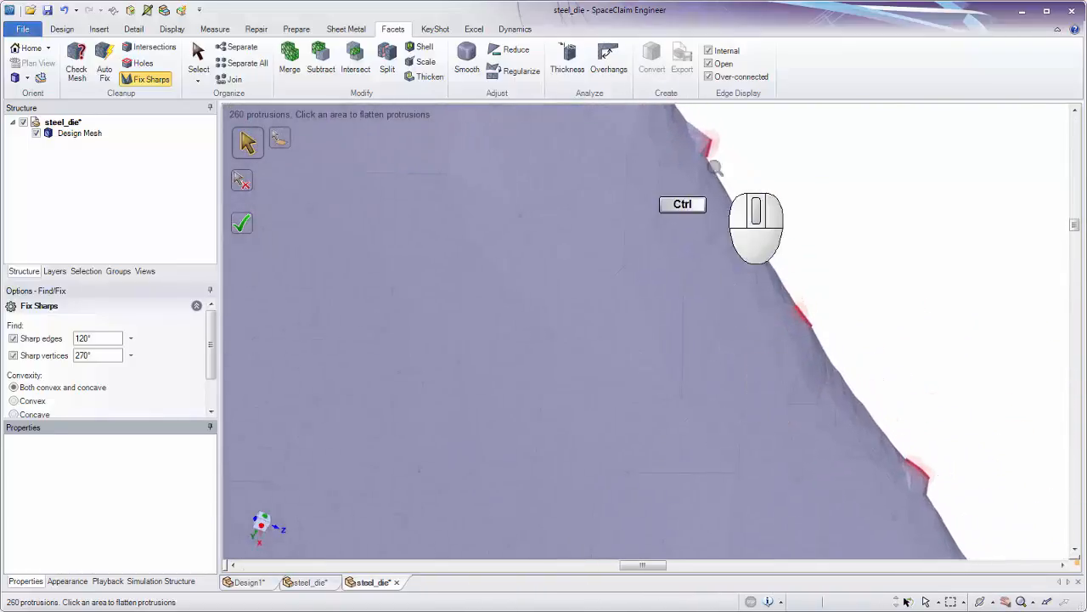
{"action": "middle_click_drag", "start_coordinate": [715, 173], "coordinate": [703, 259], "text": "ctrl"}
{"action": "middle_click_drag", "start_coordinate": [703, 259], "coordinate": [705, 346], "text": "shift"}
{"action": "middle_click_drag", "start_coordinate": [700, 328], "coordinate": [655, 383]}
{"action": "middle_click_drag", "start_coordinate": [614, 207], "coordinate": [630, 333], "text": "ctrl"}
{"action": "middle_click_drag", "start_coordinate": [630, 333], "coordinate": [631, 239]}
{"action": "middle_click_drag", "start_coordinate": [772, 316], "coordinate": [751, 274], "text": "shift"}
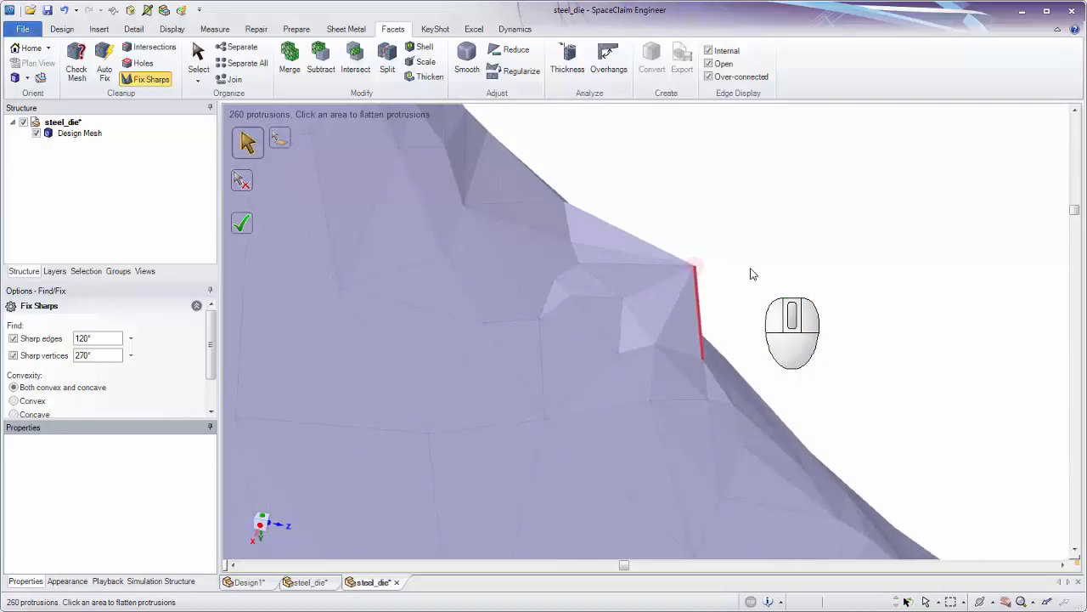
{"action": "middle_click_drag", "start_coordinate": [740, 290], "coordinate": [723, 314], "text": "ctrl"}
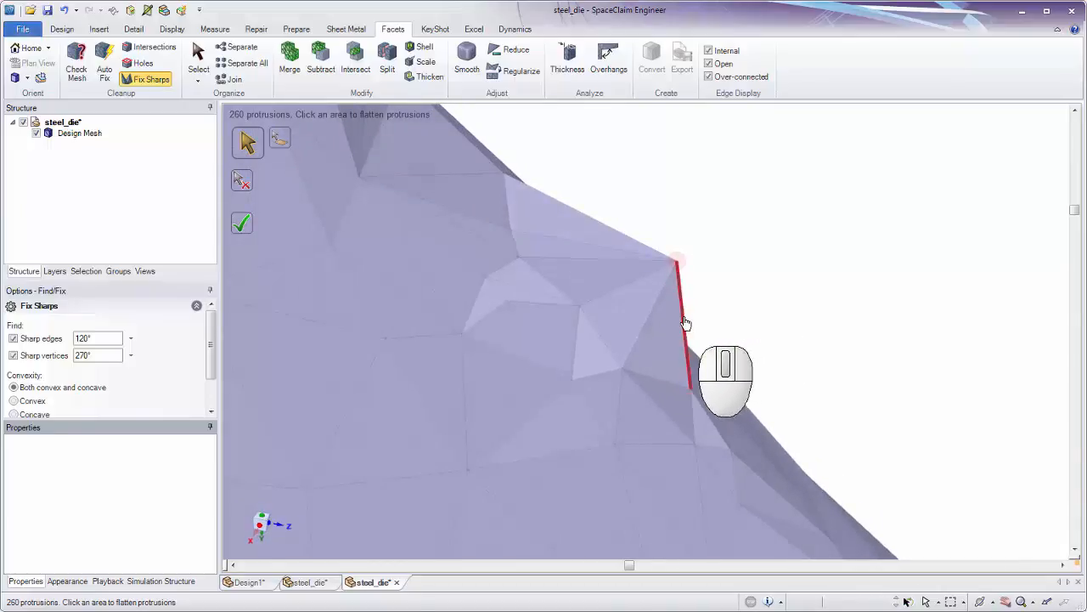
{"action": "left_click", "coordinate": [686, 323]}
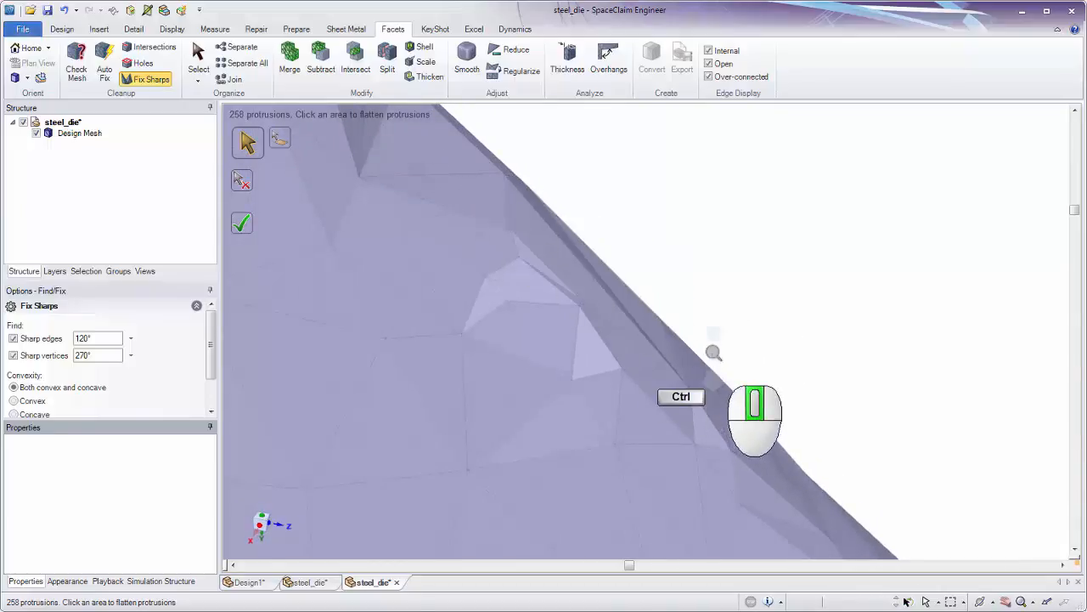
{"action": "middle_click_drag", "start_coordinate": [714, 352], "coordinate": [728, 318], "text": "ctrl"}
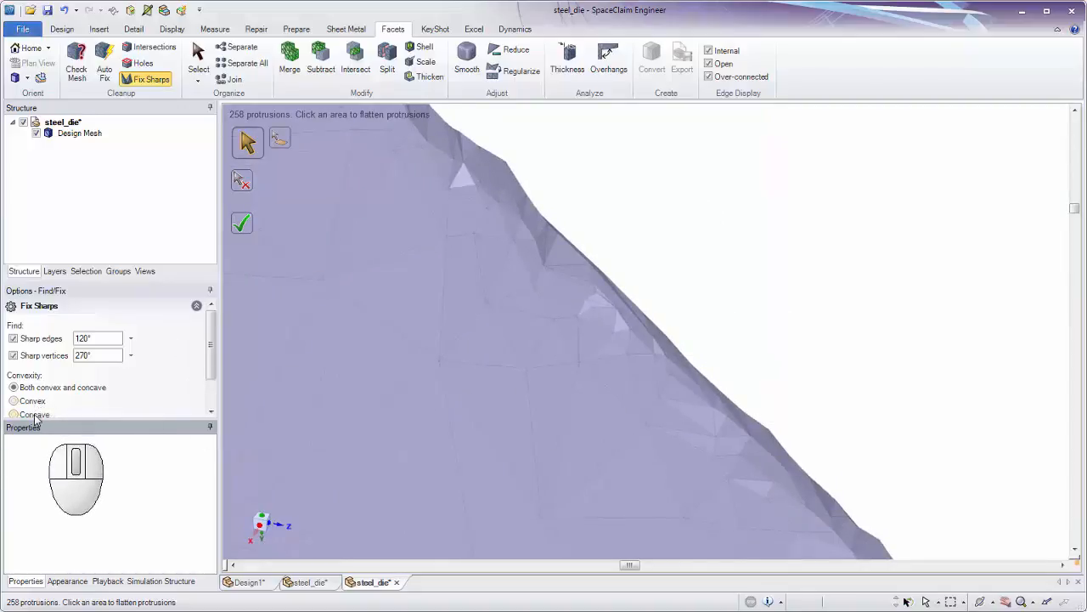
Flatten the narrow pair of sharp edges farther along the die's edge, undoing the first attempt and repeating the fix
{"action": "middle_click_drag", "start_coordinate": [594, 416], "coordinate": [423, 140], "text": "shift"}
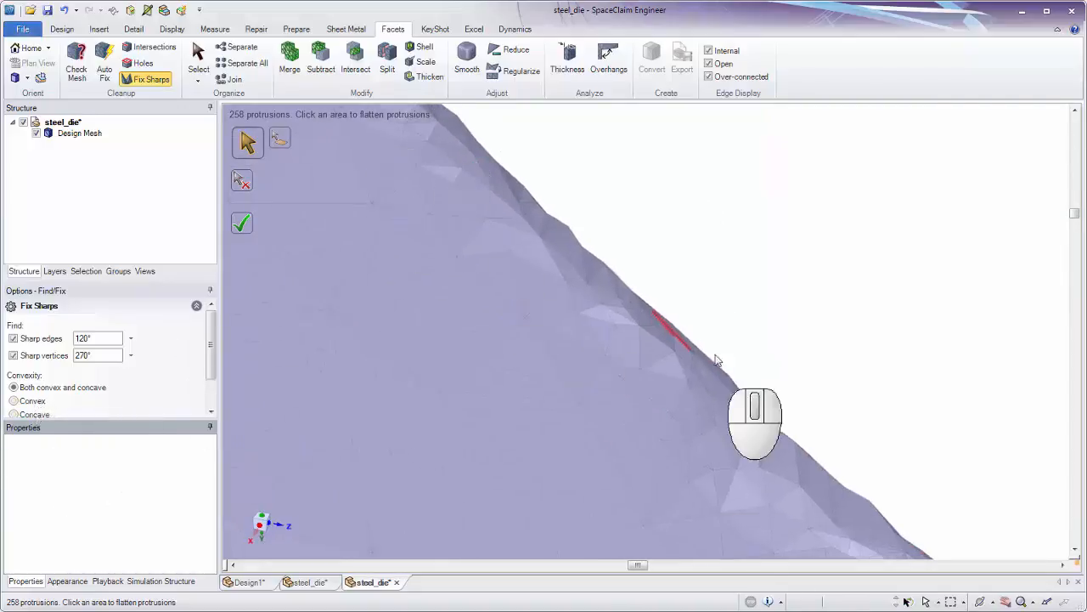
{"action": "middle_click_drag", "start_coordinate": [716, 360], "coordinate": [666, 370], "text": "ctrl"}
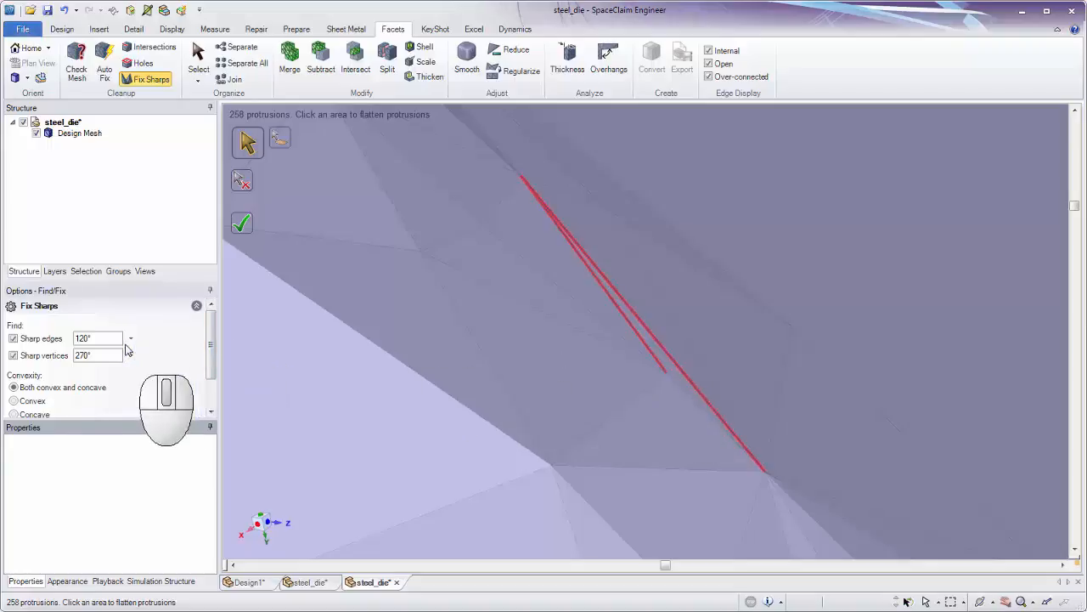
{"action": "left_click", "coordinate": [689, 387]}
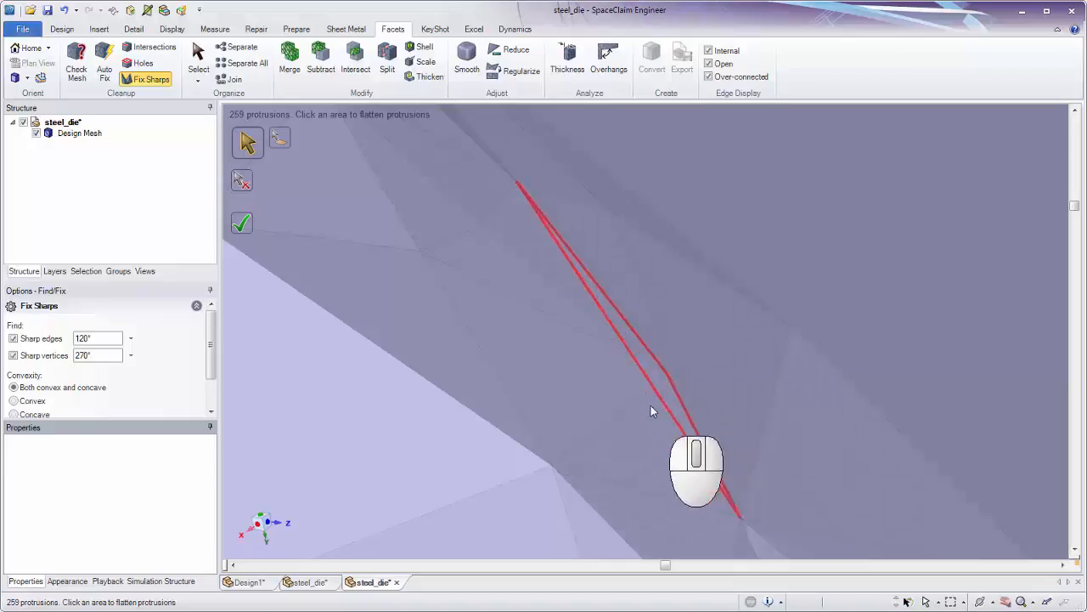
{"action": "left_click", "coordinate": [66, 12]}
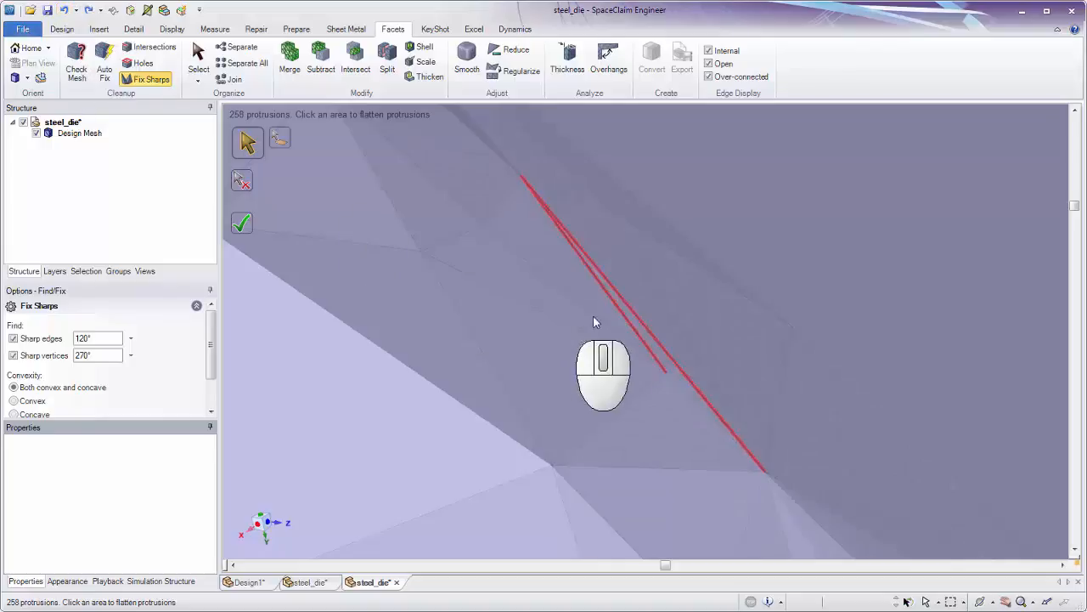
{"action": "left_click", "coordinate": [635, 338]}
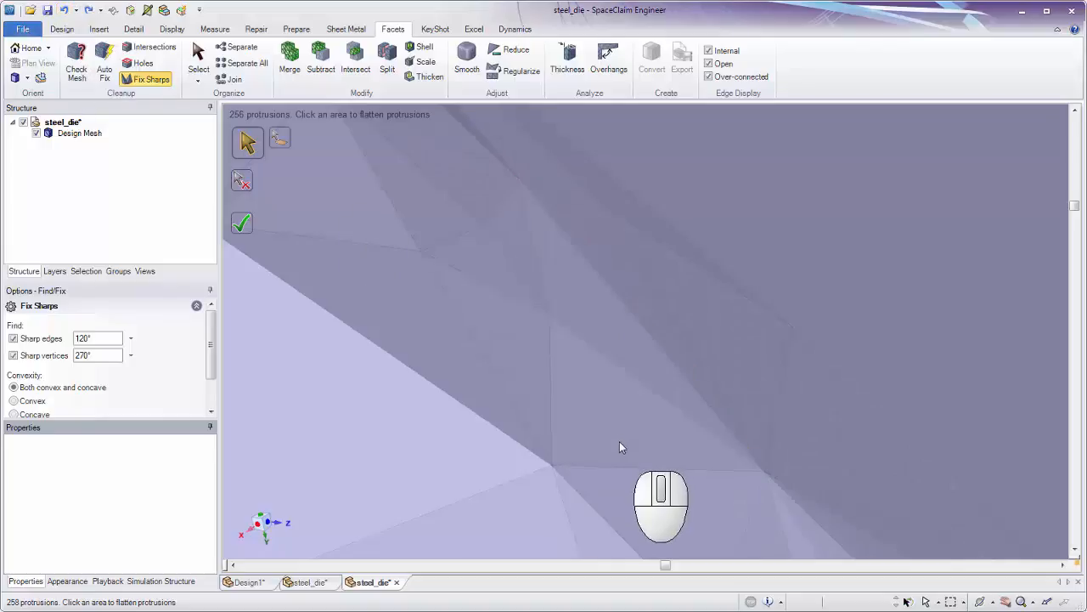
Try a sharp edges threshold of 230° in the Fix Sharps search, and return it to 120°
{"action": "middle_click_drag", "start_coordinate": [629, 359], "coordinate": [754, 159]}
{"action": "middle_click_drag", "start_coordinate": [754, 159], "coordinate": [732, 161], "text": "shift"}
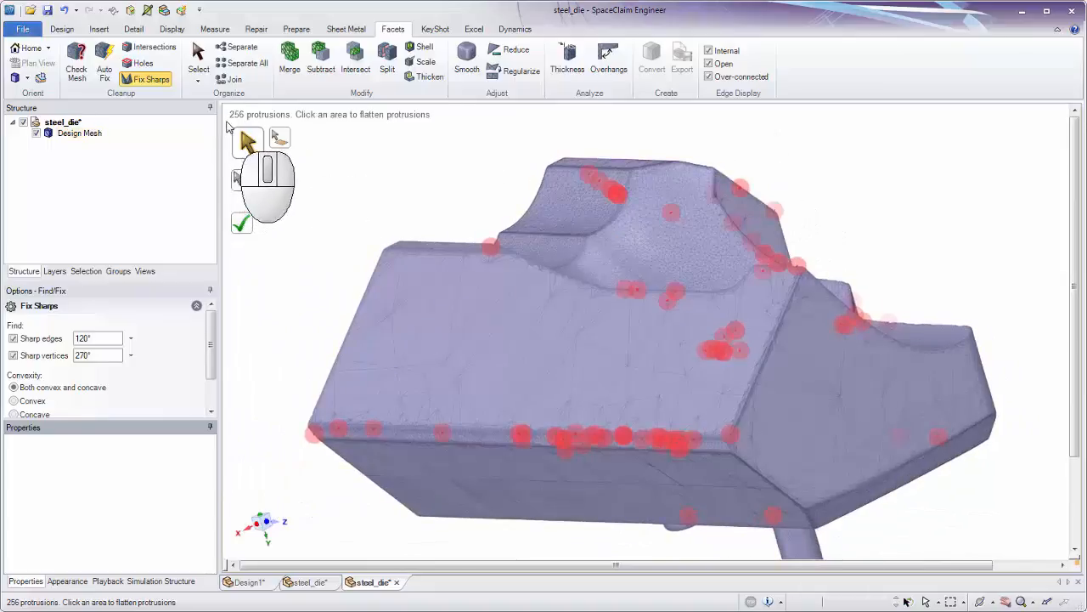
{"action": "left_click", "coordinate": [130, 338]}
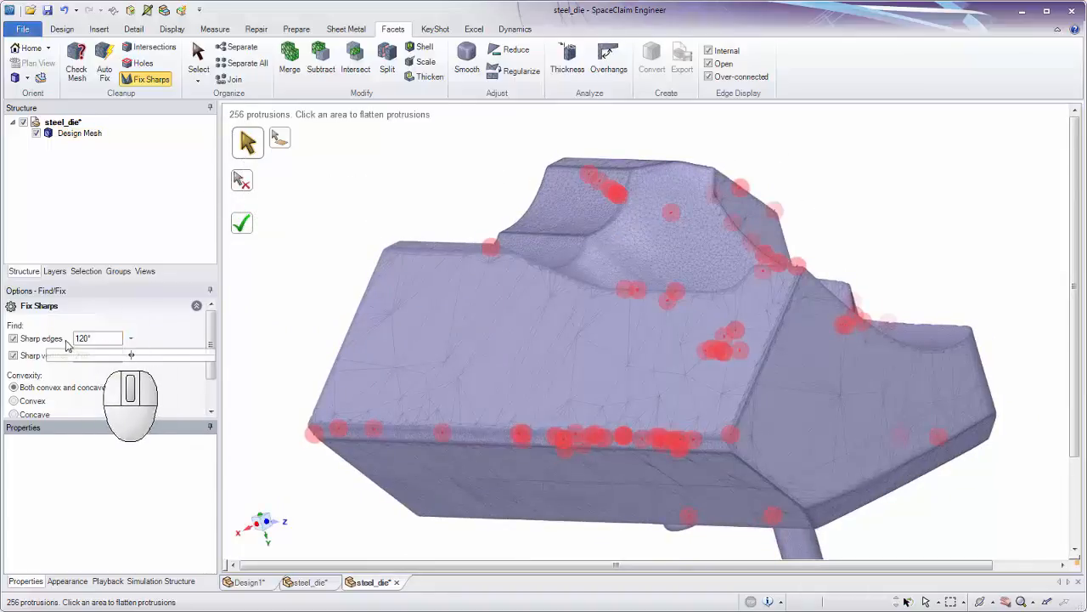
{"action": "left_click", "coordinate": [131, 341]}
{"action": "left_click", "coordinate": [130, 341]}
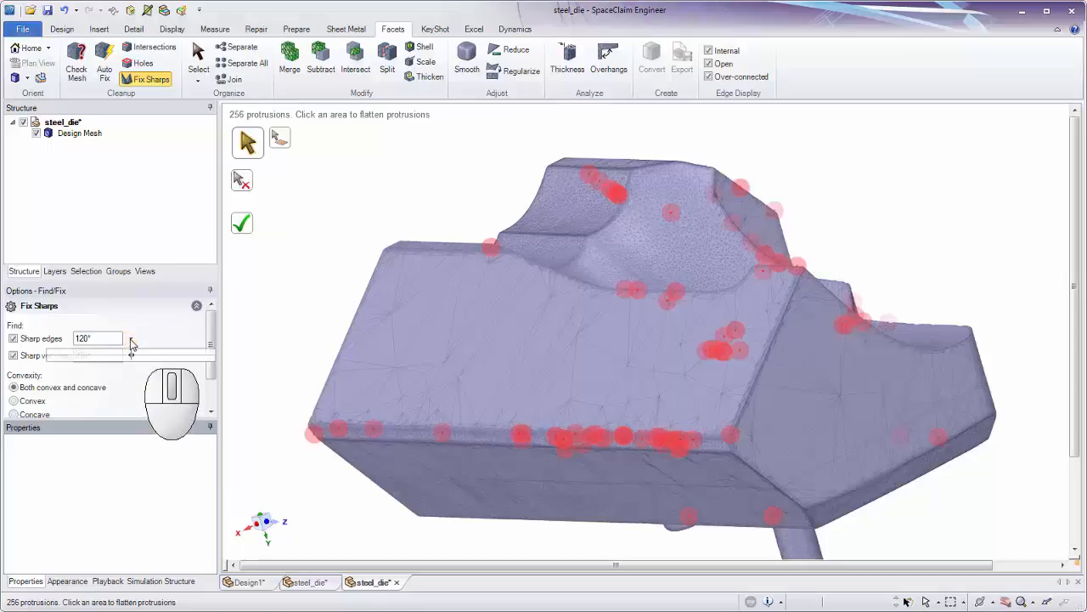
{"action": "left_click_drag", "start_coordinate": [131, 354], "coordinate": [207, 357]}
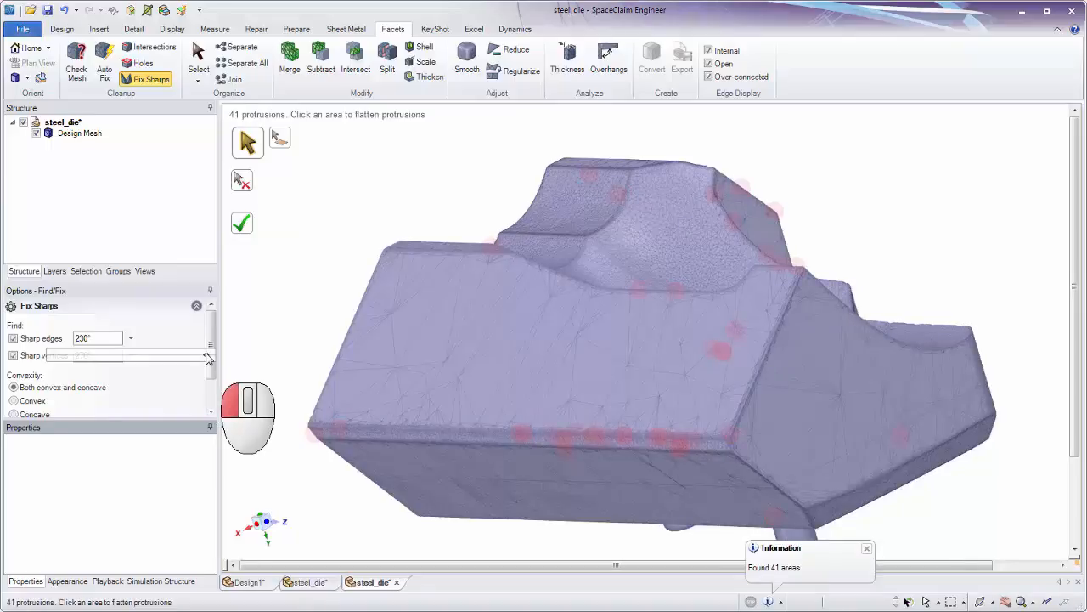
{"action": "left_click_drag", "start_coordinate": [207, 357], "coordinate": [34, 340]}
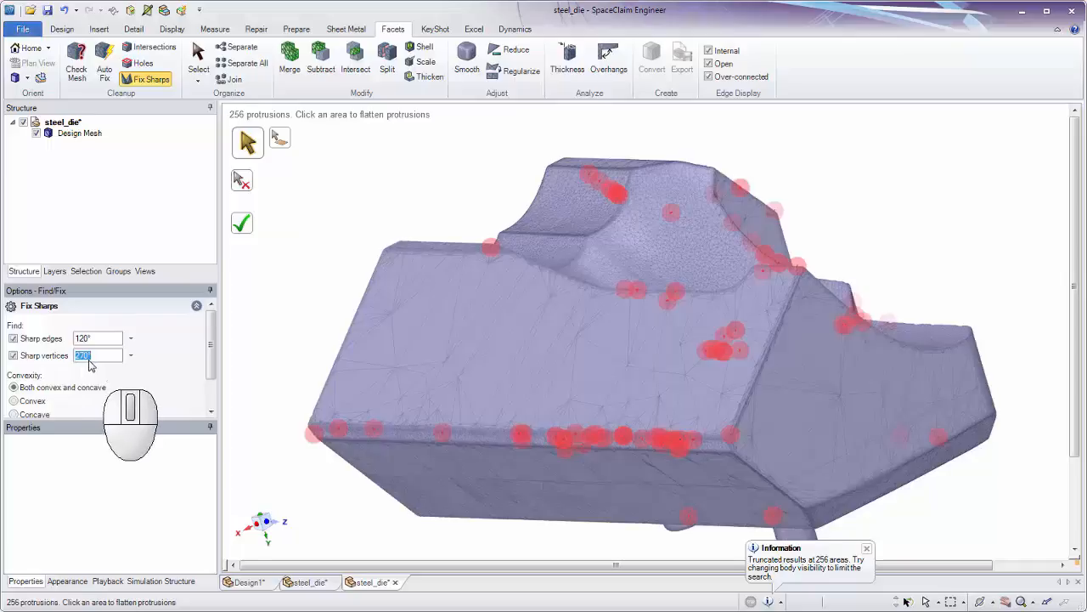
Try a sharp vertices threshold of 591° in the Fix Sharps search, and restore it to 270°
{"action": "left_click", "coordinate": [131, 357]}
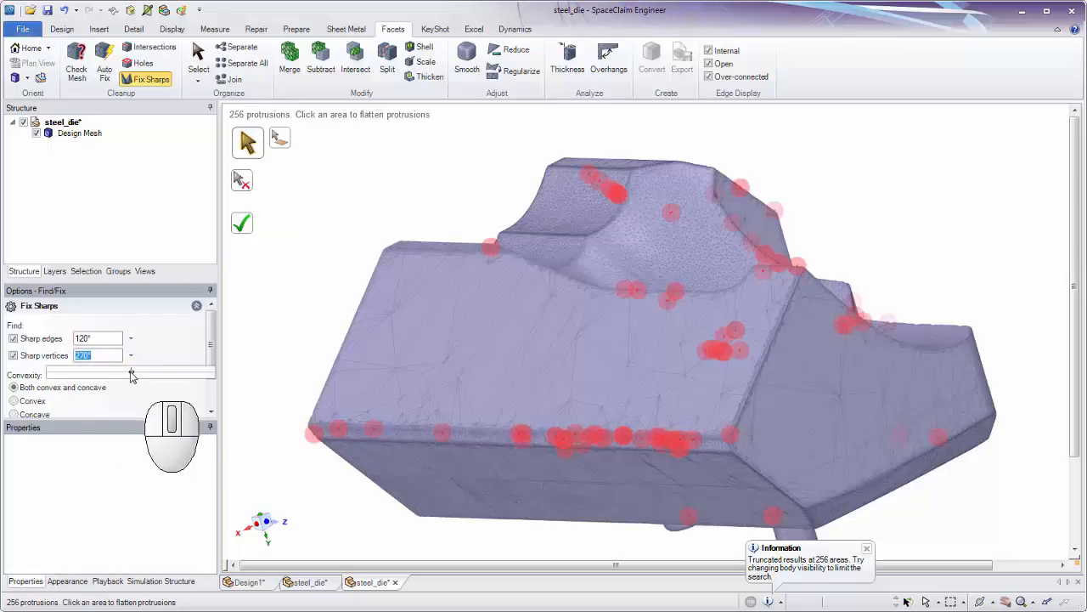
{"action": "left_click_drag", "start_coordinate": [131, 372], "coordinate": [349, 374]}
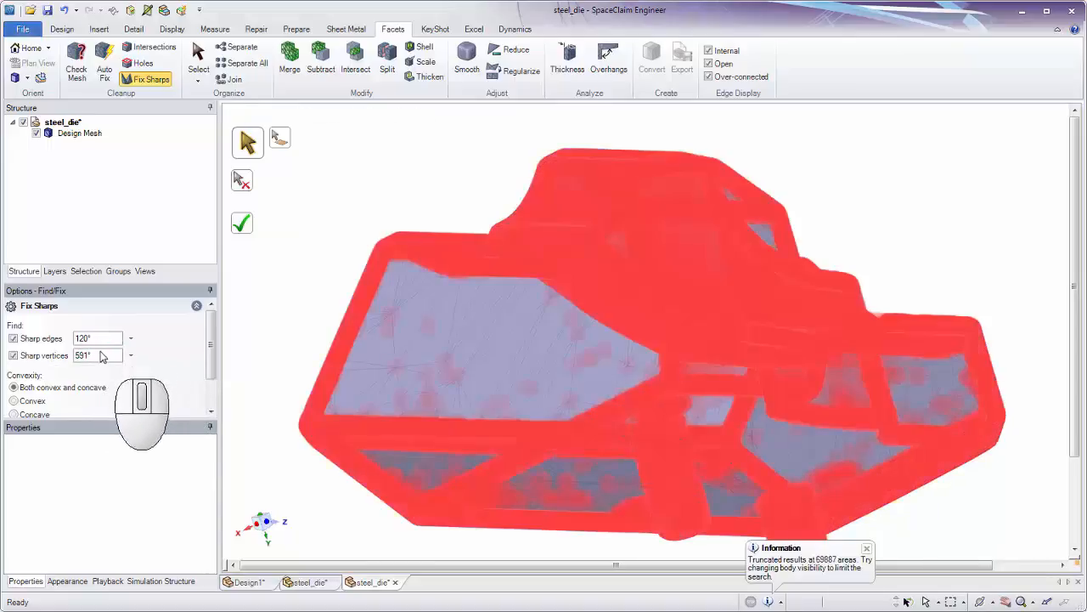
{"action": "left_click", "coordinate": [94, 354]}
{"action": "left_click_drag", "start_coordinate": [93, 354], "coordinate": [22, 356]}
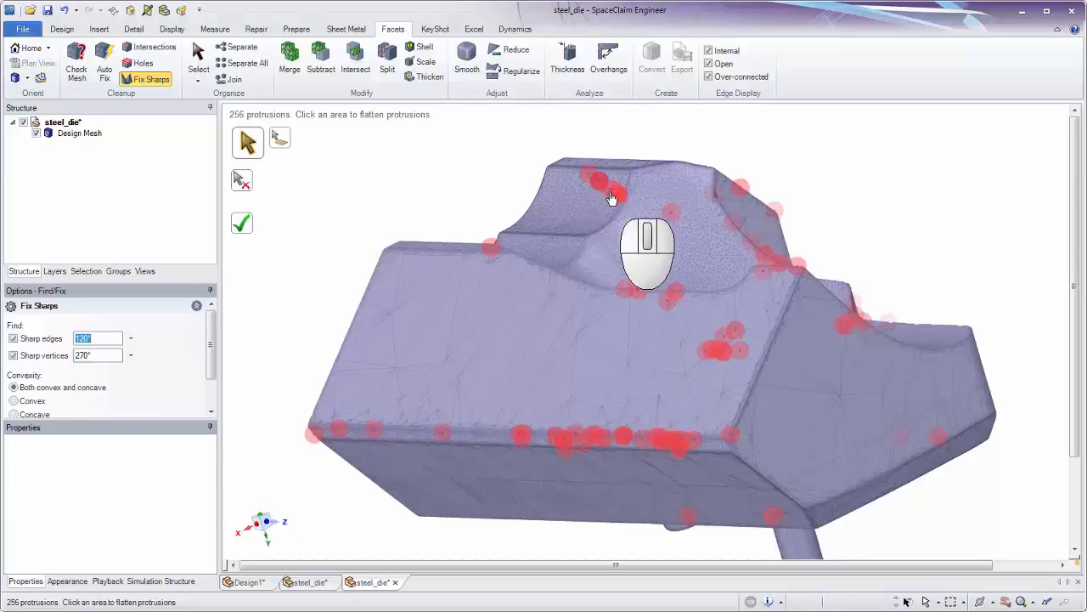
Flatten all remaining protrusions on the die at once, repeating the fix until none are left, and leave Fix Sharps
{"action": "left_click", "coordinate": [244, 227]}
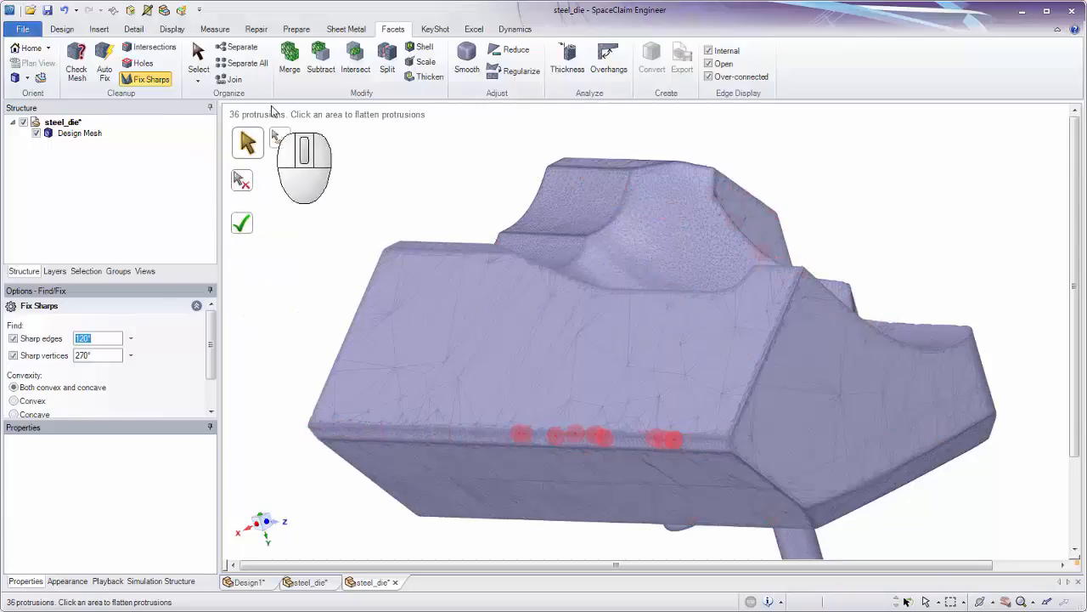
{"action": "left_click", "coordinate": [244, 226]}
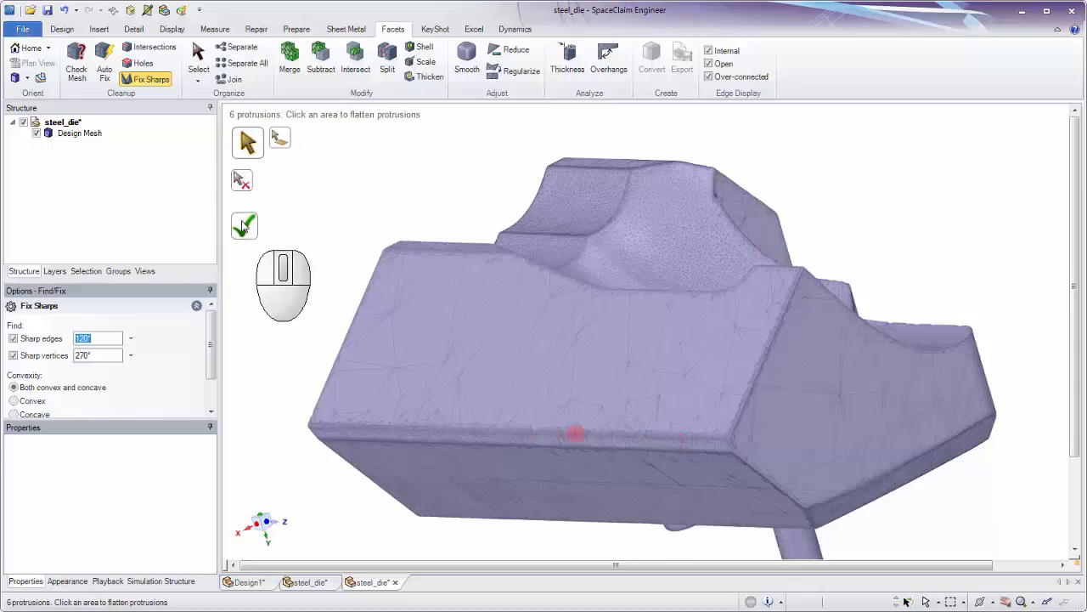
{"action": "left_click", "coordinate": [244, 226]}
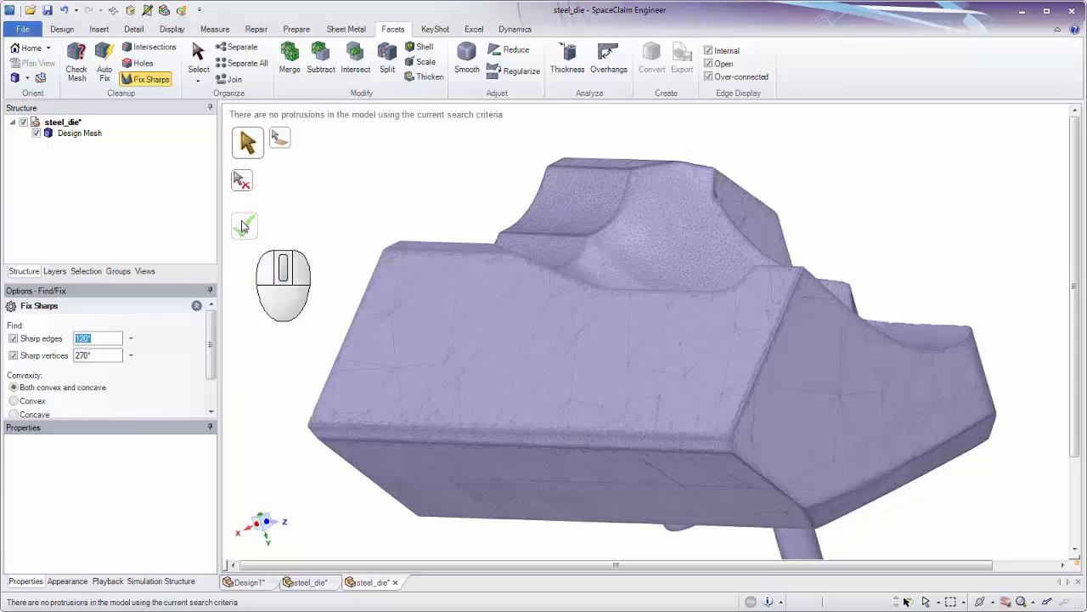
{"action": "left_click", "coordinate": [197, 56]}
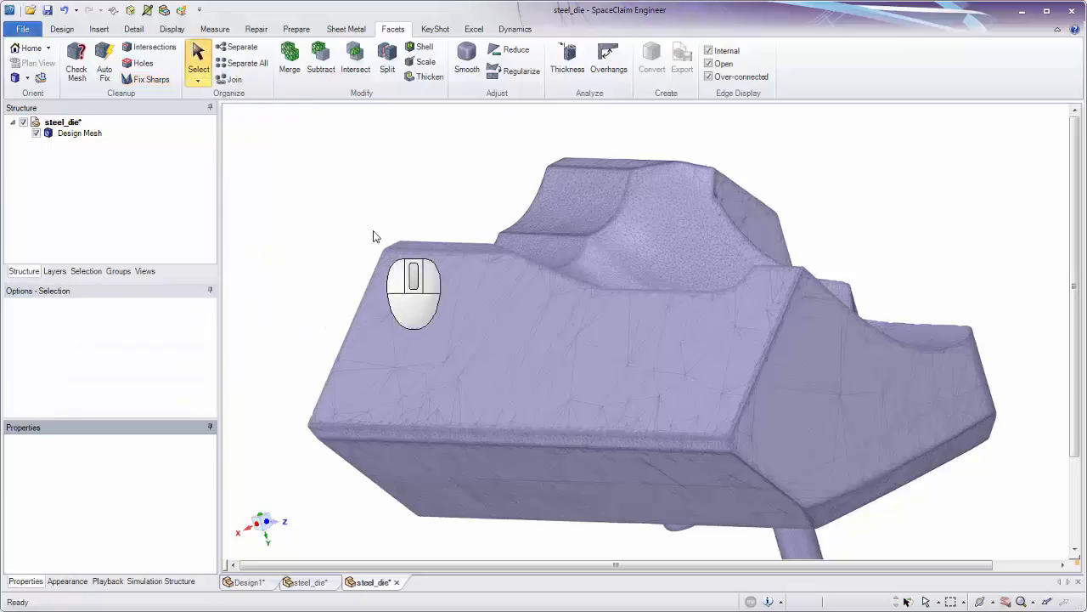
Check the smoothed die's mesh body for geometry problems with Check Mesh and close the report
{"action": "middle_click_drag", "start_coordinate": [374, 235], "coordinate": [416, 221]}
{"action": "left_click", "coordinate": [78, 72]}
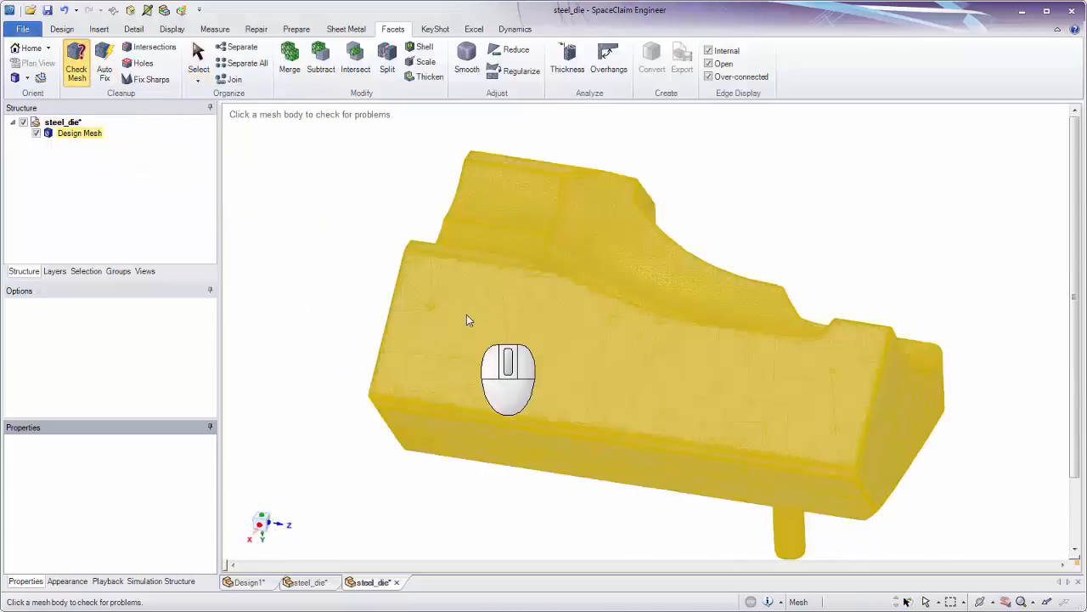
{"action": "left_click", "coordinate": [467, 315]}
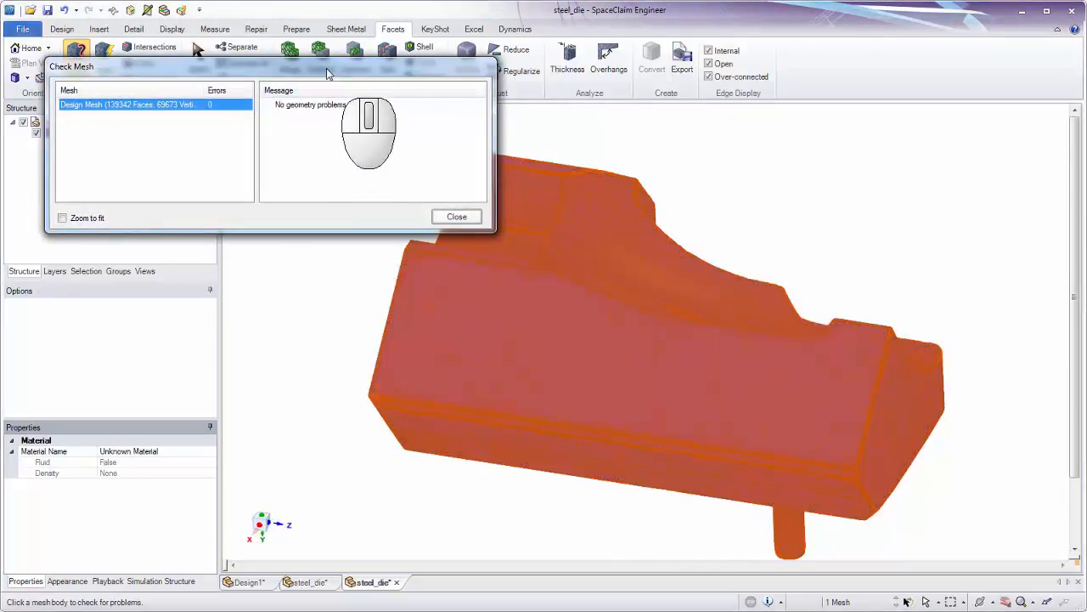
{"action": "left_click_drag", "start_coordinate": [326, 73], "coordinate": [329, 139]}
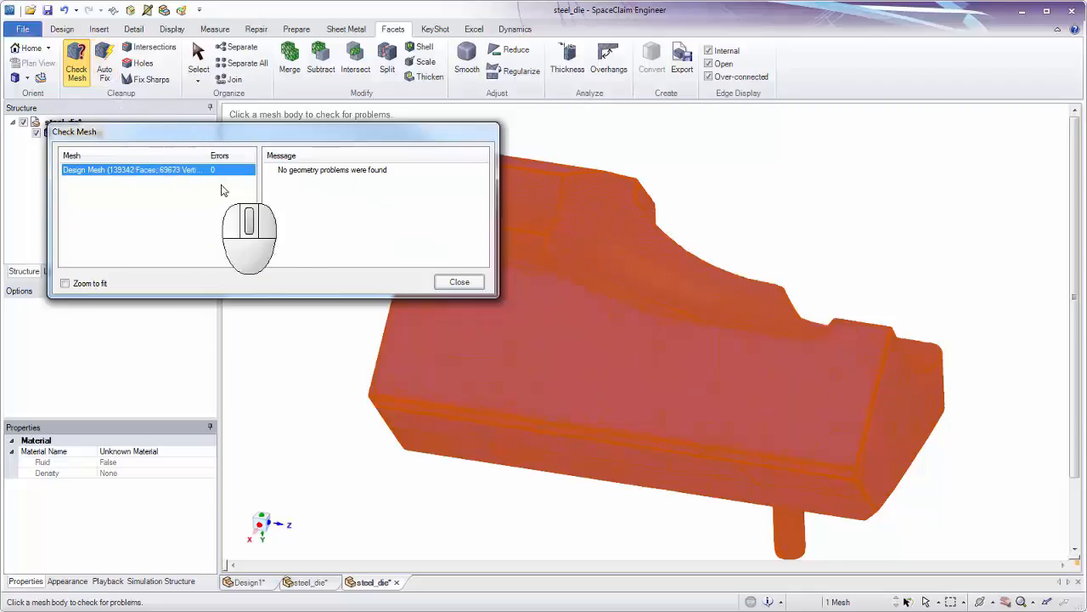
{"action": "left_click", "coordinate": [278, 333]}
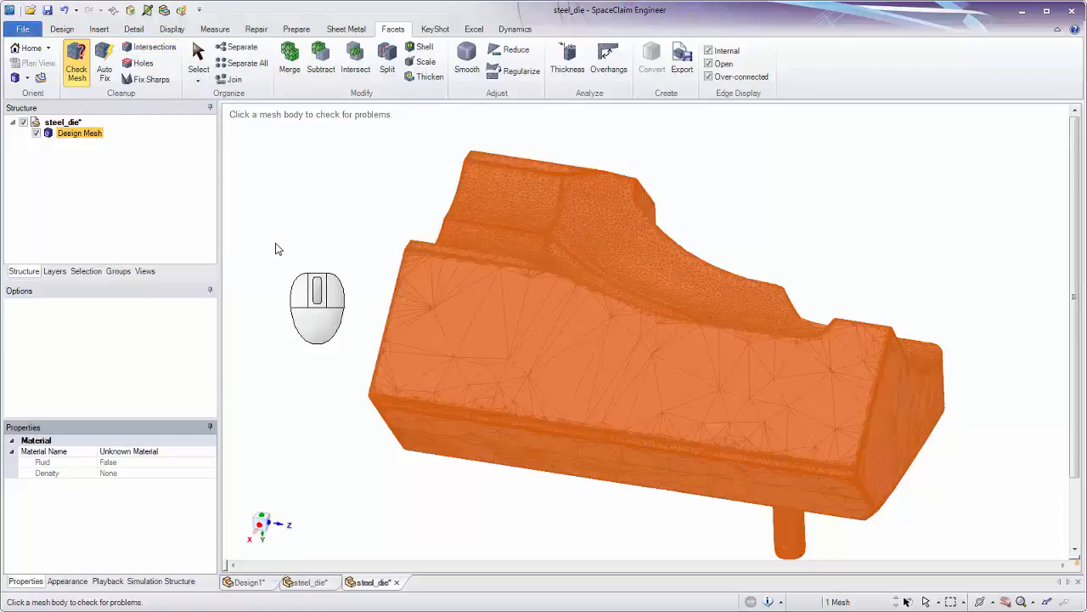
Run Check Mesh on the die's mesh body once more, review the report and dismiss it
{"action": "left_click", "coordinate": [430, 306]}
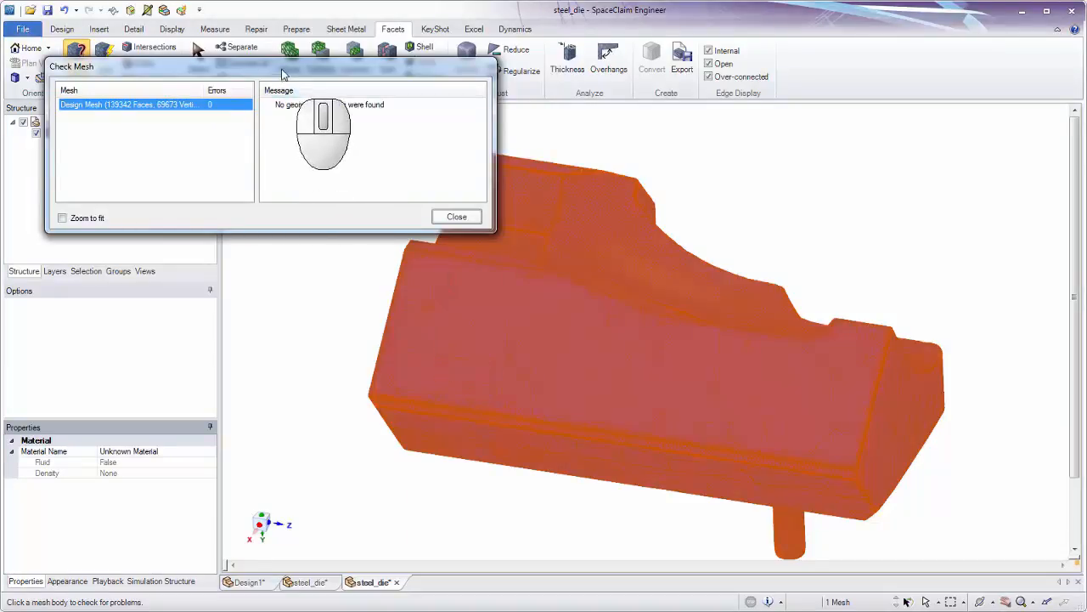
{"action": "left_click_drag", "start_coordinate": [281, 69], "coordinate": [276, 130]}
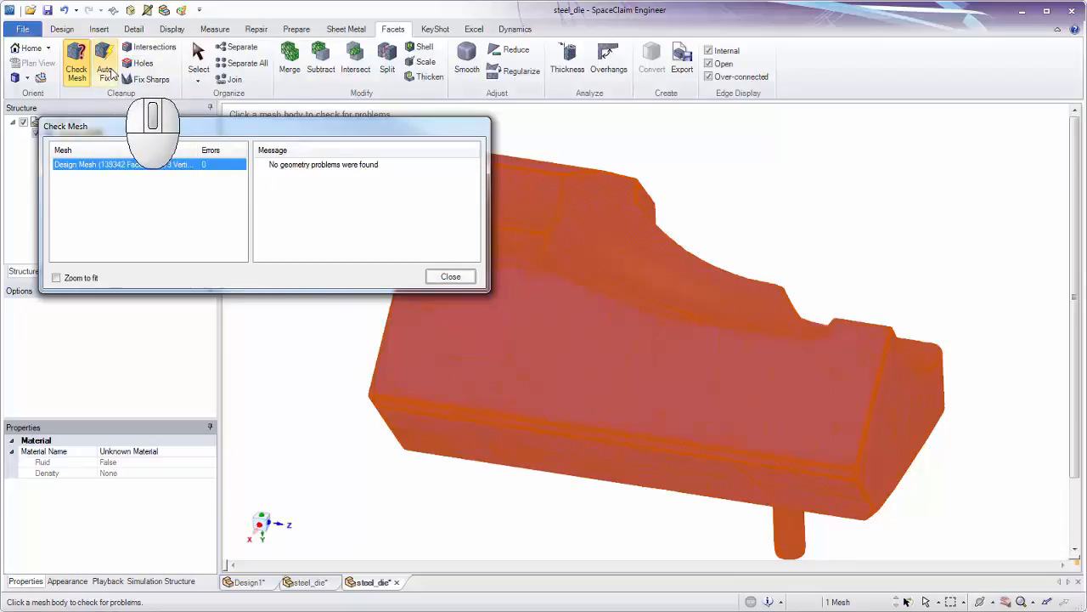
{"action": "left_click", "coordinate": [447, 278]}
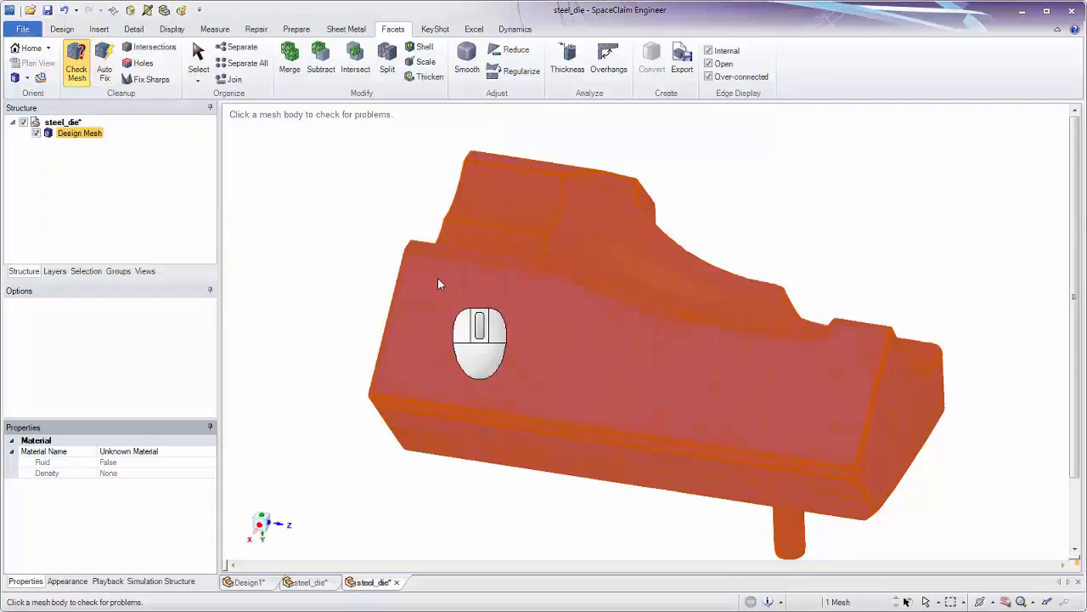